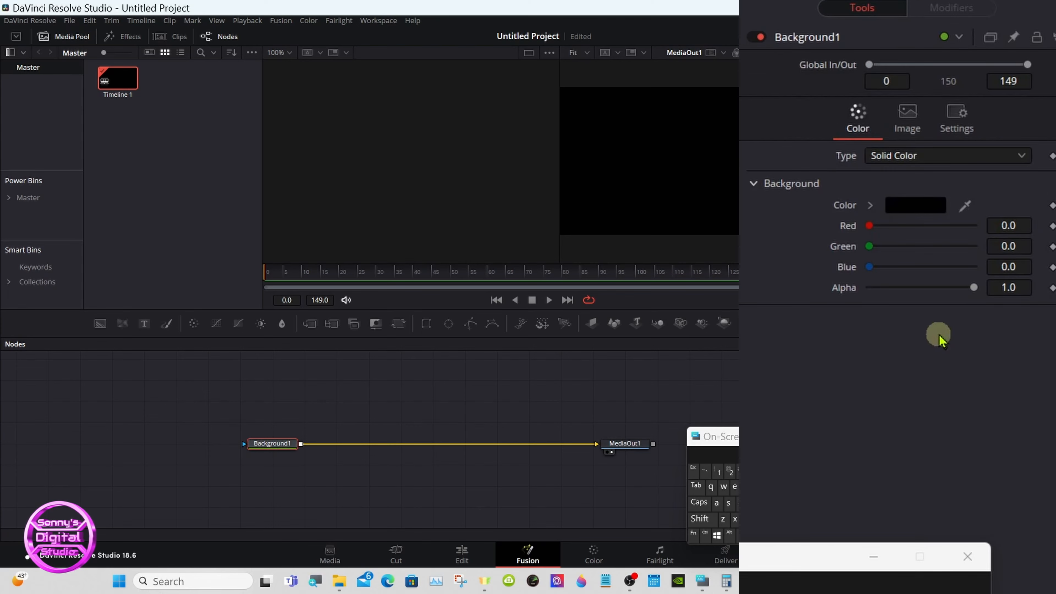
Step: Set the Background1 alpha to 0 and switch the viewer area to a single MediaOut1 view
drag(982, 257, 941, 257)
drag(901, 287, 821, 287)
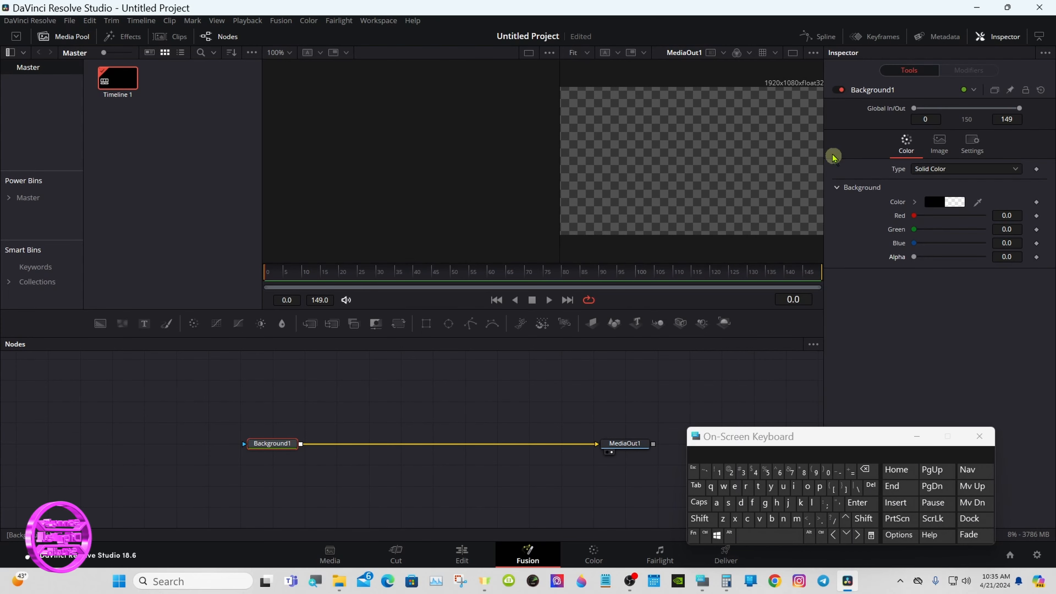
click(793, 53)
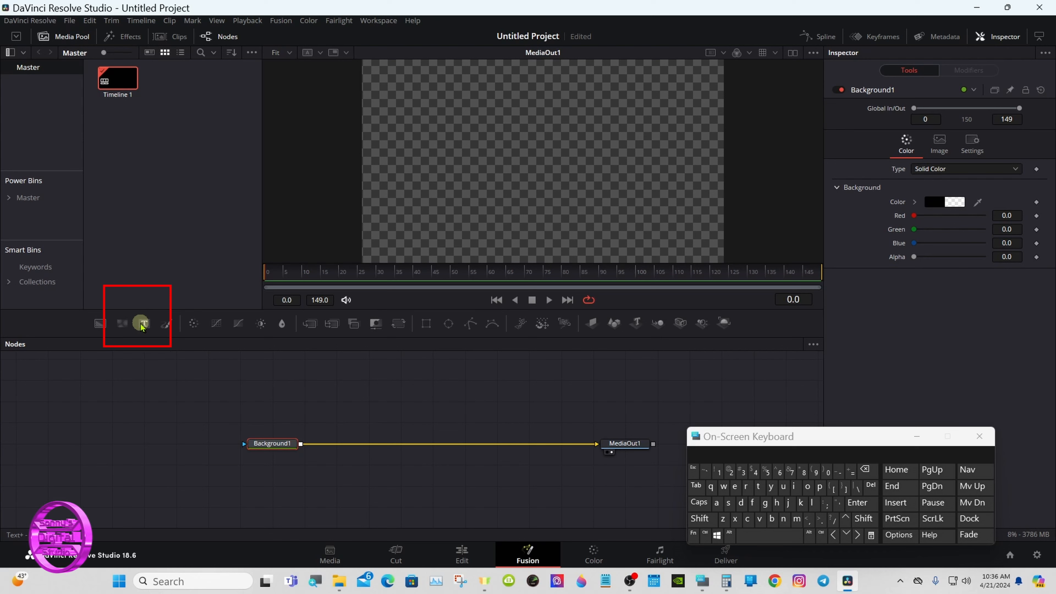
Step: Add a Text+ node above the node flow and merge it over Background1
drag(147, 327, 374, 378)
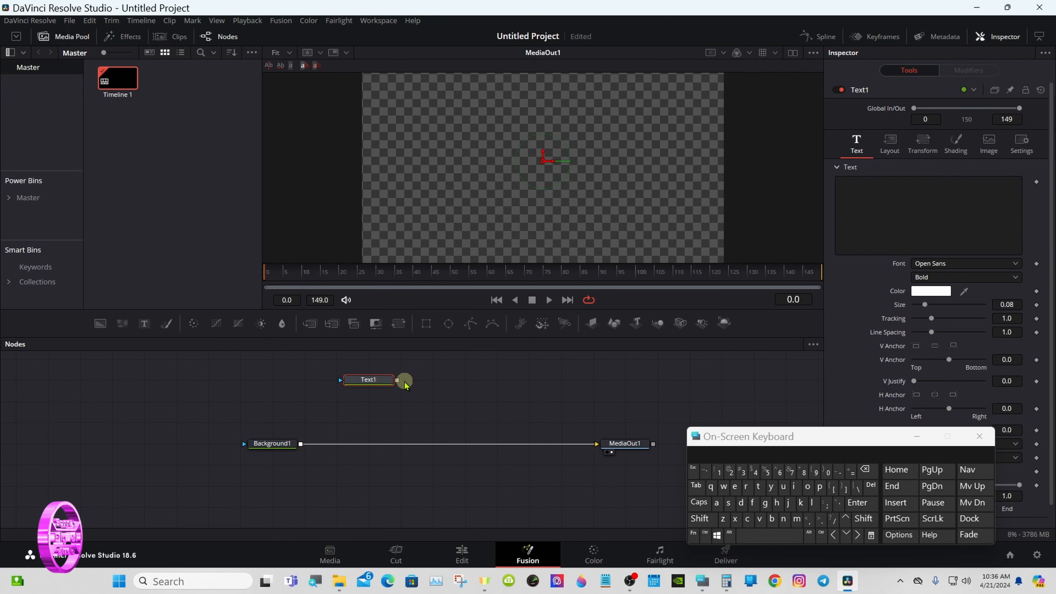
drag(397, 379, 300, 441)
click(382, 379)
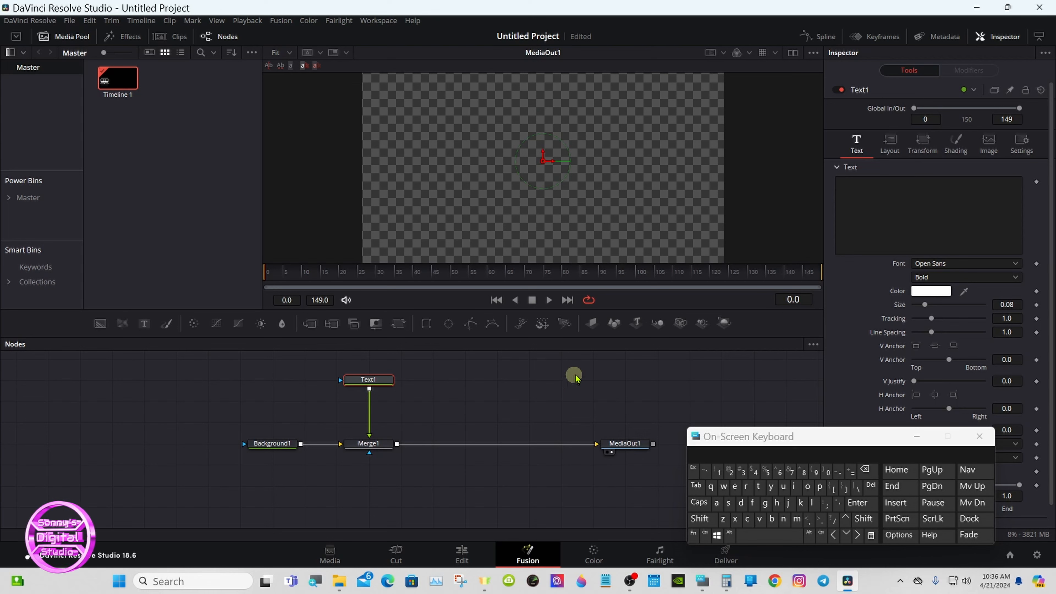
Step: Enter "TEXT REVEAL 1" as the styled text of the Text1 node
click(859, 188)
click(699, 502)
click(759, 486)
click(734, 486)
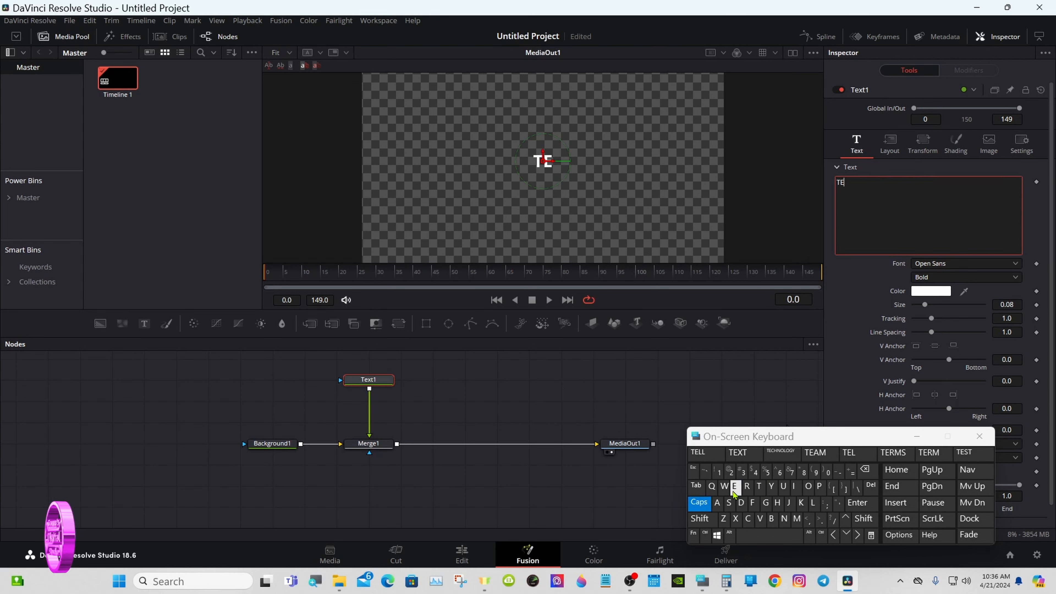
click(735, 519)
click(759, 486)
click(769, 535)
click(747, 486)
click(734, 486)
click(760, 519)
click(734, 486)
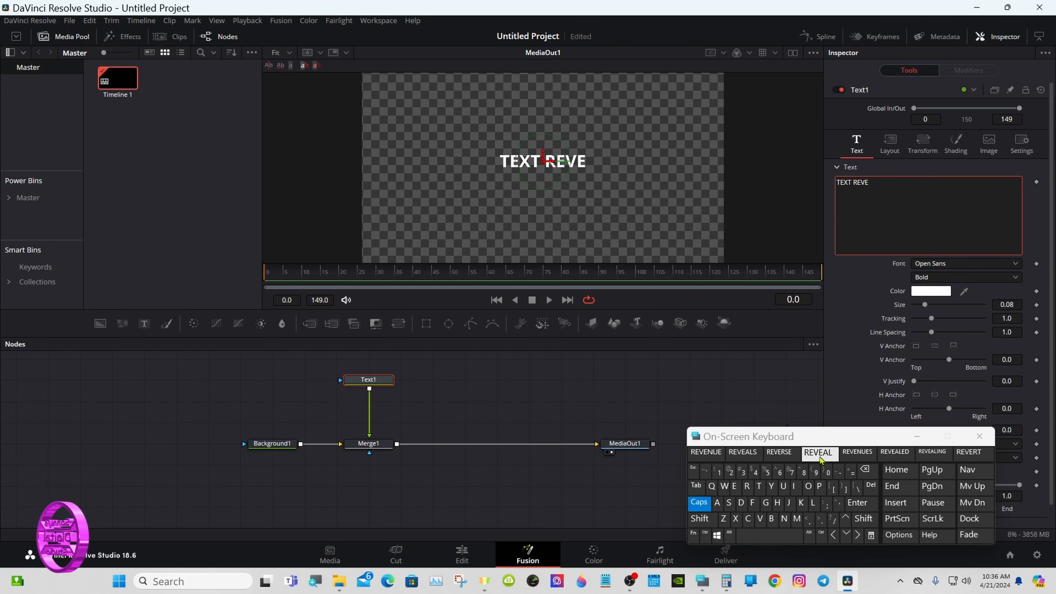
click(819, 452)
click(719, 471)
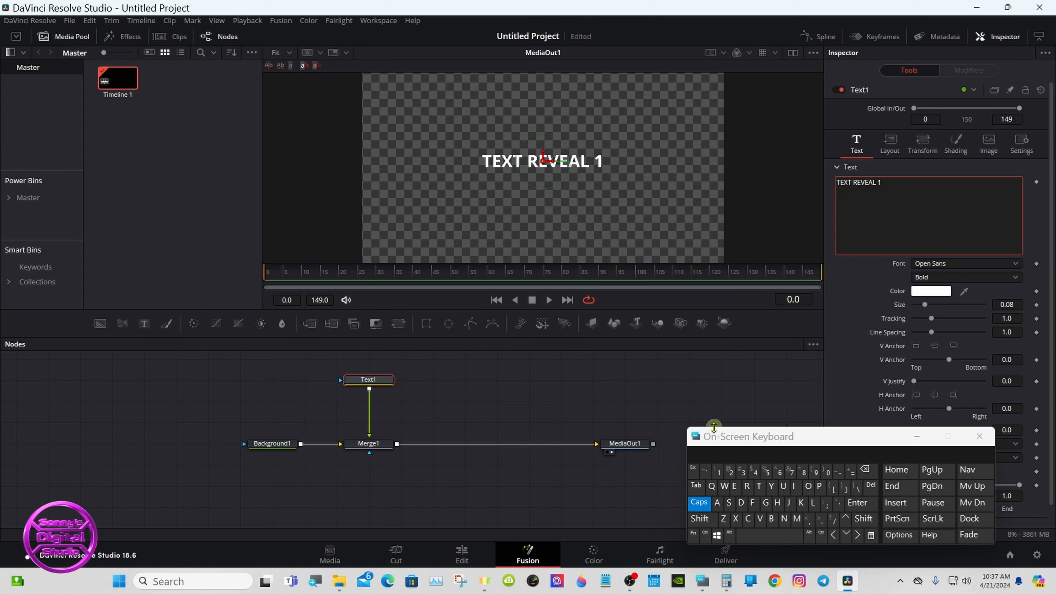
Step: Insert a Transform node between Text1 and Merge1 and set its size to 1.5
click(400, 324)
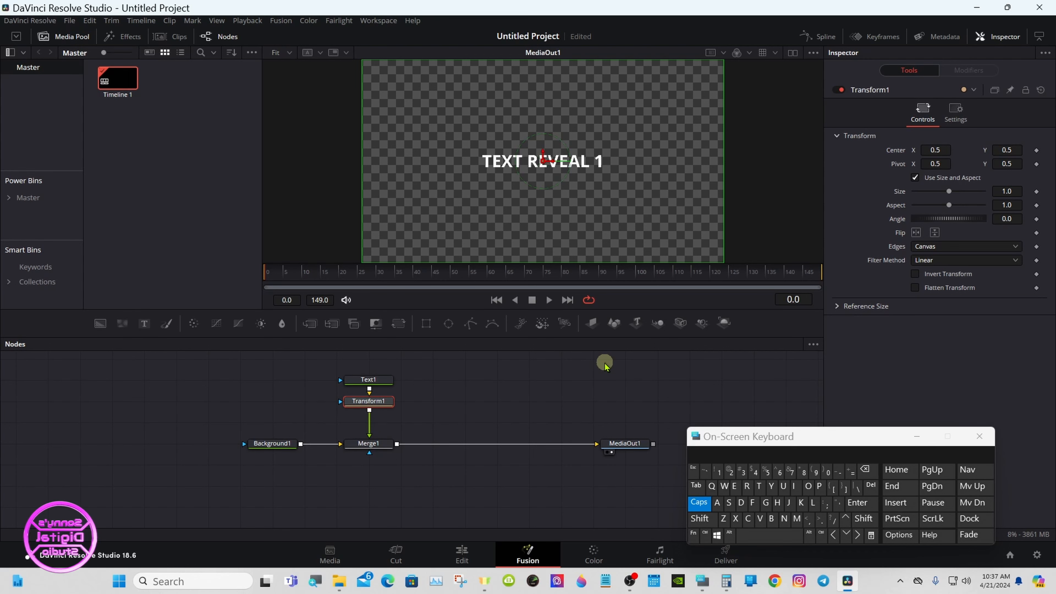
click(1021, 188)
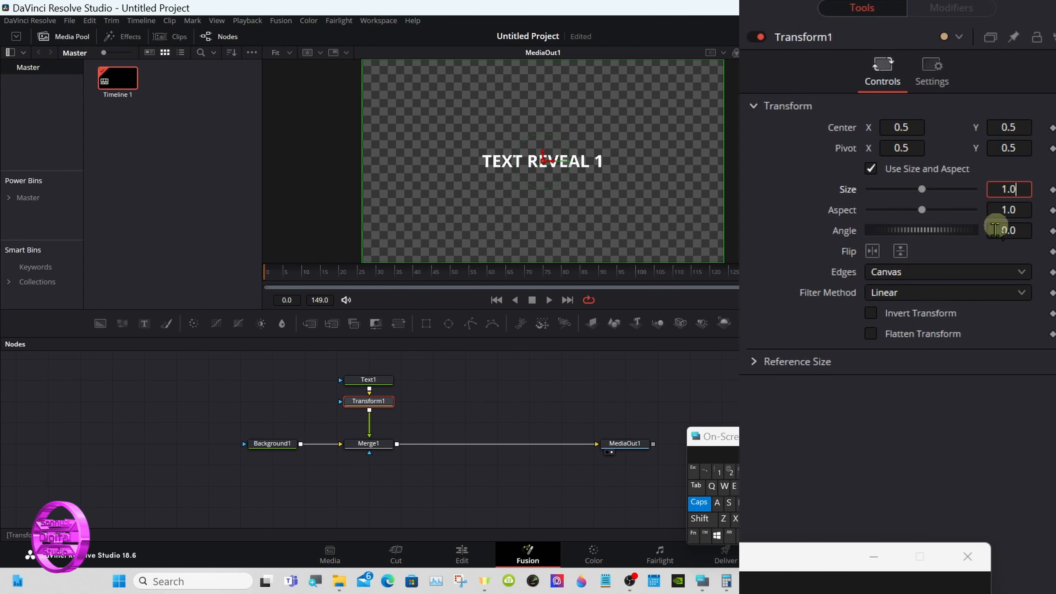
key(BackSpace)
text(5)
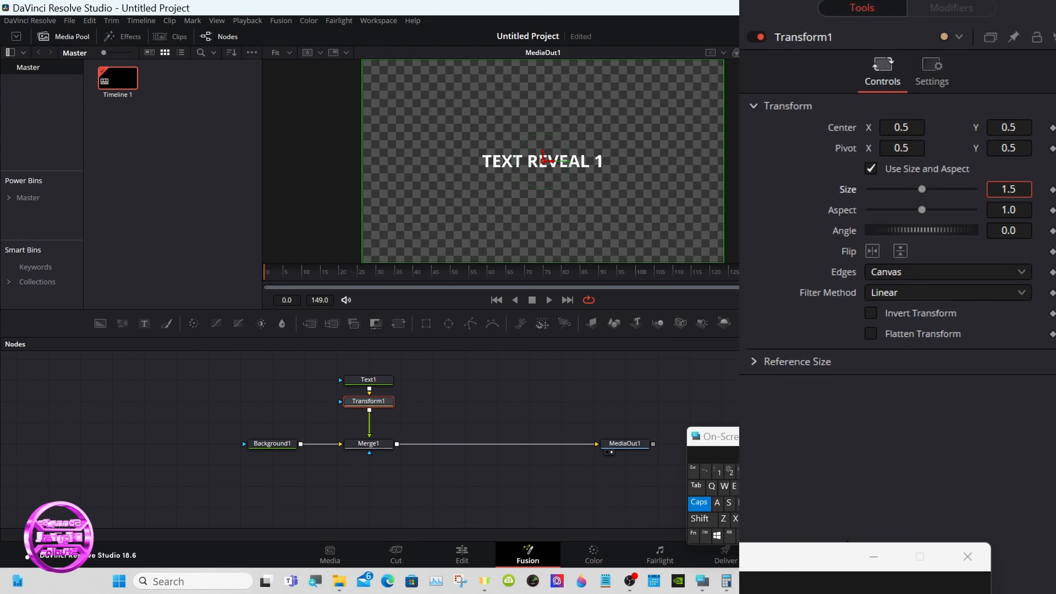
key(Tab)
Step: Add a Rectangle mask to Text1 and fit it around the text, about 0.543 wide and 0.173 high
click(384, 380)
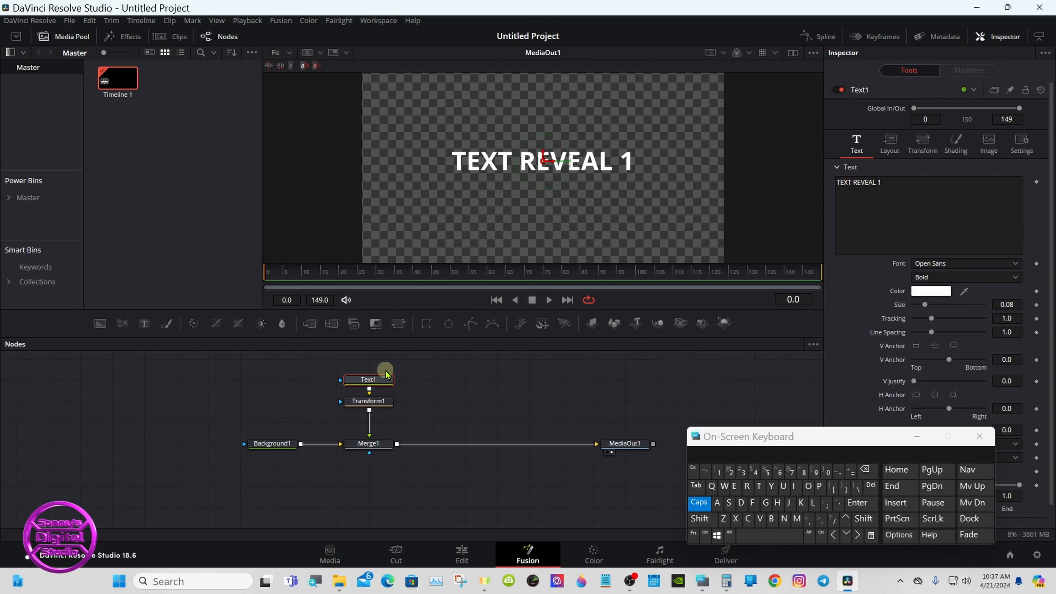
click(427, 323)
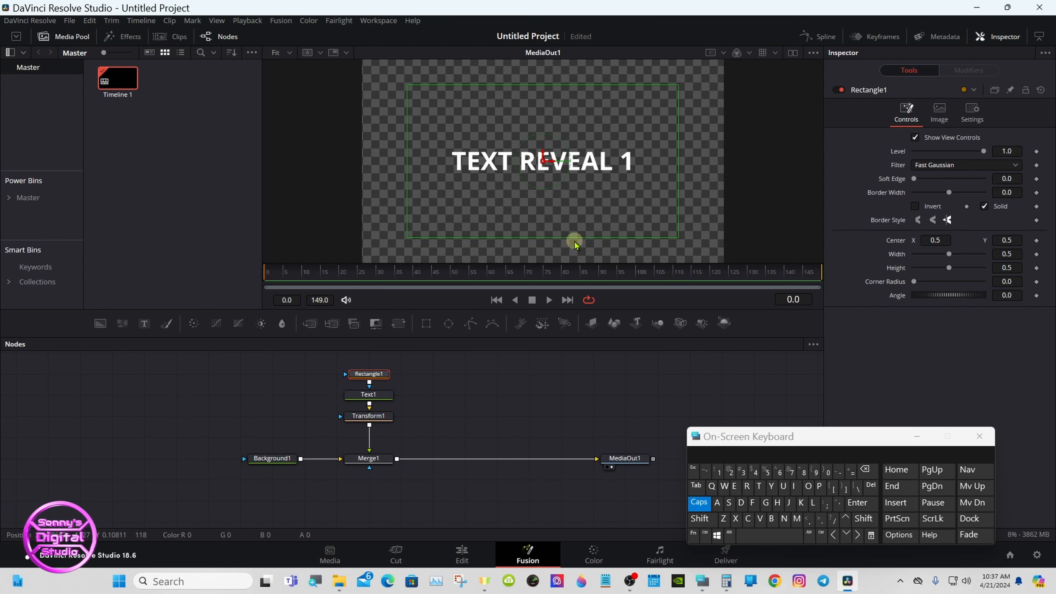
drag(573, 238, 574, 207)
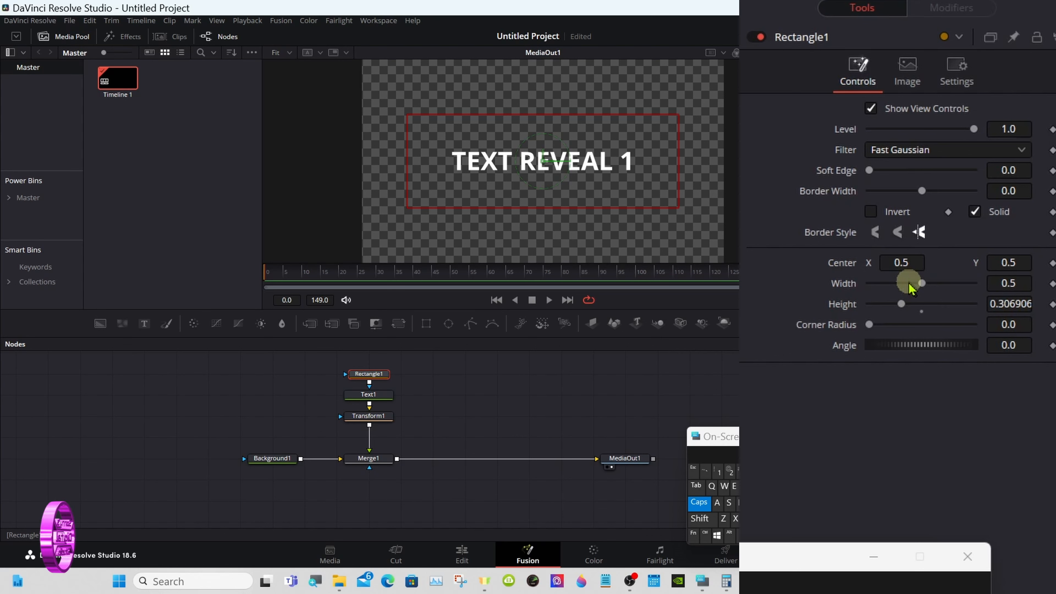
drag(909, 286, 869, 296)
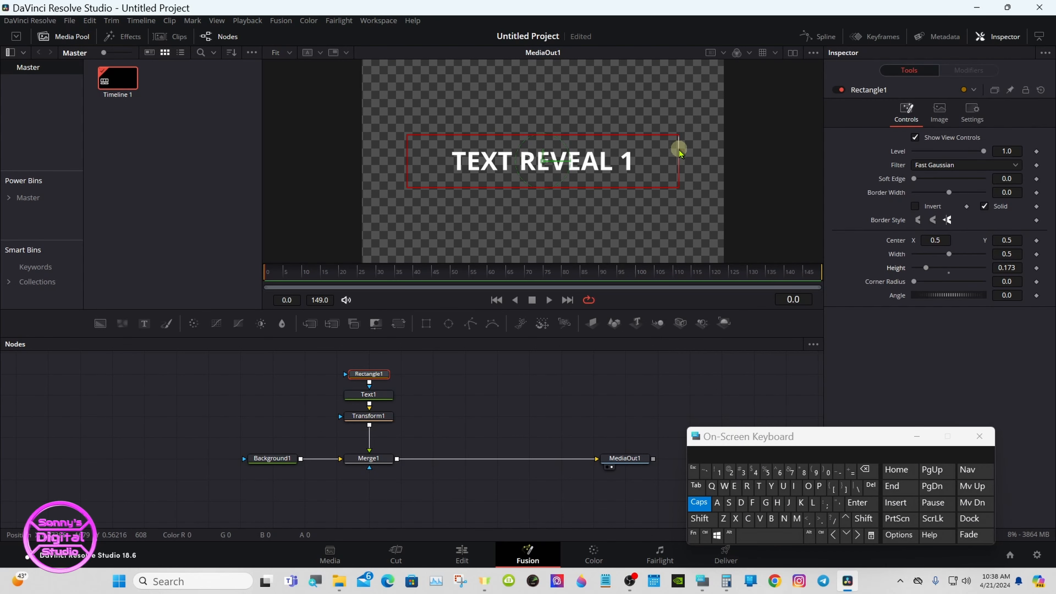
drag(679, 148, 691, 153)
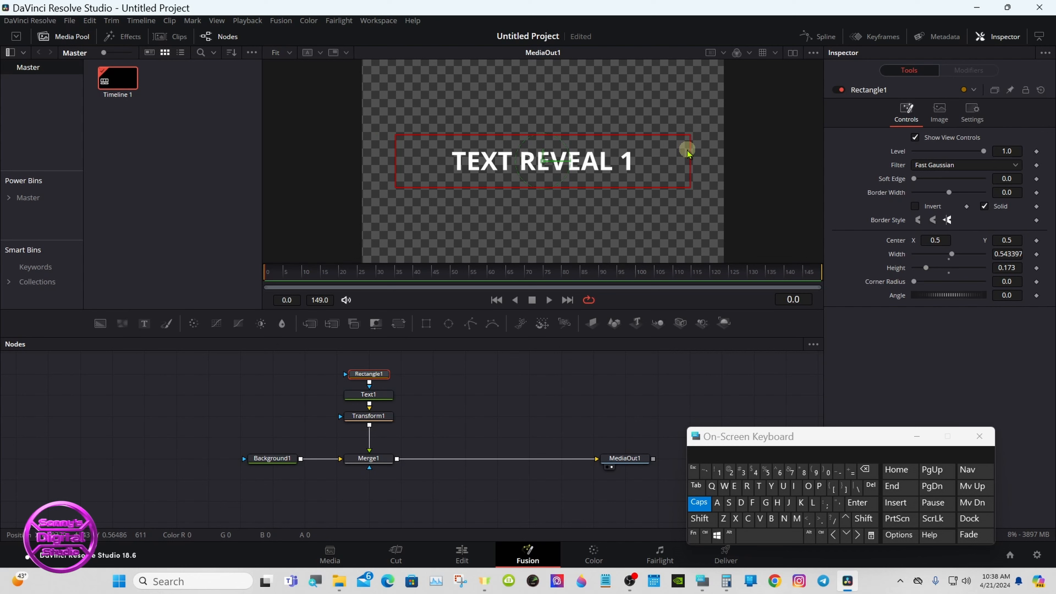
Step: At frame 15, raise the Rectangle1 mask above the text to center Y 0.657 and keyframe its center
click(323, 272)
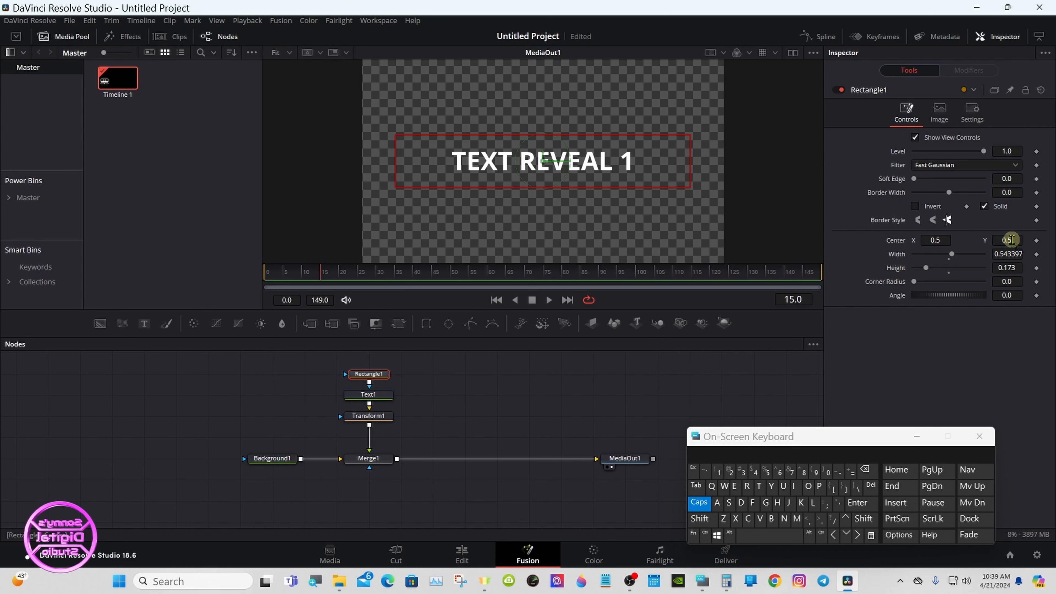
drag(1007, 240, 1053, 227)
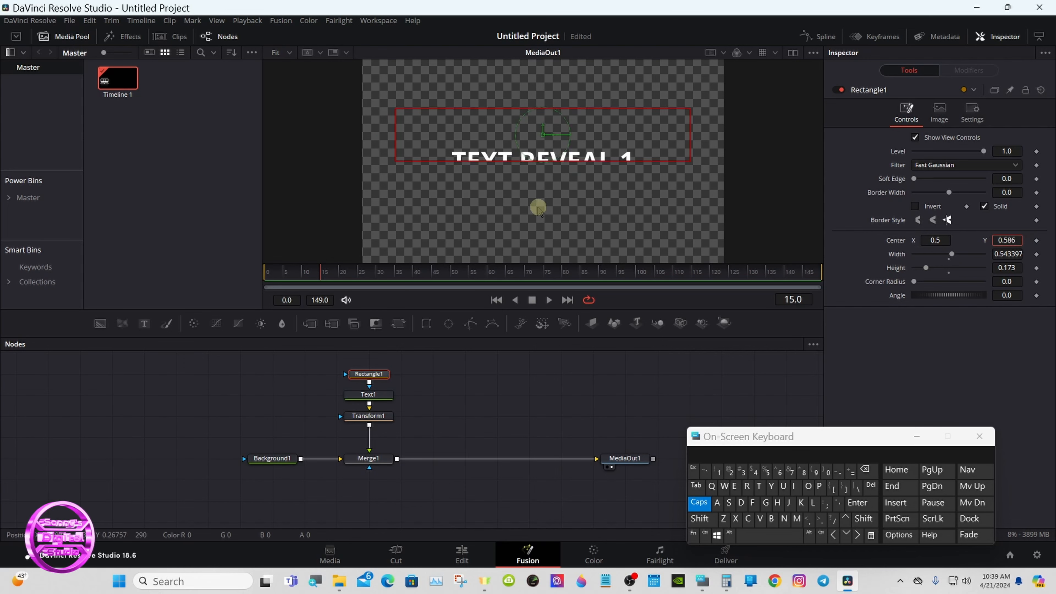
drag(538, 208, 576, 184)
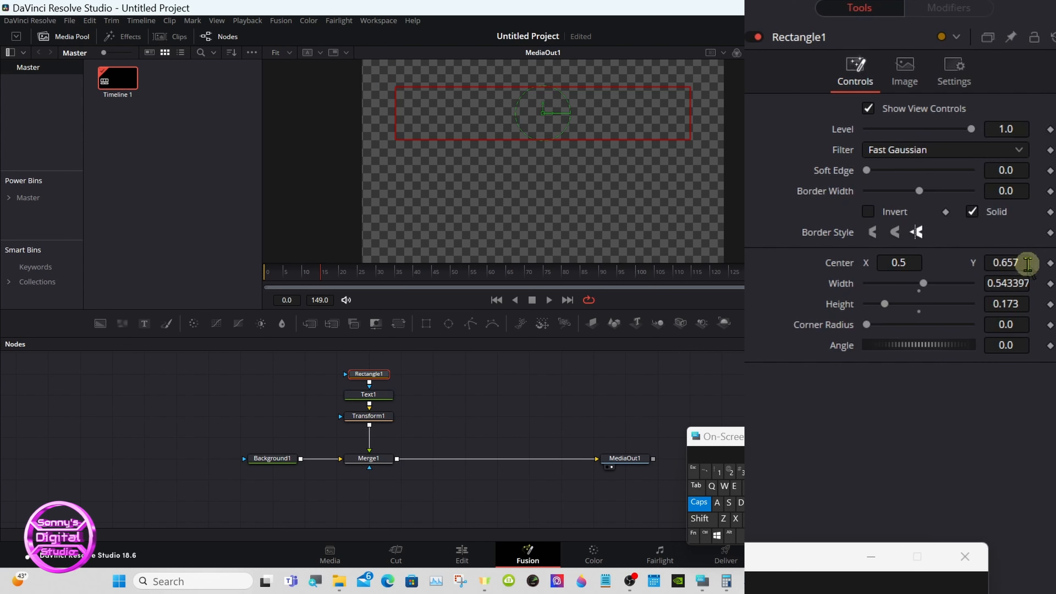
click(1049, 263)
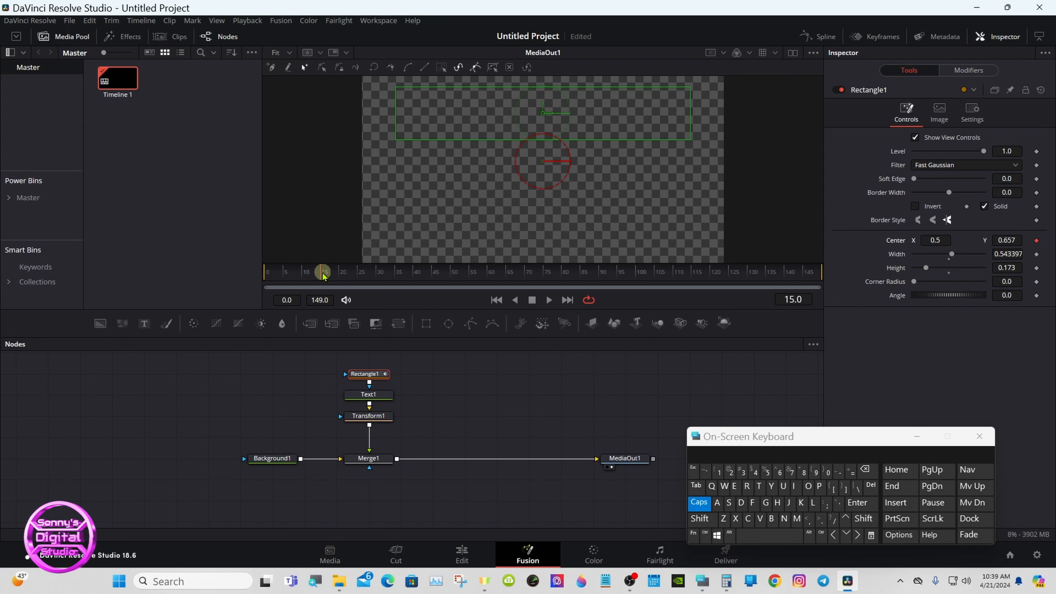
Step: At frame 35, set the Rectangle1 mask's center Y to 0.5 and play back the reveal
drag(324, 276, 397, 274)
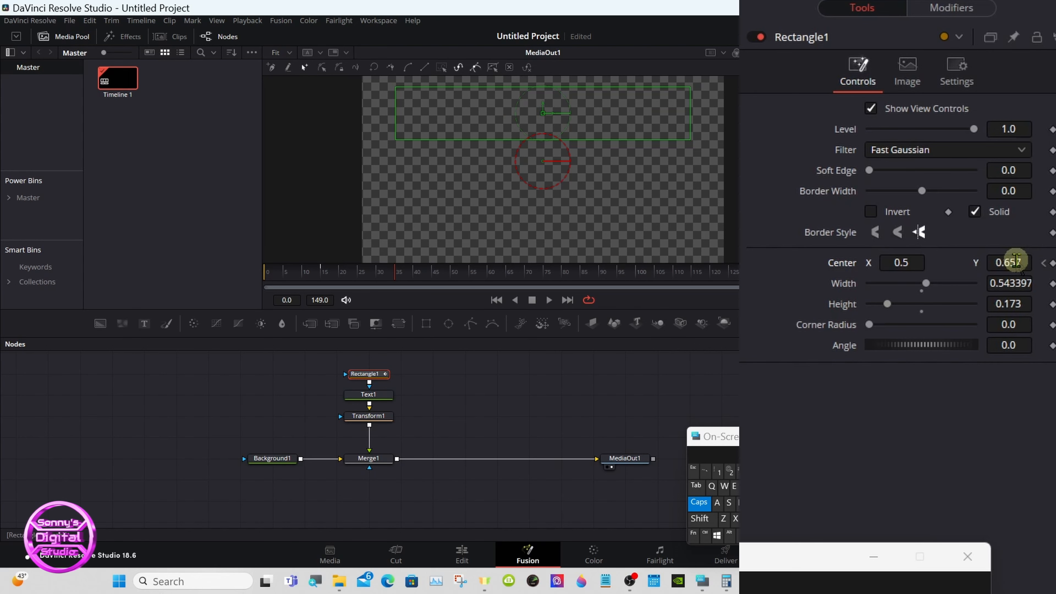
drag(1016, 261, 893, 267)
click(1020, 262)
key(BackSpace)
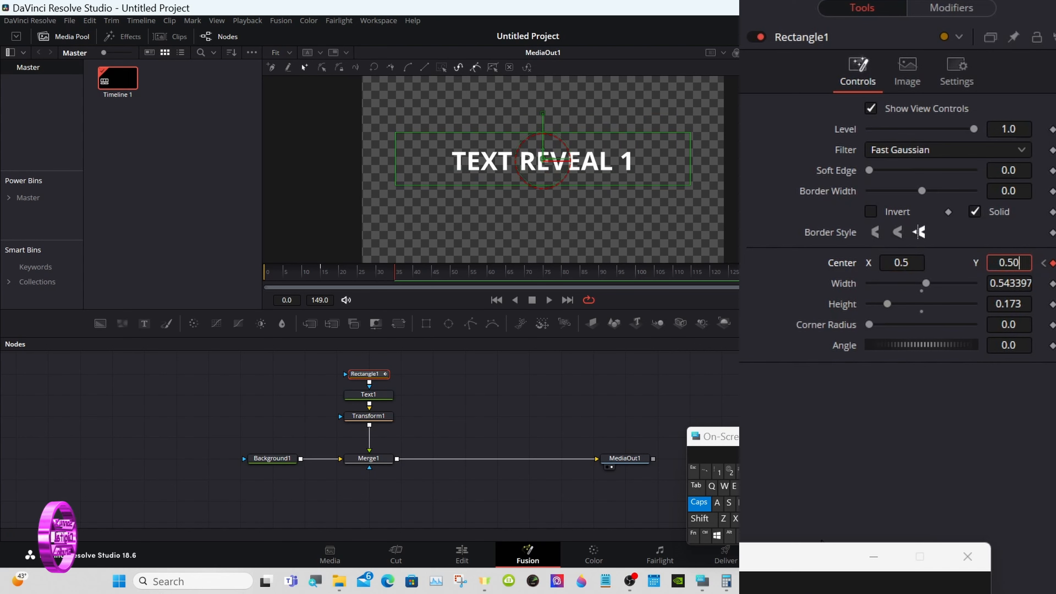
key(Tab)
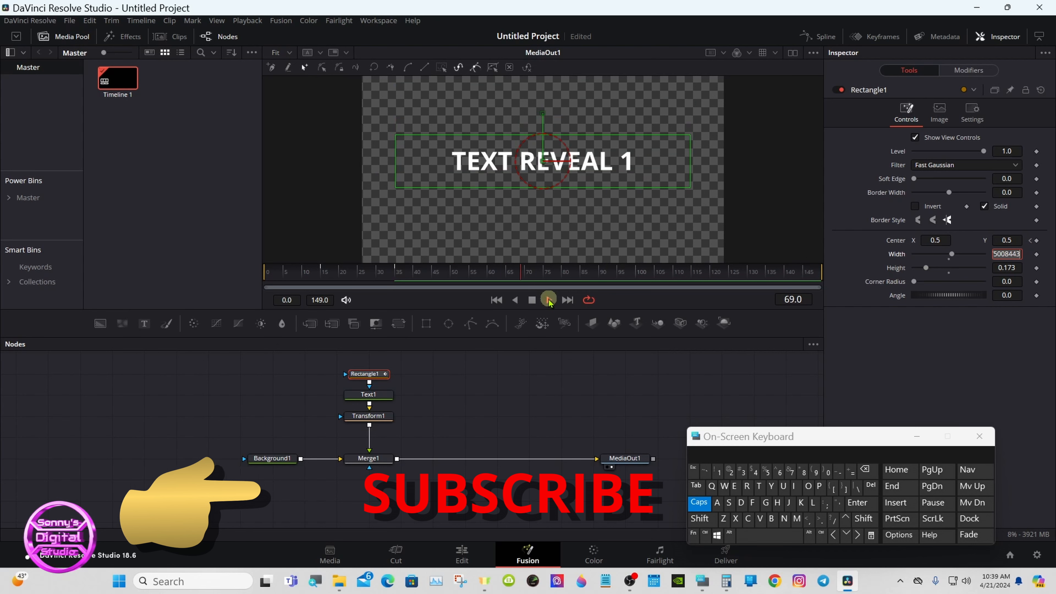
click(532, 300)
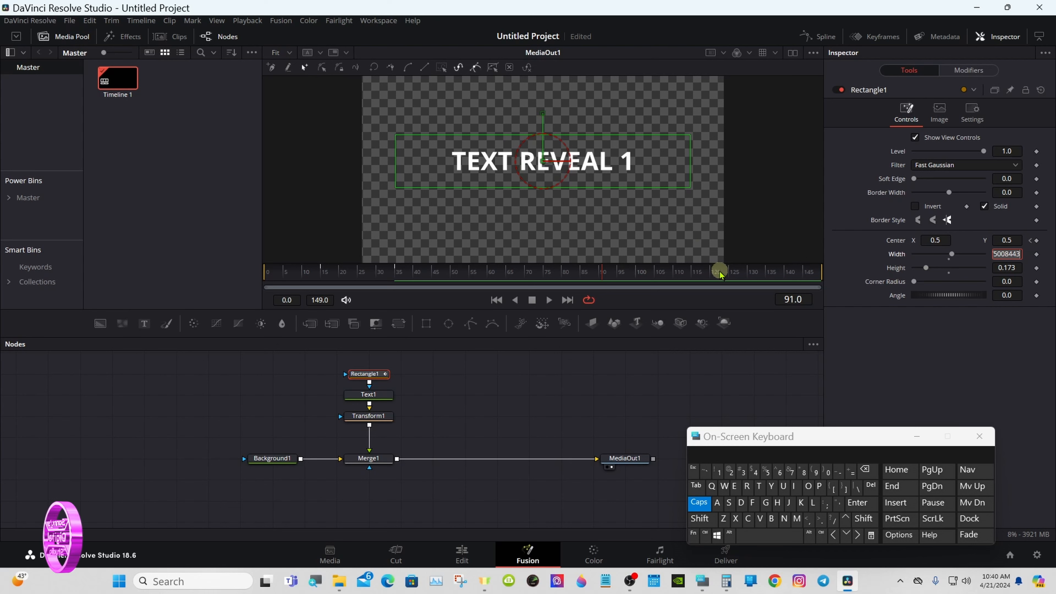
Step: Keyframe the mask's center at frame 115, lower its center Y below the text around frame 135, and preview the animation
click(692, 275)
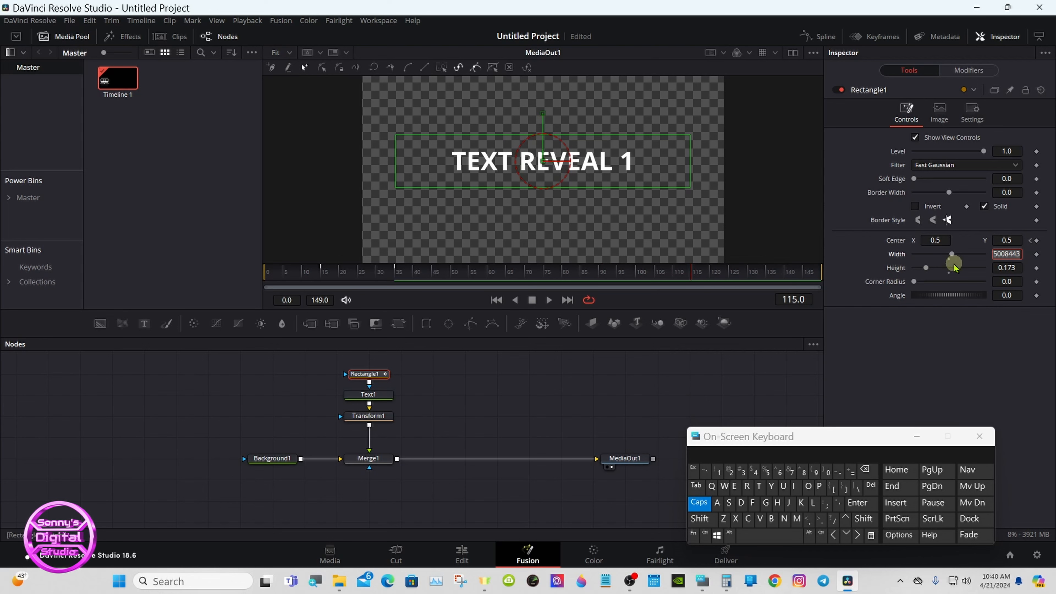
click(1037, 241)
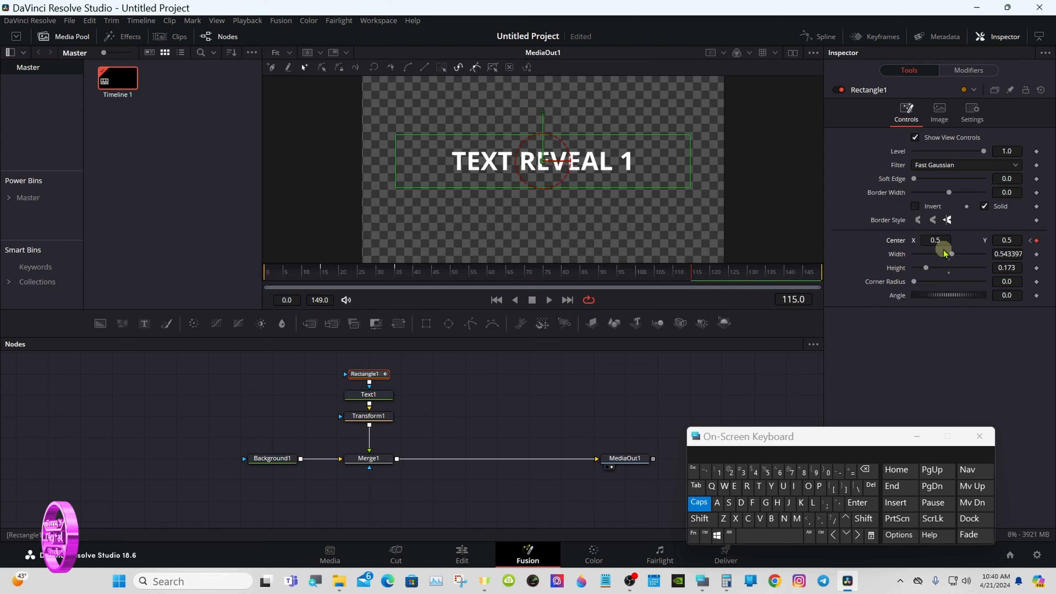
drag(763, 275, 769, 277)
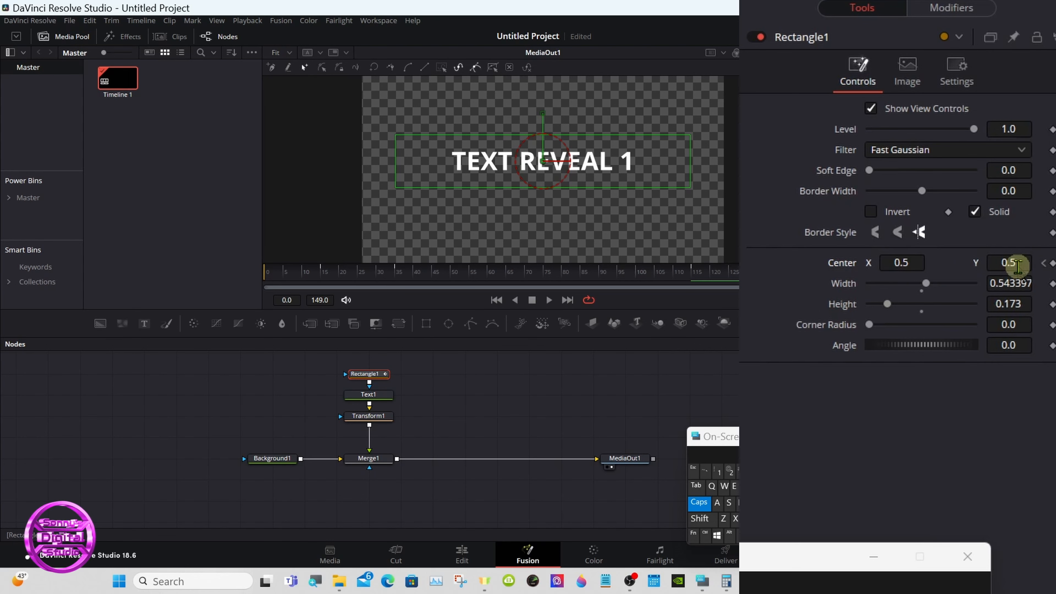
drag(1017, 264, 990, 245)
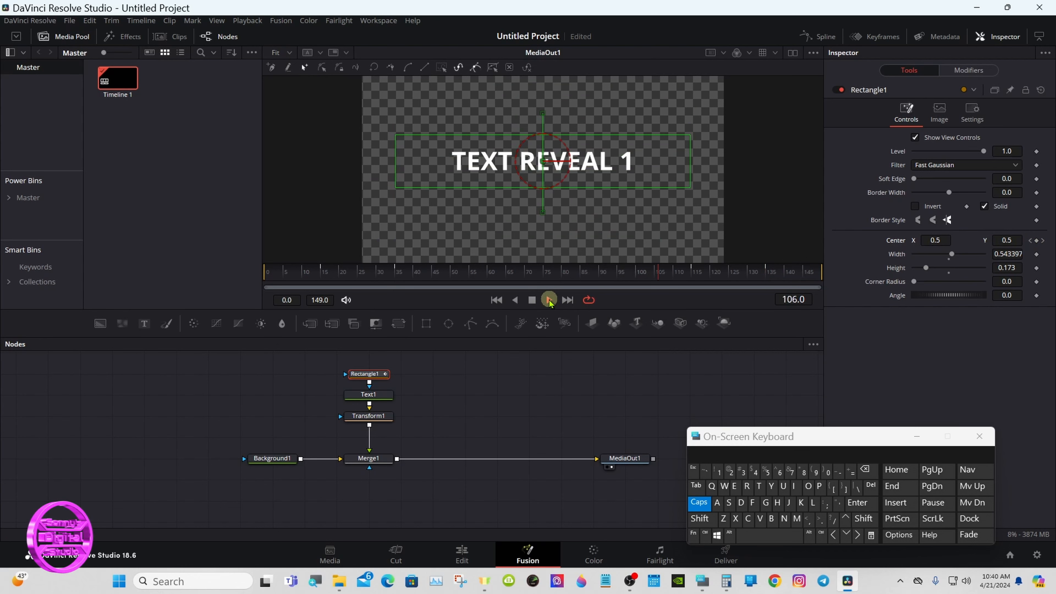
click(533, 300)
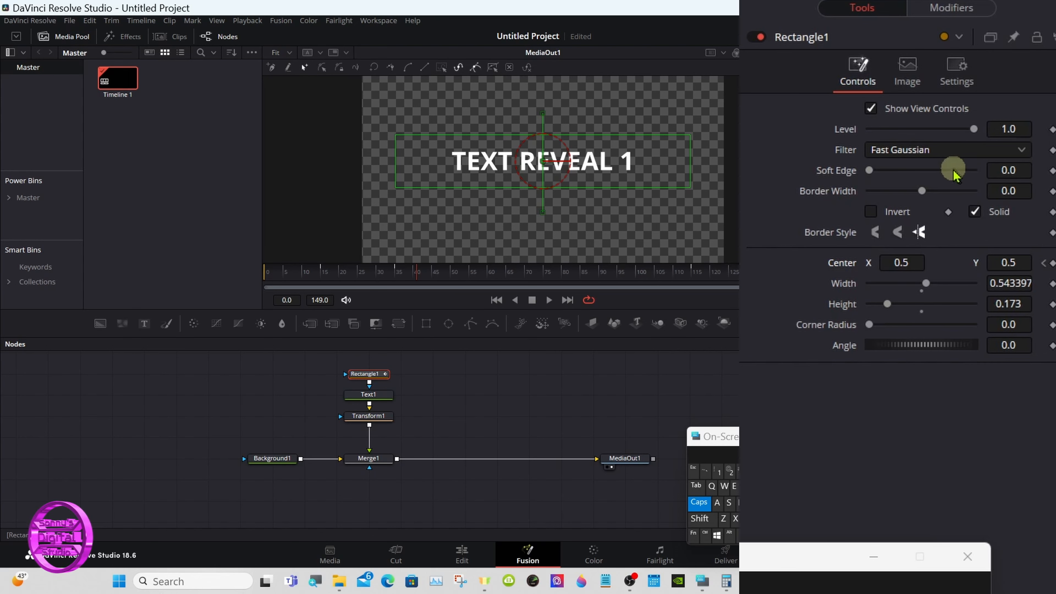
Step: Set the Rectangle1 mask's soft edge to 0.01 and scrub through the reveal to check it
click(1010, 171)
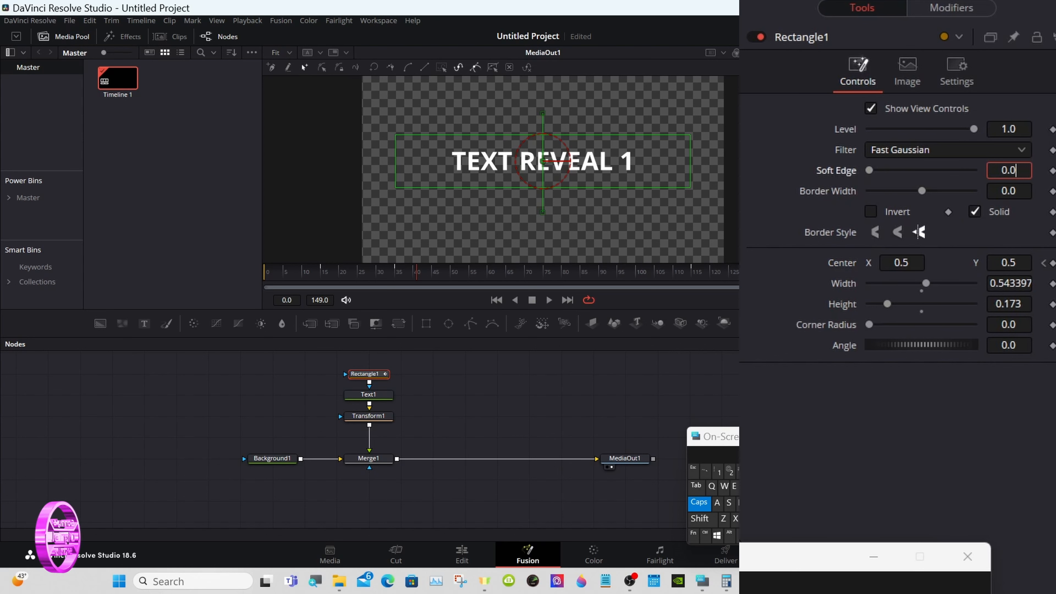
text(1)
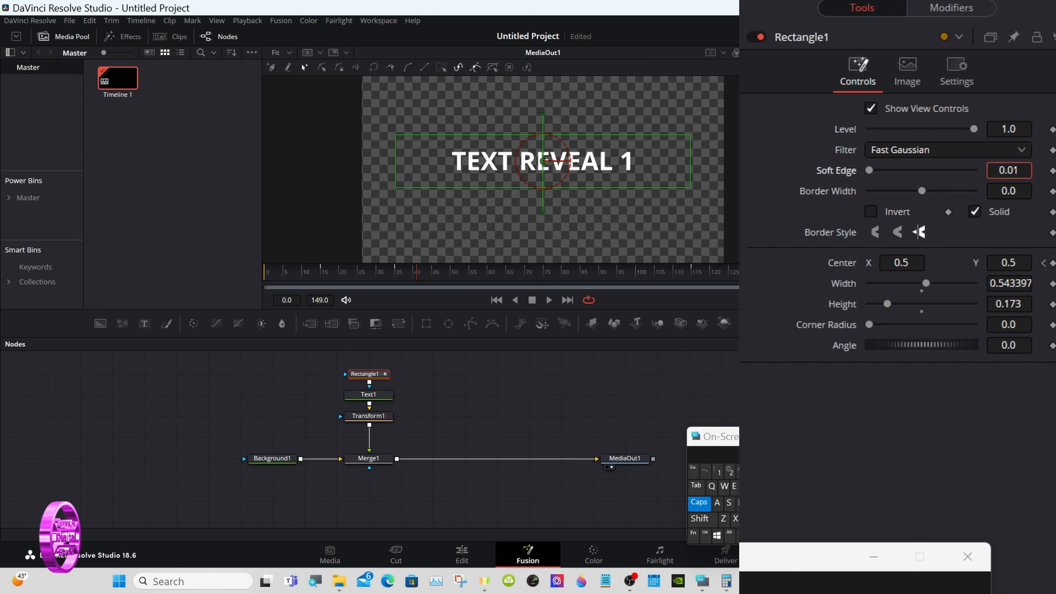
key(Tab)
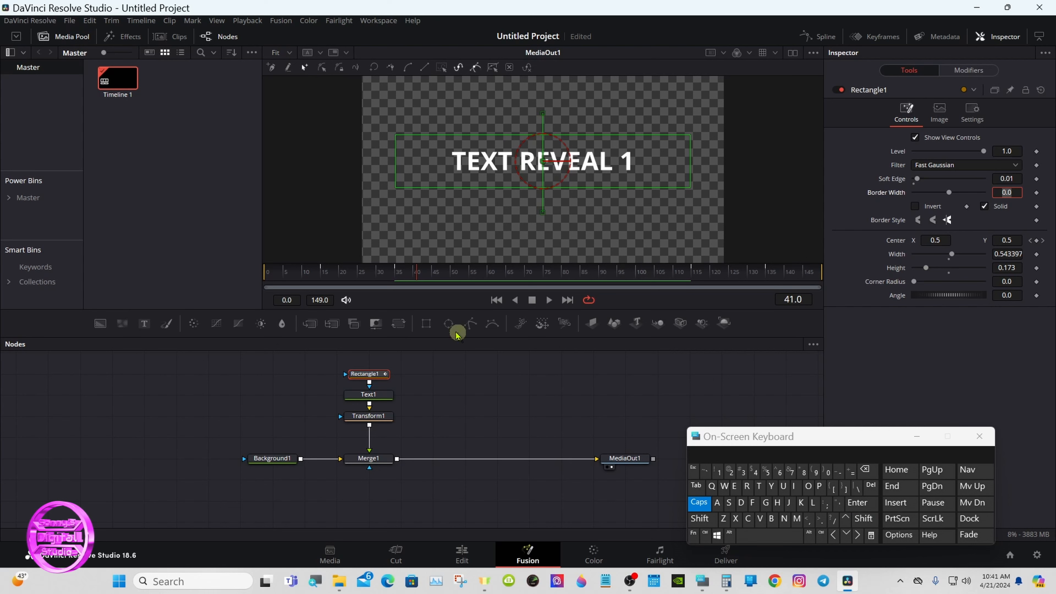
click(374, 275)
drag(374, 274, 464, 275)
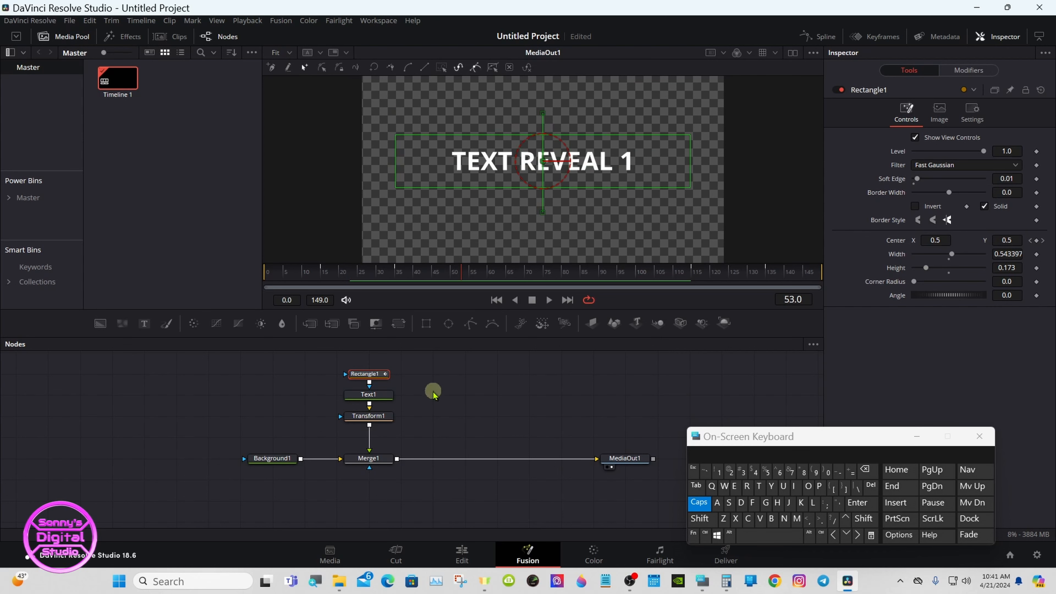
Step: Turn off caps lock and insert a second Transform node between Transform1 and Merge1
click(698, 502)
click(368, 416)
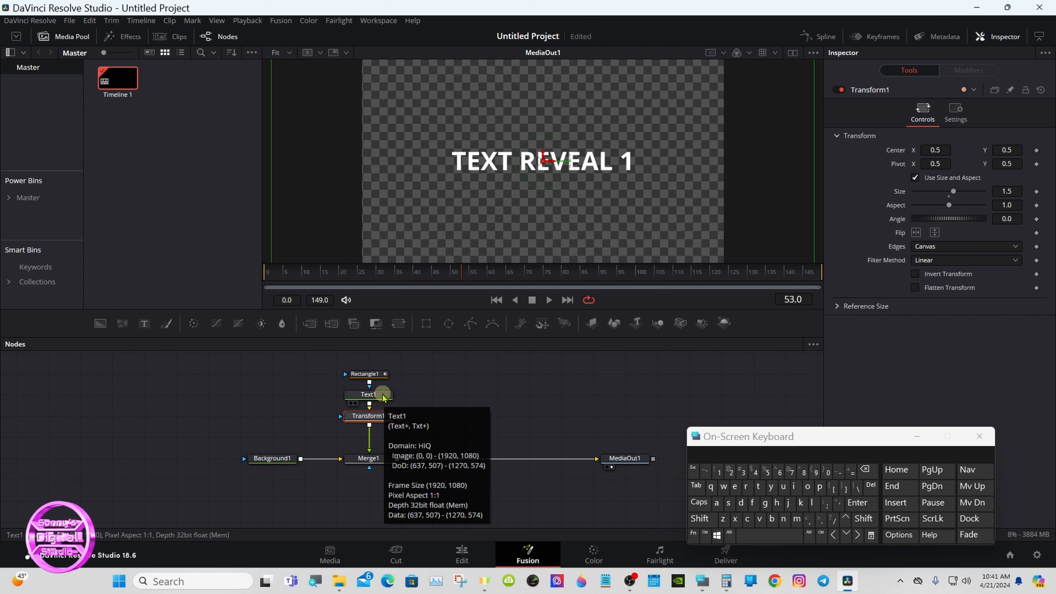
click(397, 324)
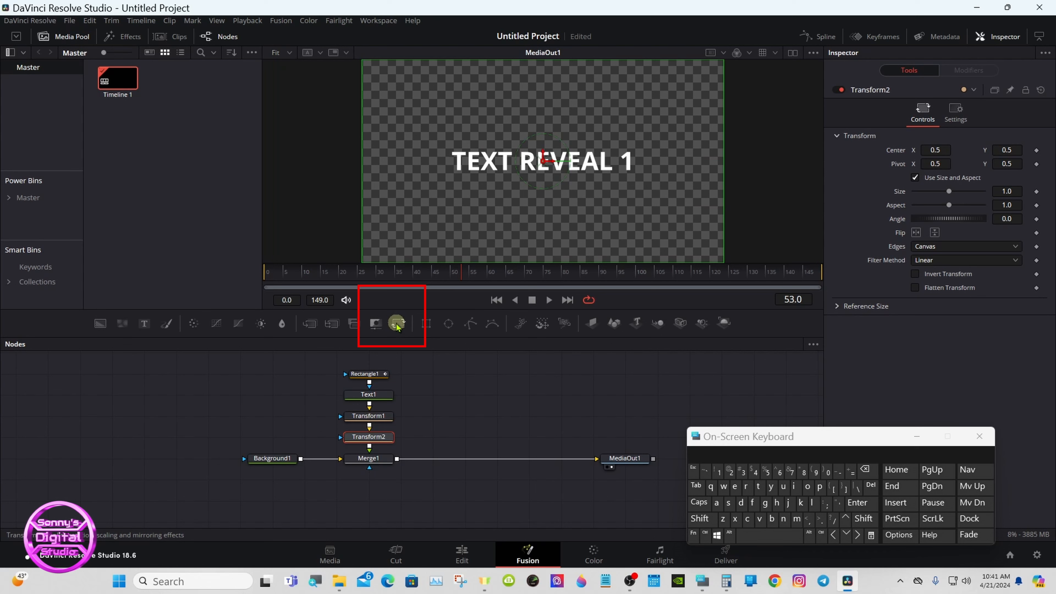
Step: Rename the Transform2 node to Group_Controls
right_click(384, 438)
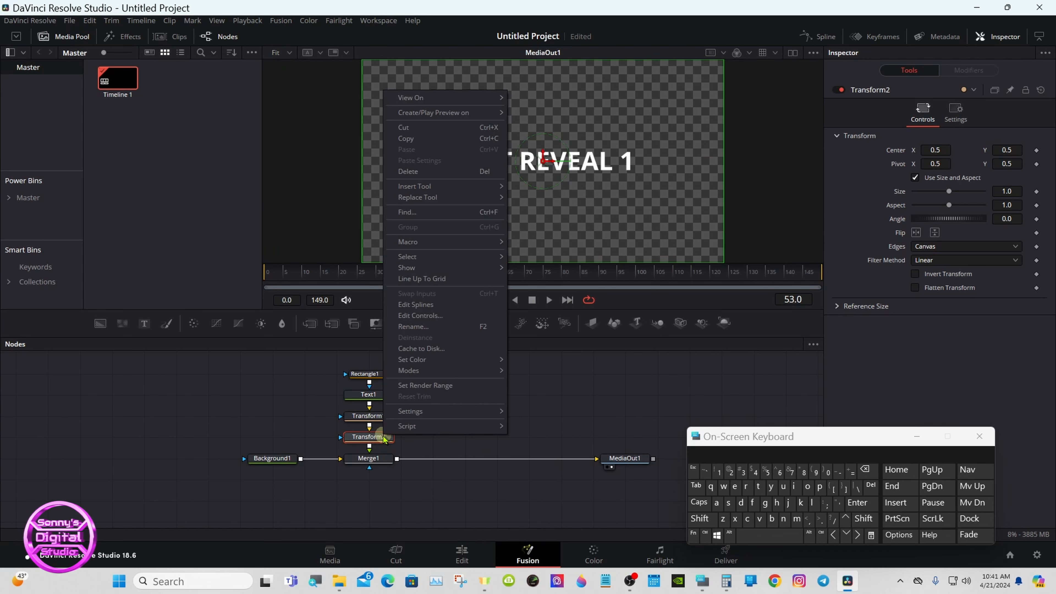
click(414, 327)
click(699, 518)
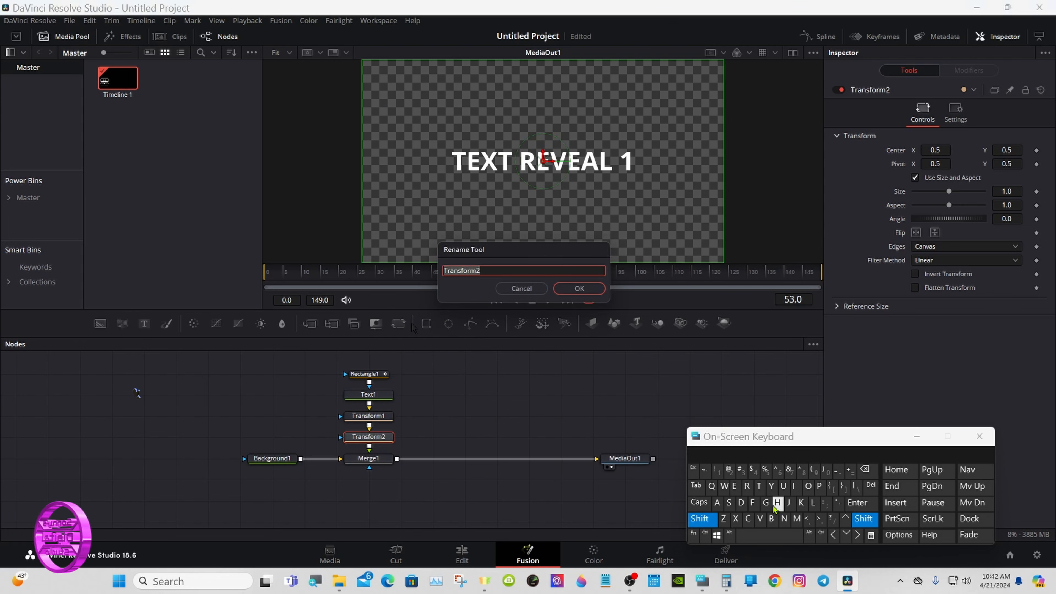
click(765, 502)
click(746, 486)
click(742, 454)
click(699, 519)
click(839, 471)
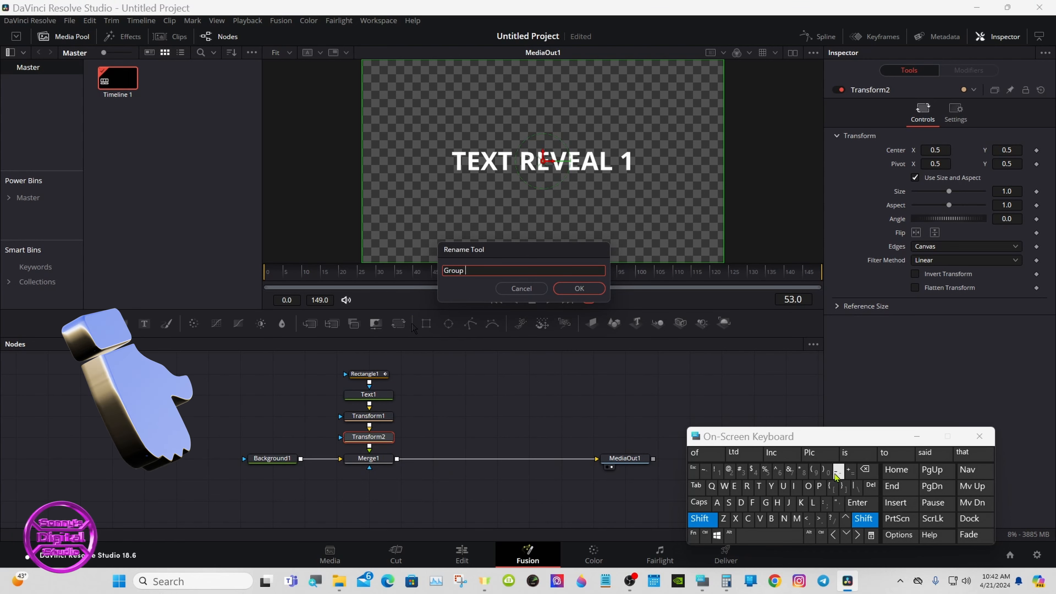
click(700, 519)
click(747, 518)
click(808, 486)
click(784, 518)
click(759, 486)
click(746, 486)
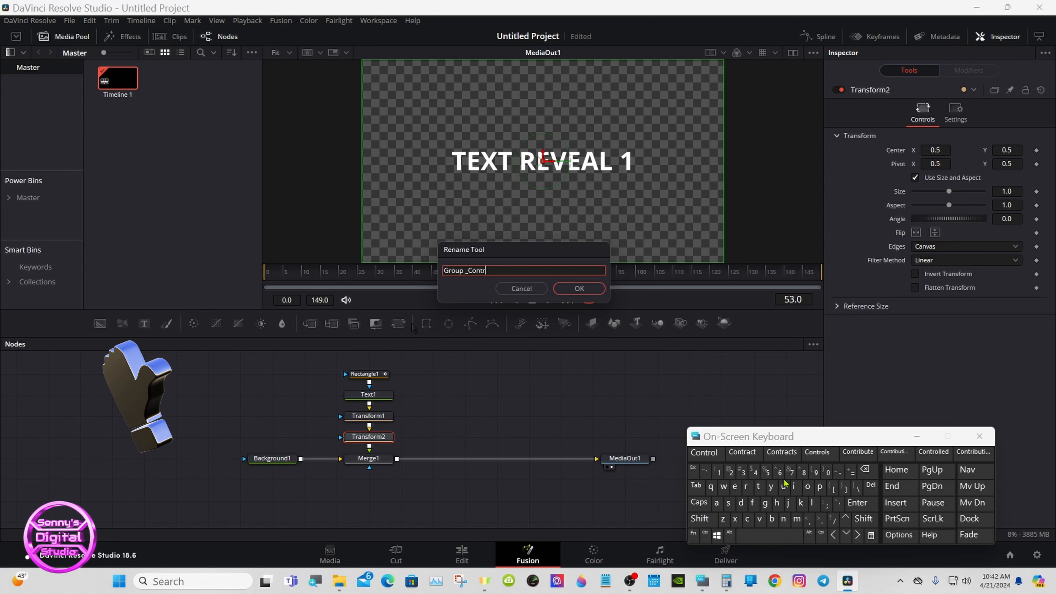
click(815, 456)
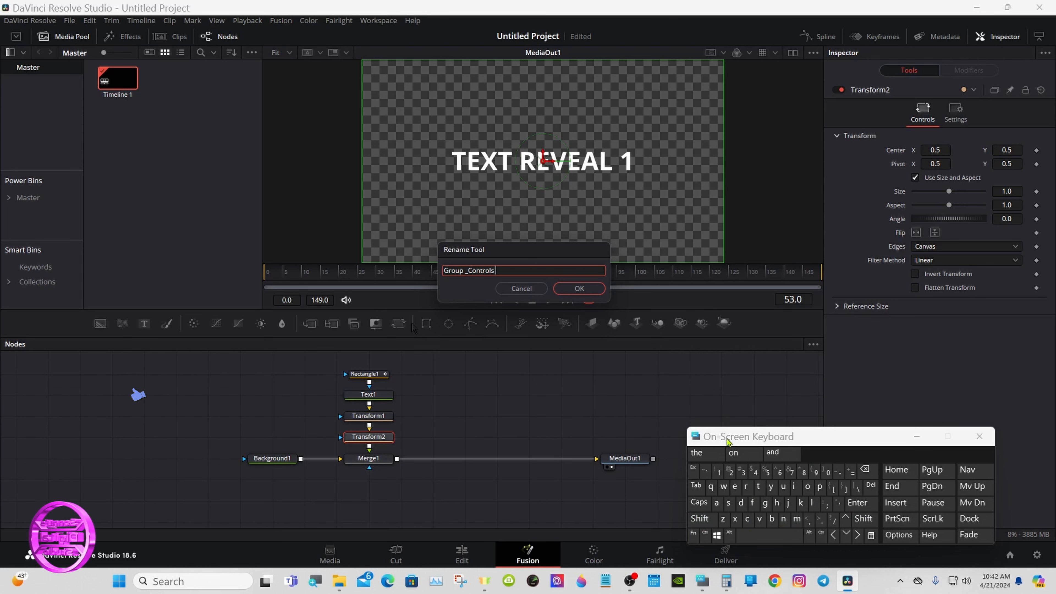
click(582, 289)
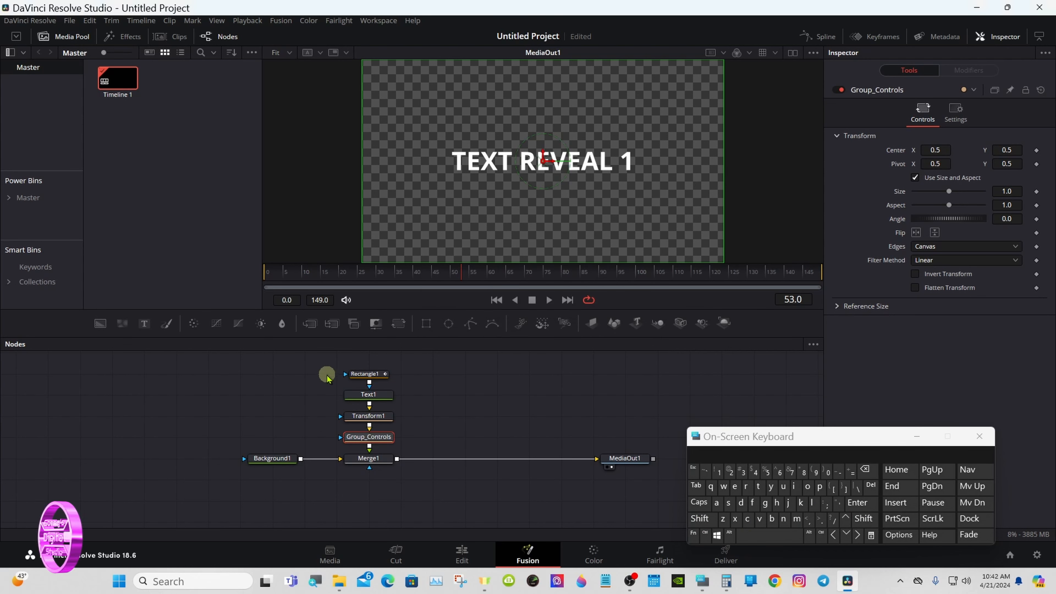
Step: Move Rectangle1 and Text1 up to make room and insert a Drop Shadow node between Text1 and Transform1
drag(330, 372, 369, 372)
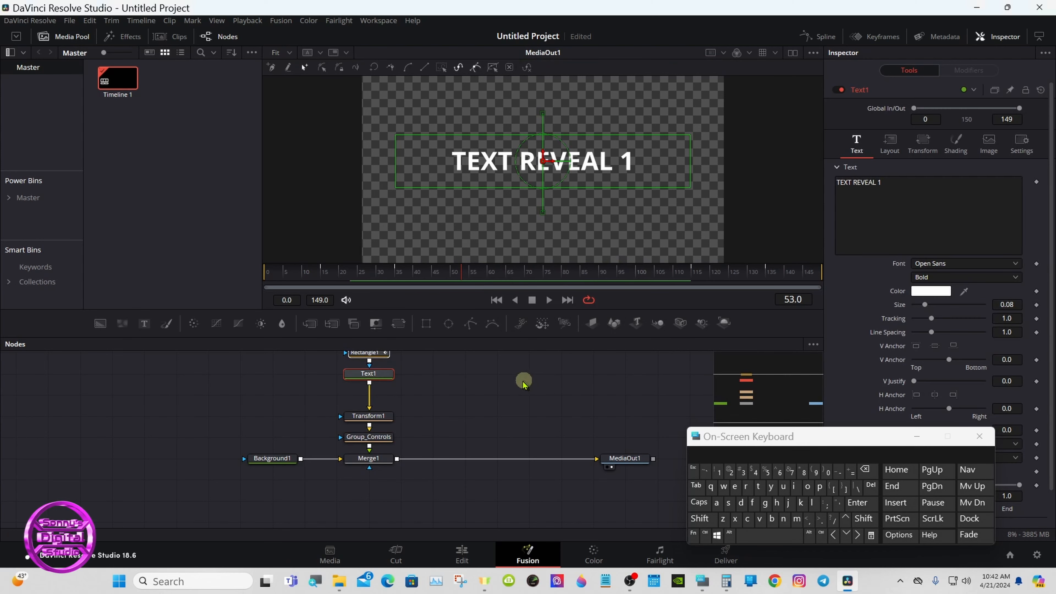
click(439, 379)
click(374, 377)
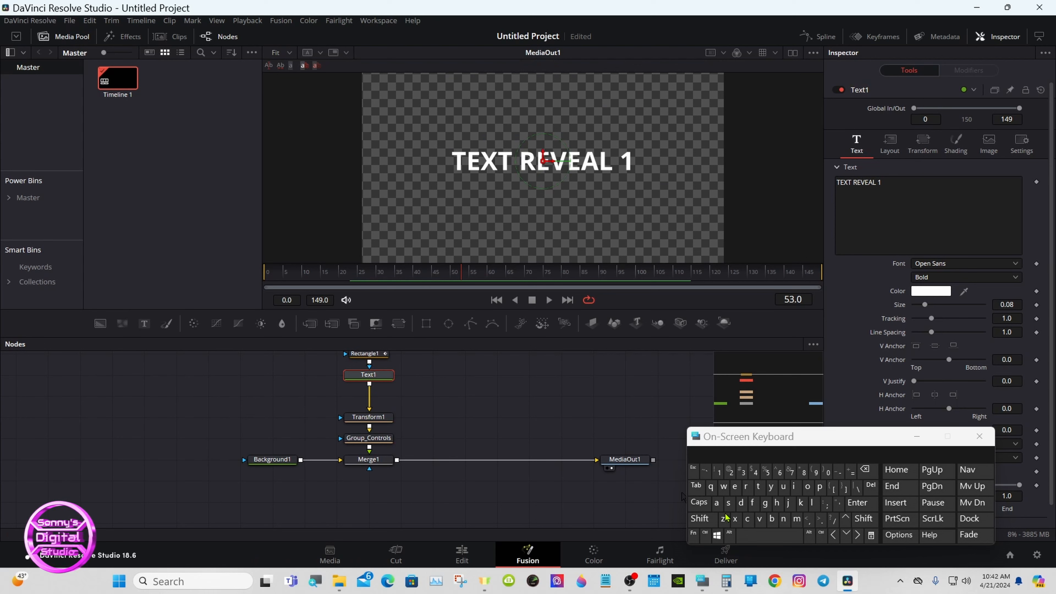
click(699, 519)
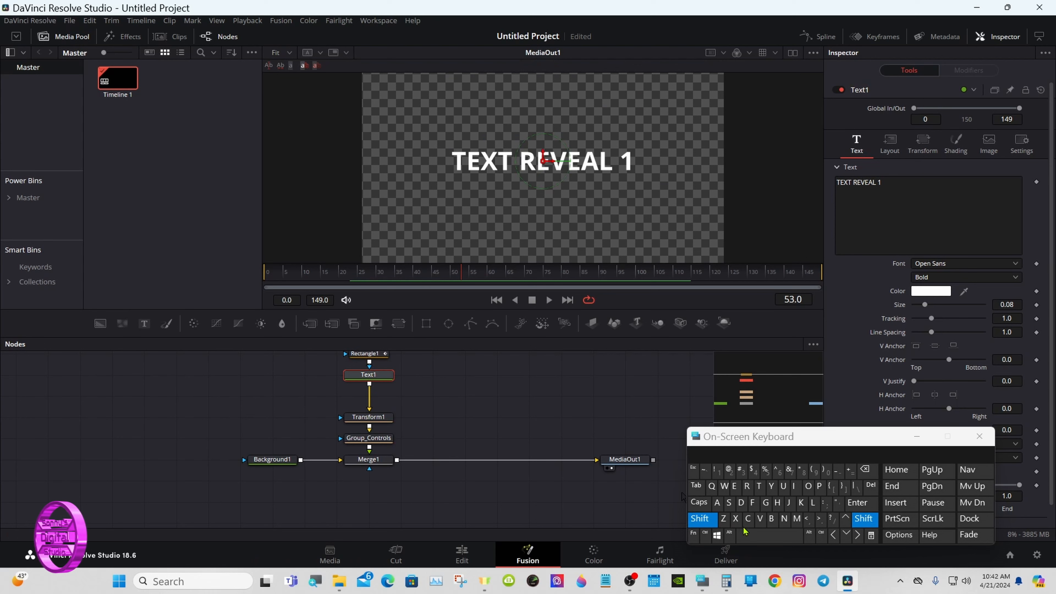
click(752, 535)
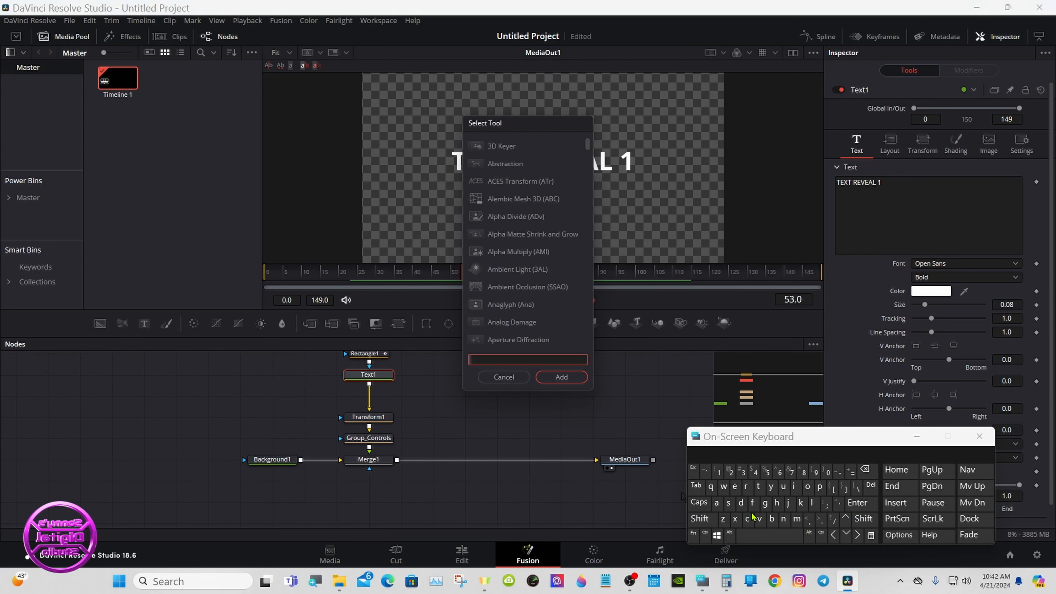
click(741, 503)
click(745, 486)
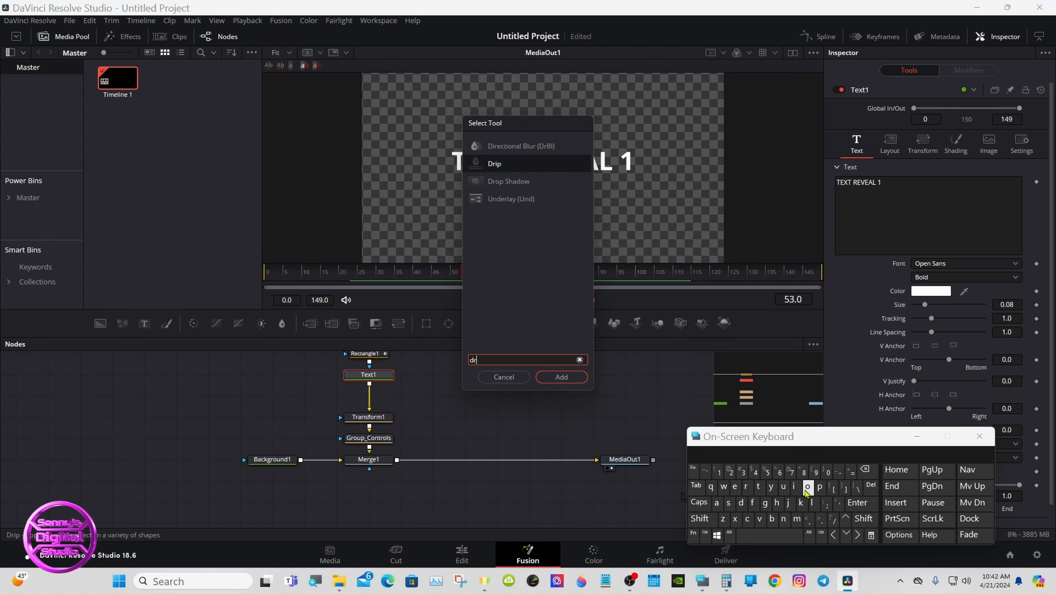
click(808, 489)
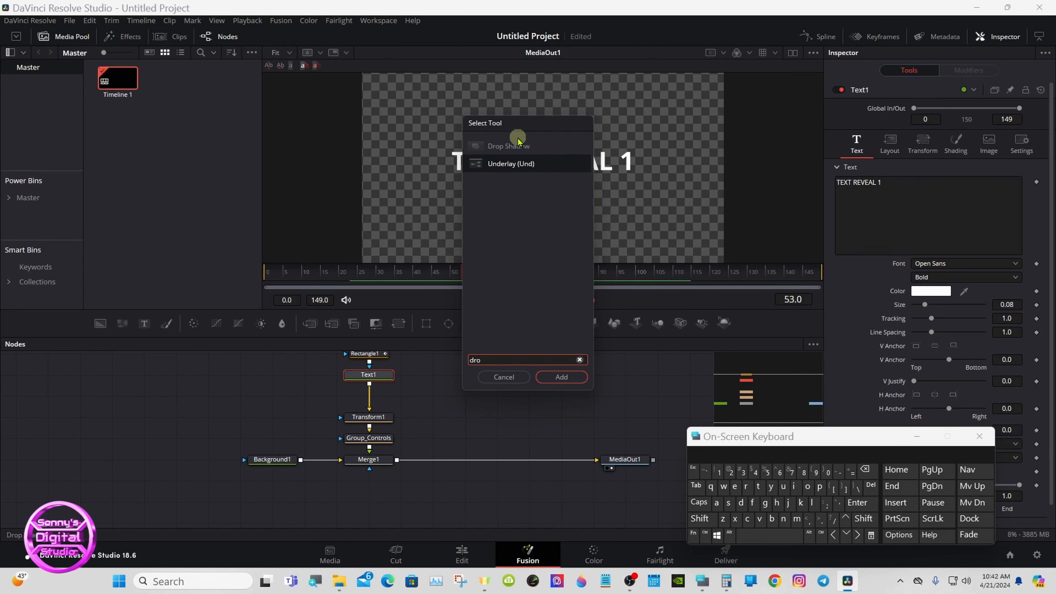
click(518, 146)
click(561, 377)
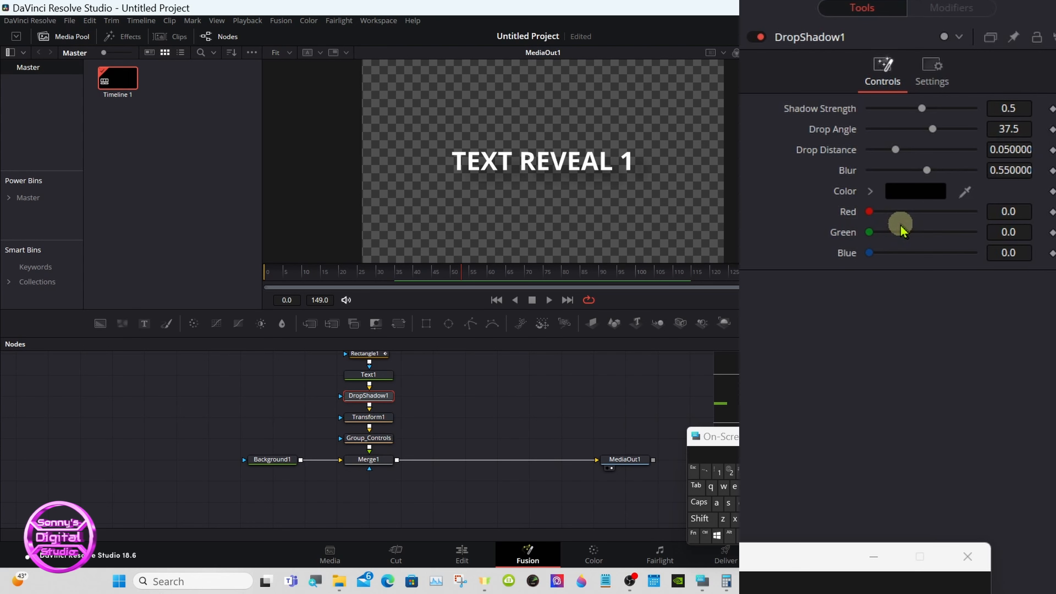
Step: Set DropShadow1's shadow strength to 0.0 and minimise the on-screen keyboard
drag(921, 108, 846, 111)
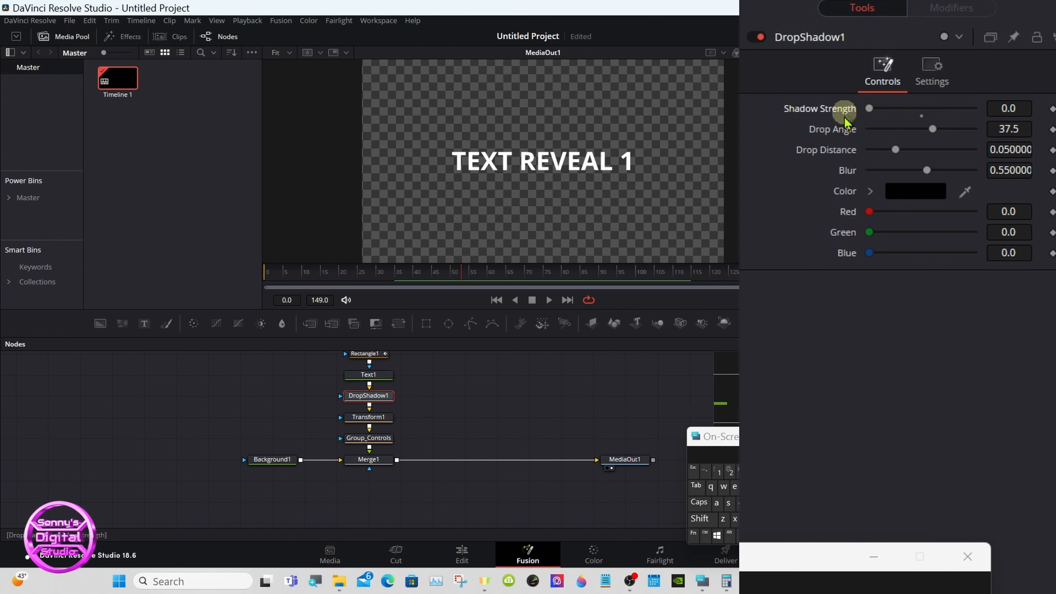
drag(461, 278, 443, 278)
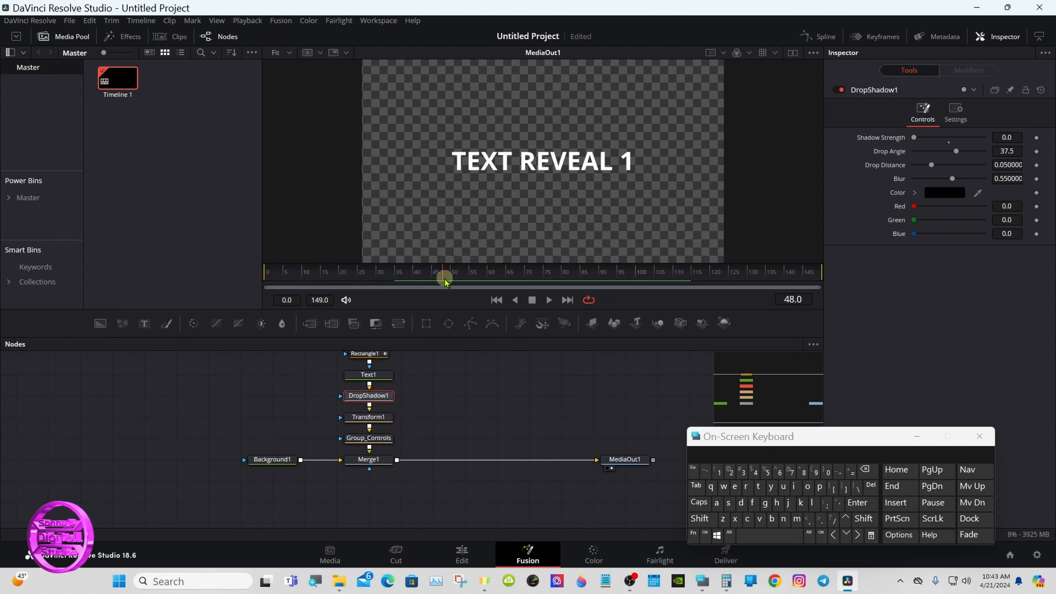
click(909, 436)
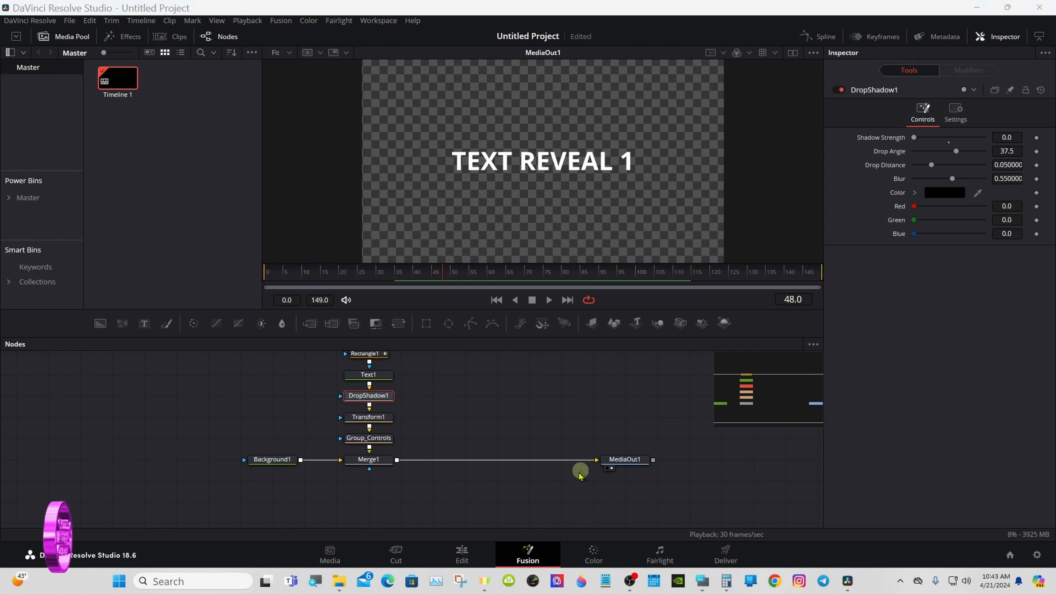
Step: Switch to the Edit page and play the Fusion composition clip from its start to check the reveal
click(463, 552)
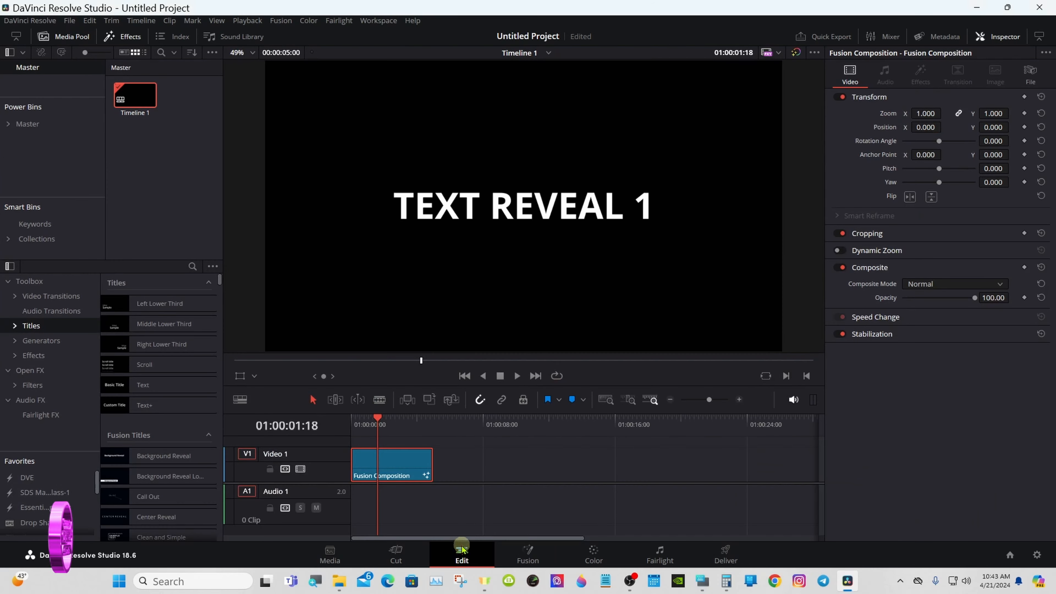
click(351, 424)
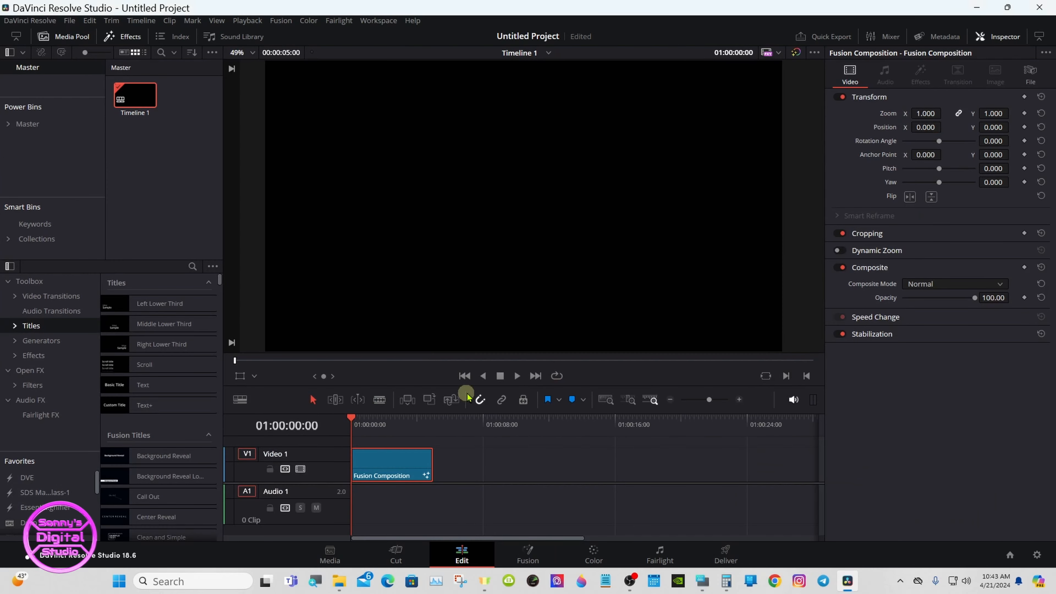
click(518, 377)
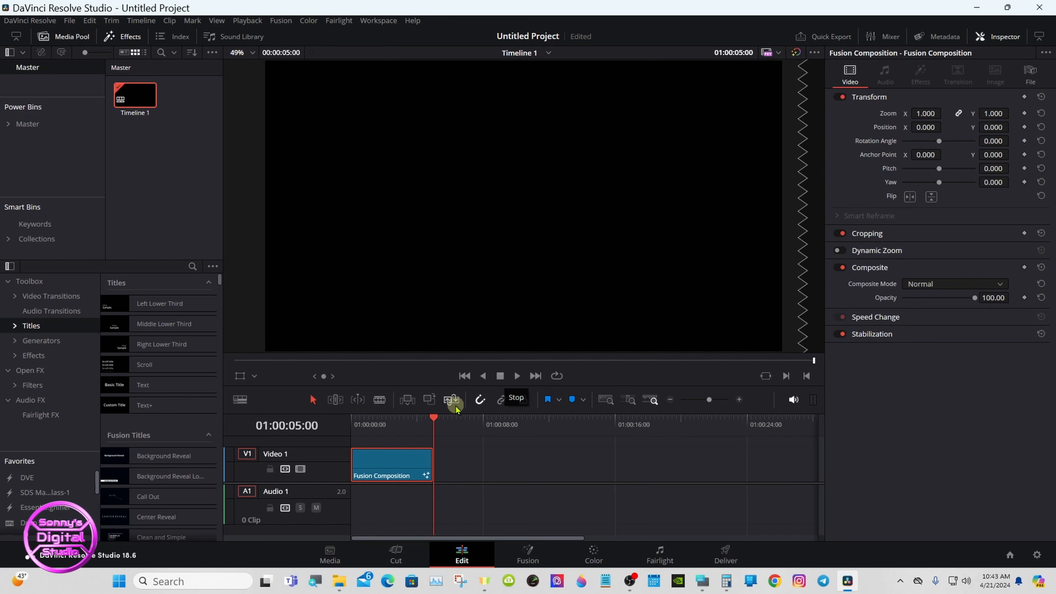
click(379, 423)
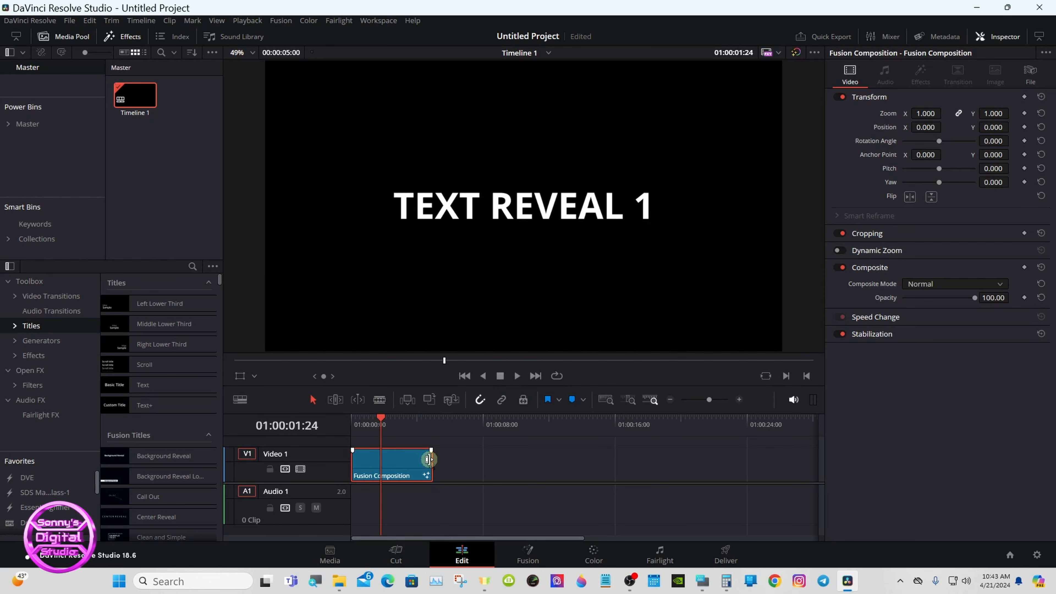
Step: Extend the end of the Fusion composition clip to about 9 seconds 14 frames and play it from the start
drag(429, 459, 505, 458)
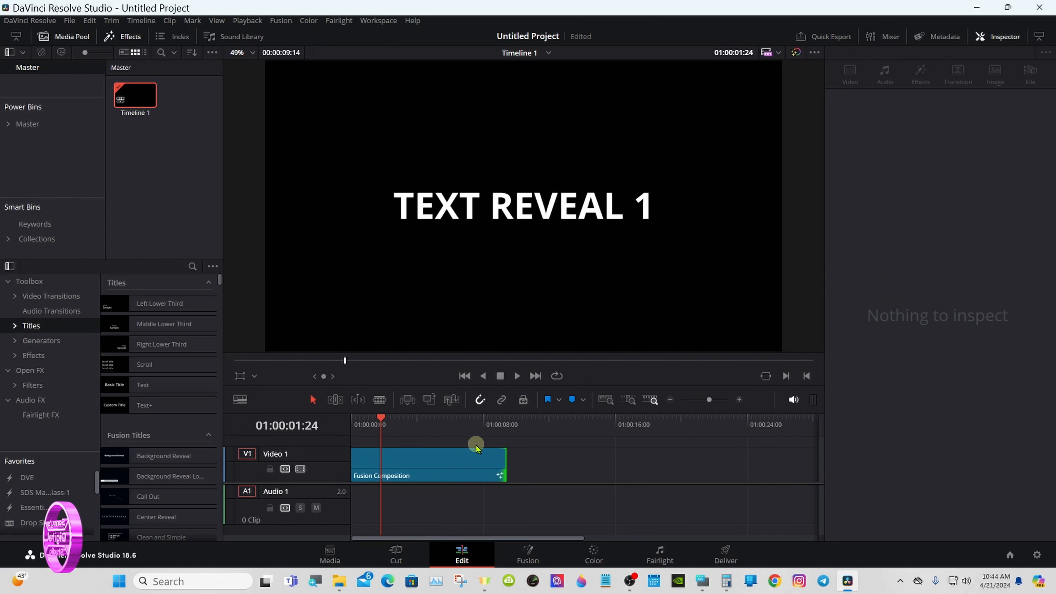
click(351, 419)
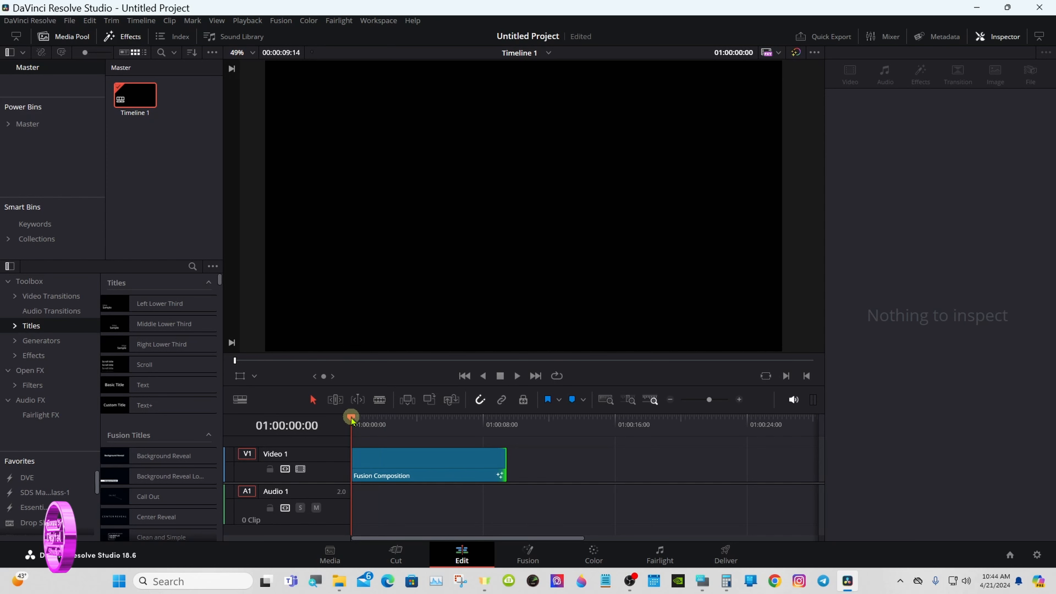
click(516, 375)
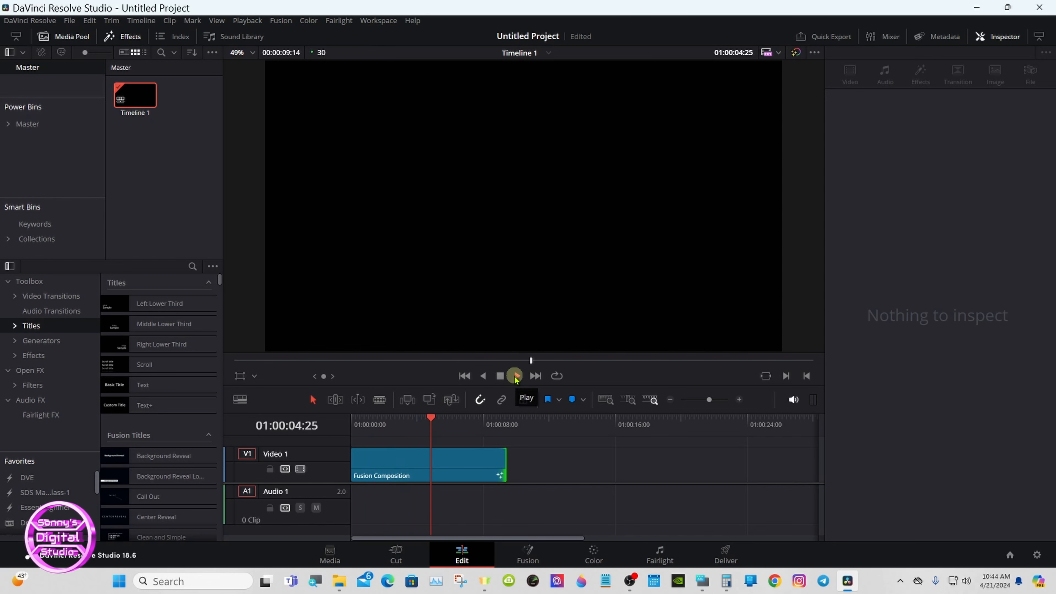
click(501, 377)
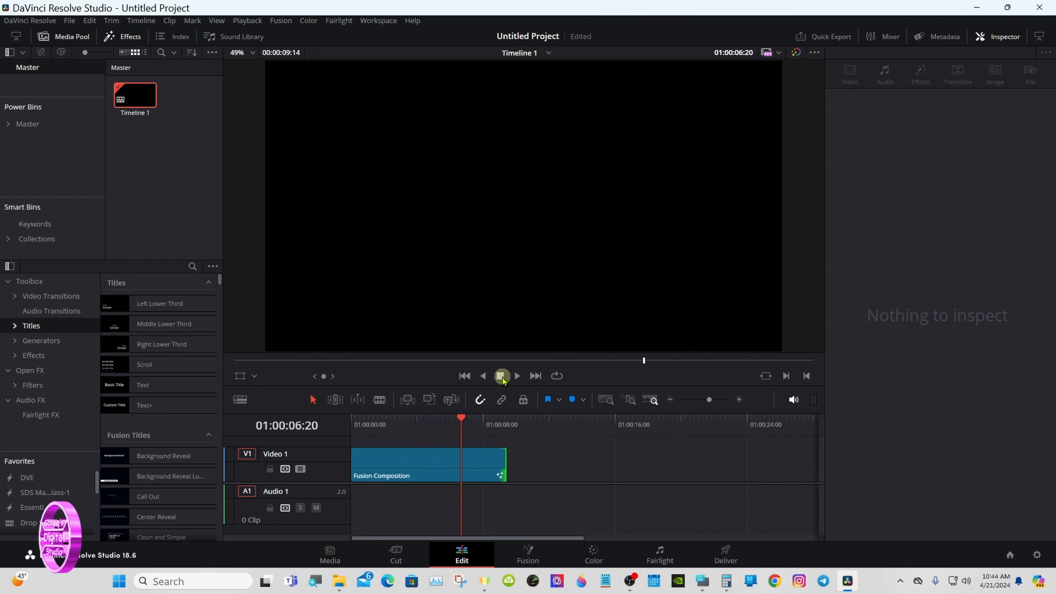
click(393, 421)
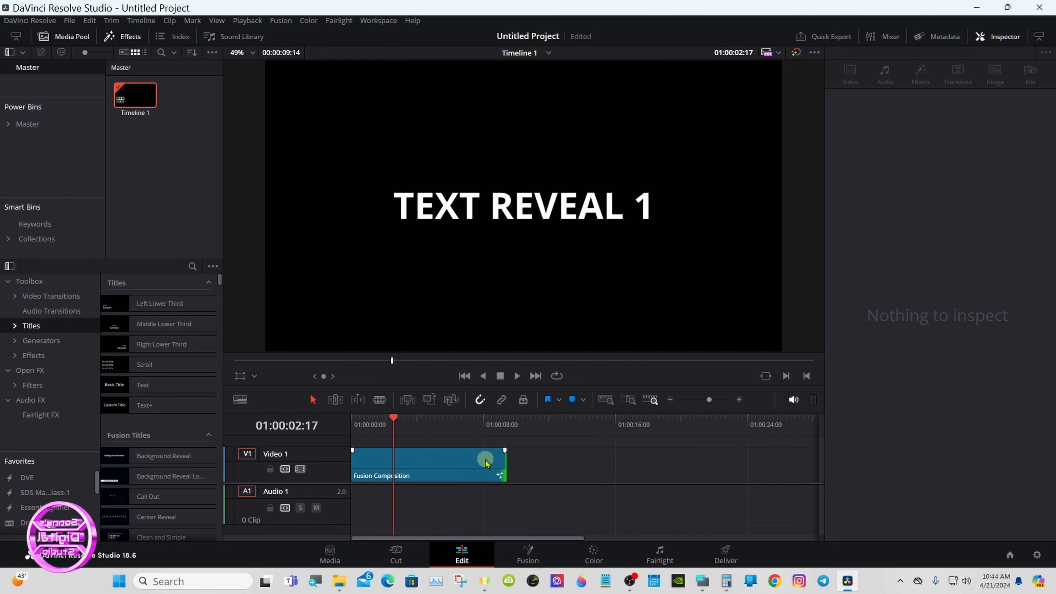
Step: Trim the end of the Fusion composition clip back to about 4 seconds 29 frames and scrub through it
drag(505, 462, 428, 460)
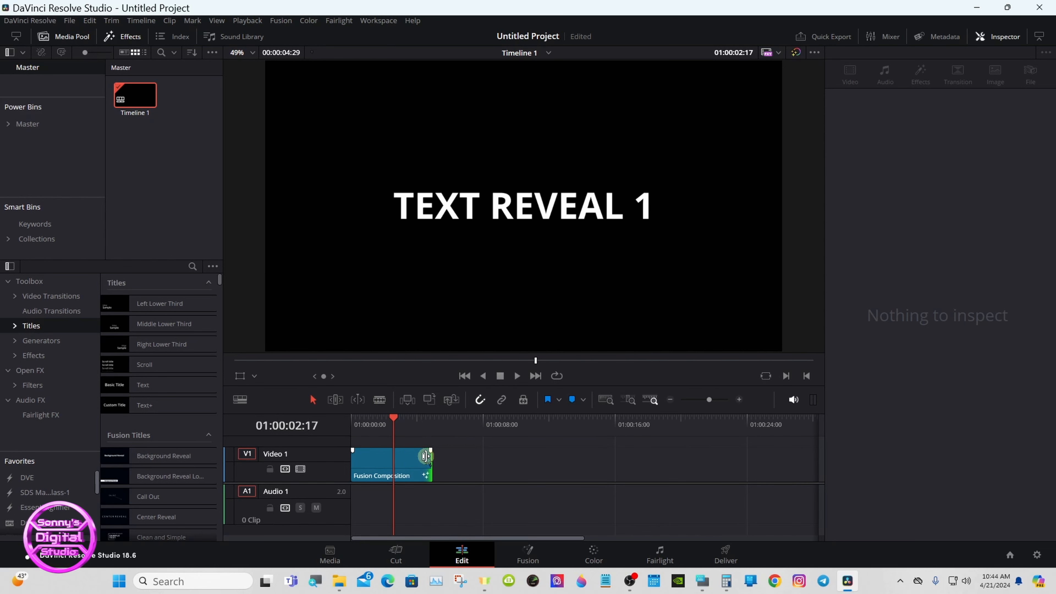
drag(431, 421, 386, 421)
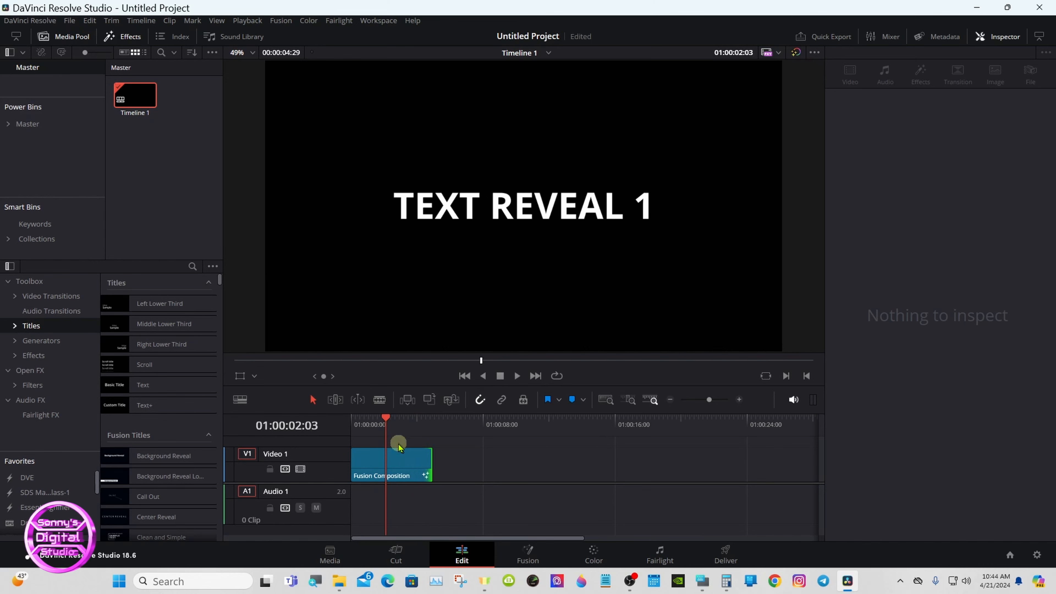
drag(431, 457, 429, 458)
drag(431, 421, 374, 421)
Step: Return to the Fusion page and insert a Keyframe Stretcher node between Merge1 and MediaOut1
click(529, 549)
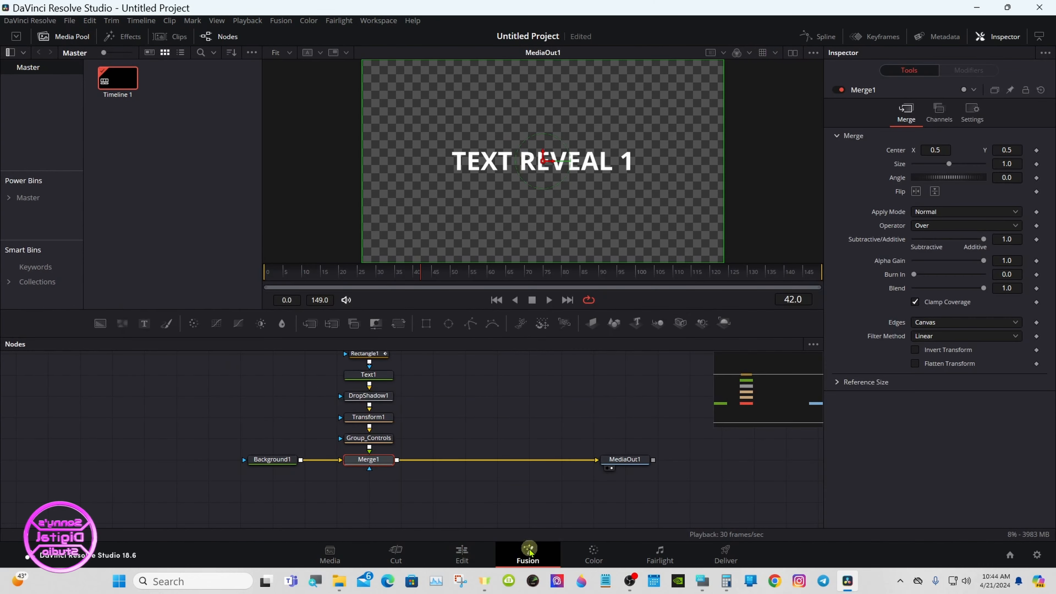
click(702, 581)
drag(711, 437, 710, 413)
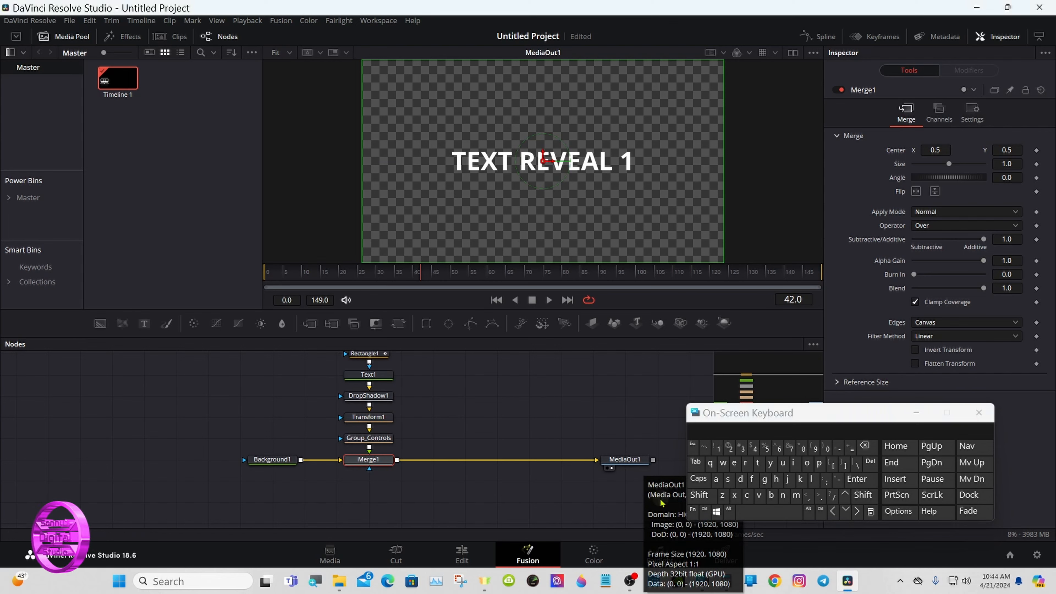
click(699, 501)
click(756, 515)
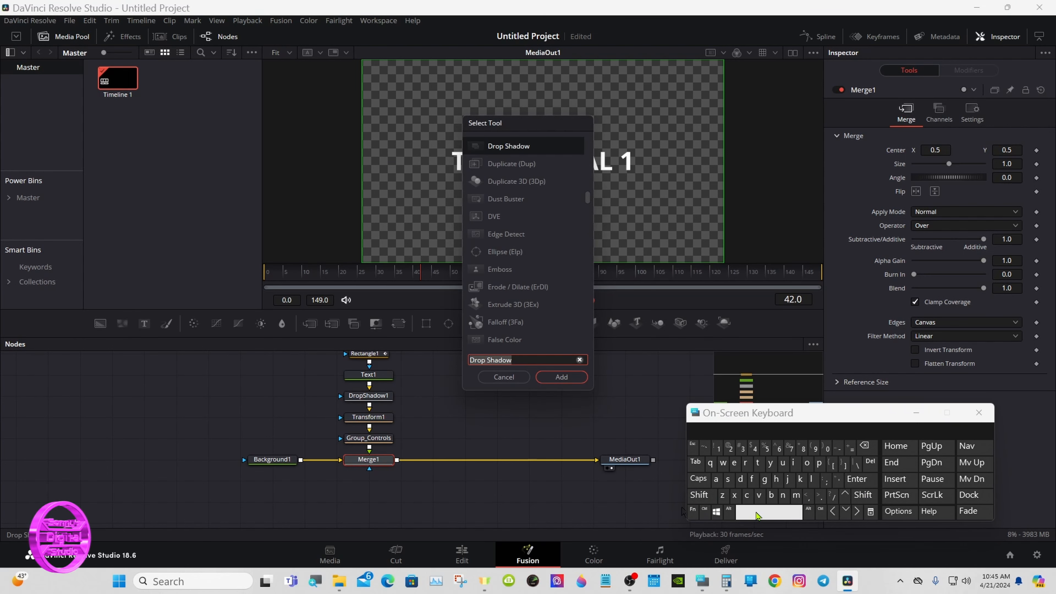
click(727, 479)
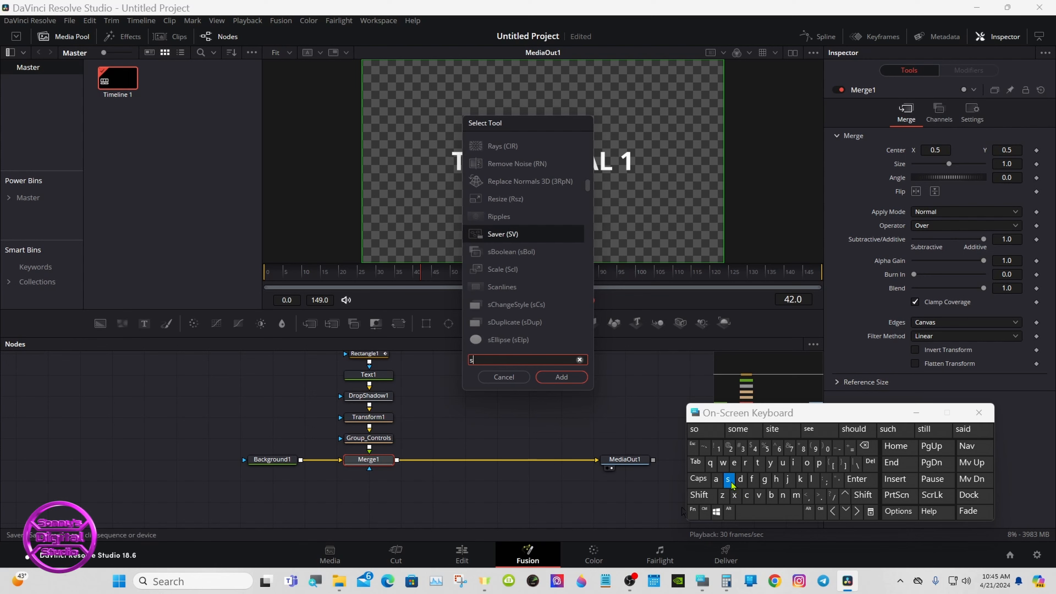
click(758, 462)
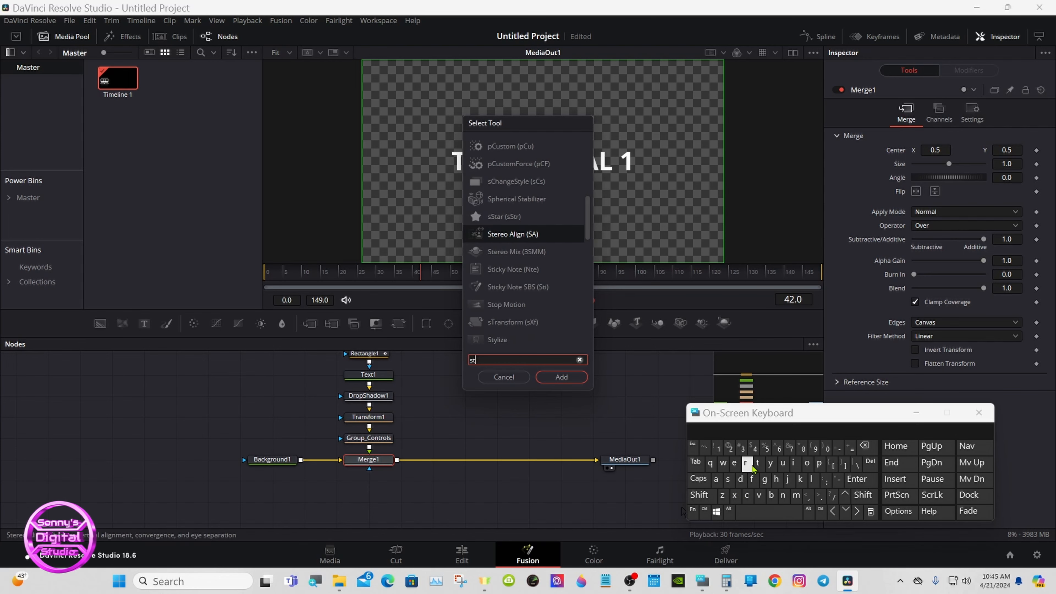
click(746, 463)
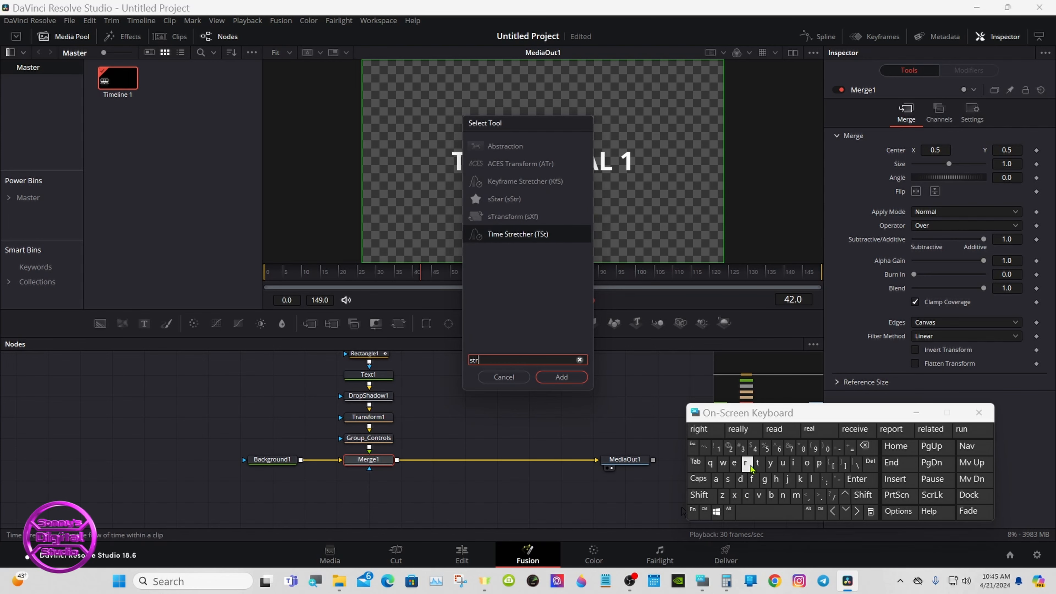
click(537, 185)
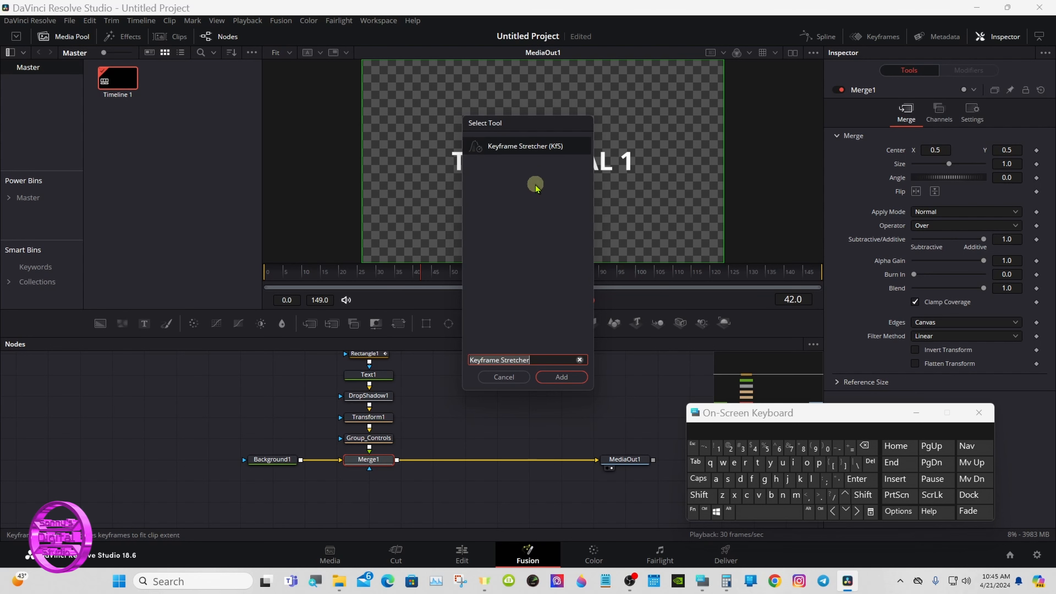
click(546, 378)
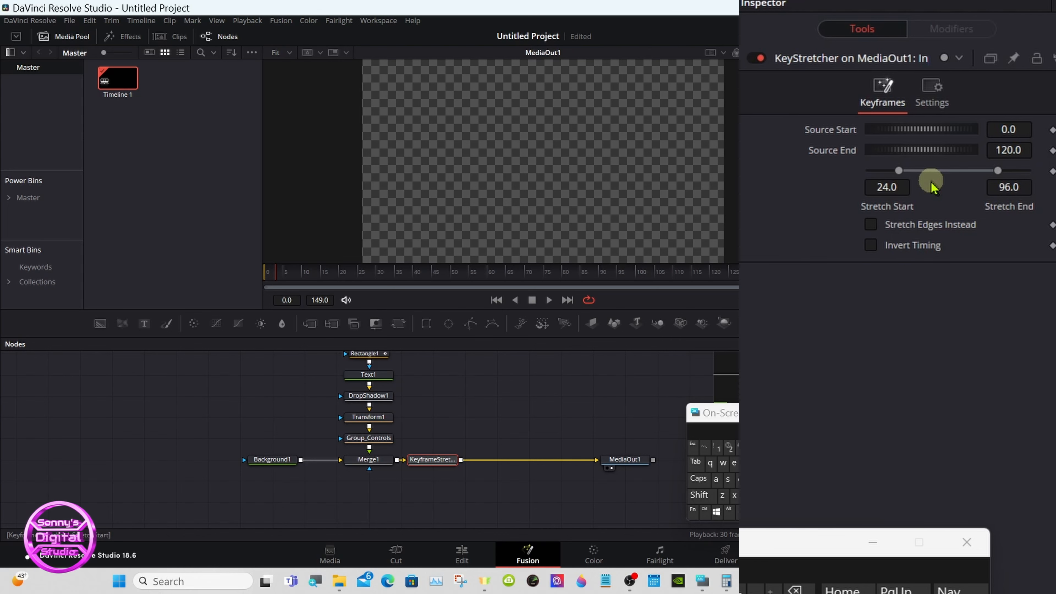
Step: Set the Keyframe Stretcher's Source End to 150
click(1014, 149)
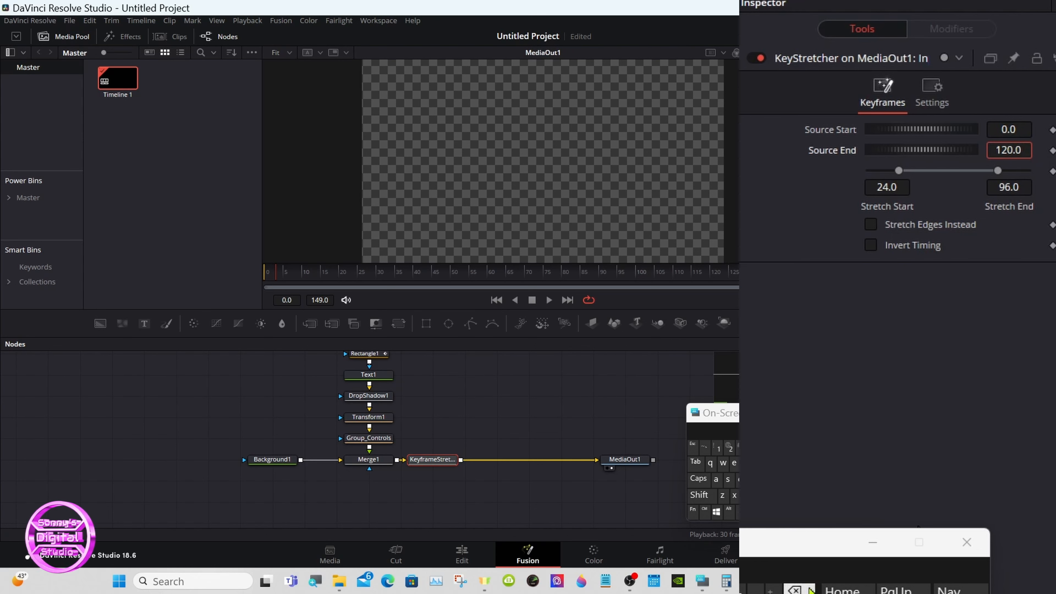
key(BackSpace)
key(BackSpace)
key(BackSpace)
key(BackSpace)
text(5)
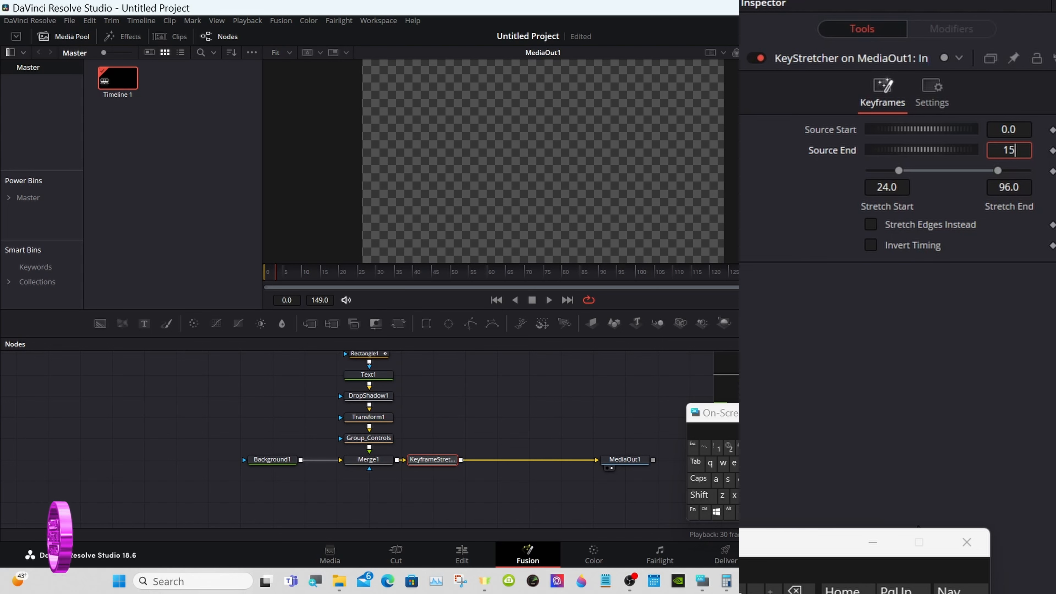
text(0)
key(Tab)
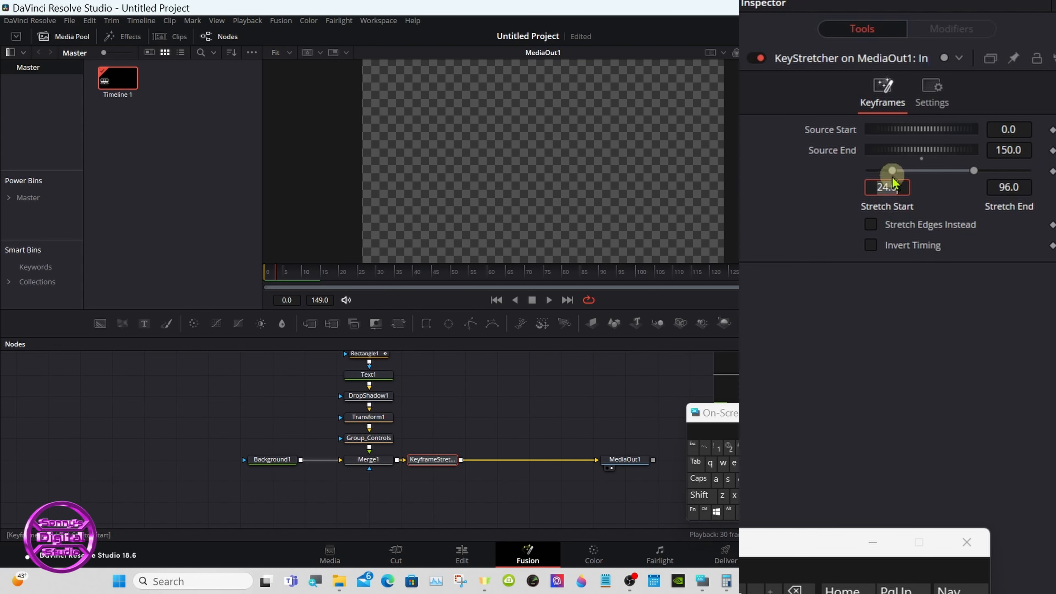
Step: Set the Keyframe Stretcher's Stretch Start to about 39.2 and Stretch End to about 100.8, and play the composition
drag(892, 171, 909, 174)
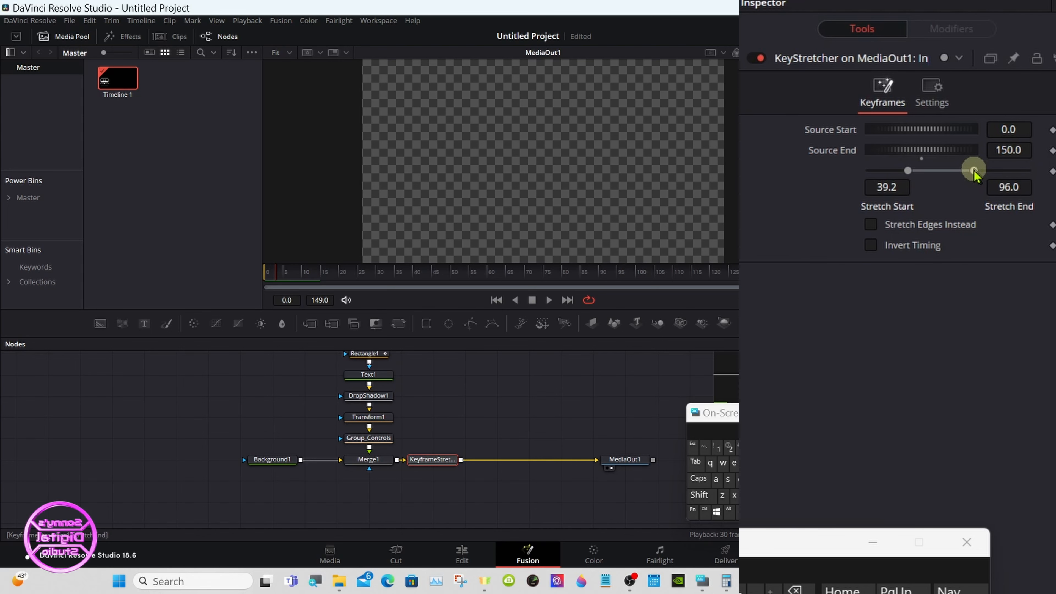
drag(974, 174, 979, 175)
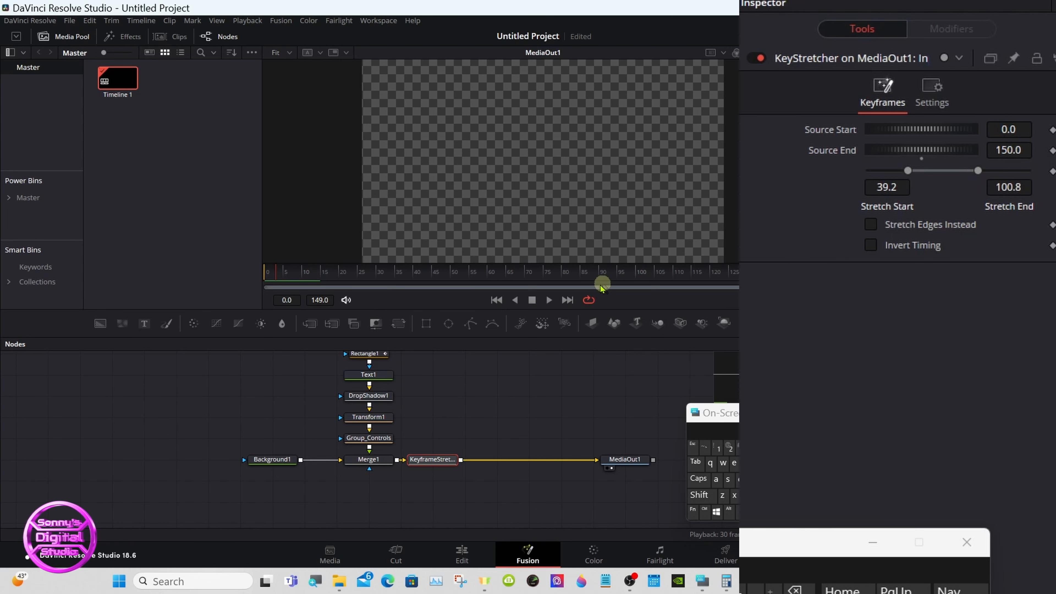
click(549, 300)
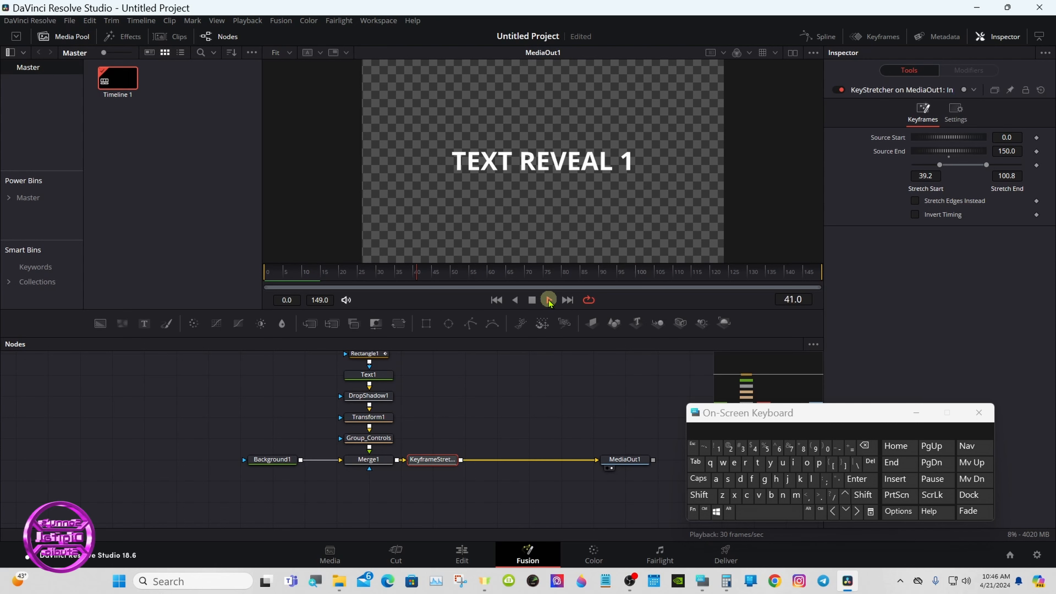
click(545, 300)
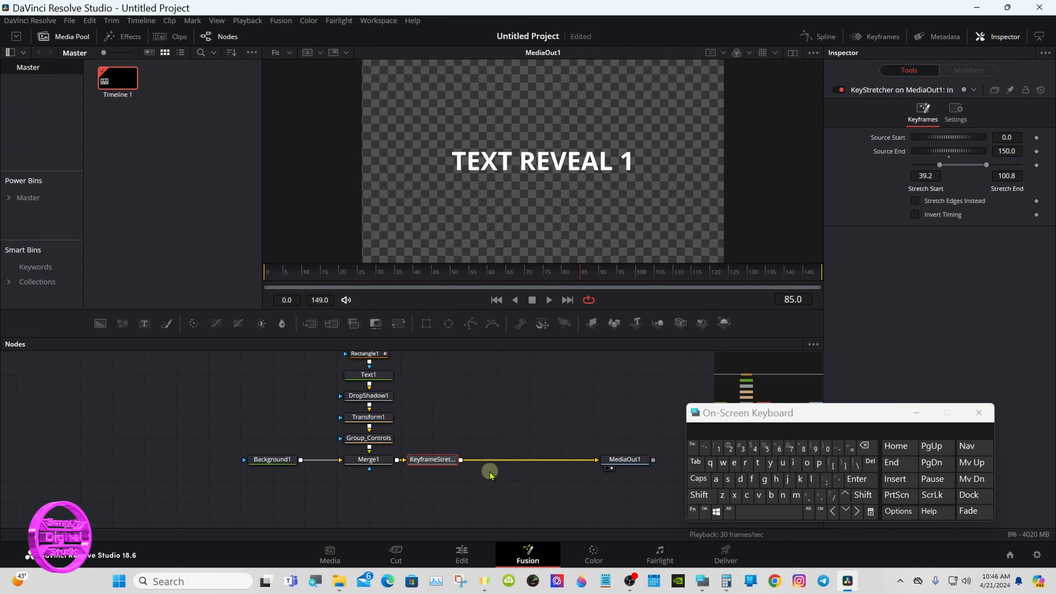
Step: On the Edit page, extend the end of the Fusion composition clip to about 13 seconds 7 frames and play it from the start
click(461, 554)
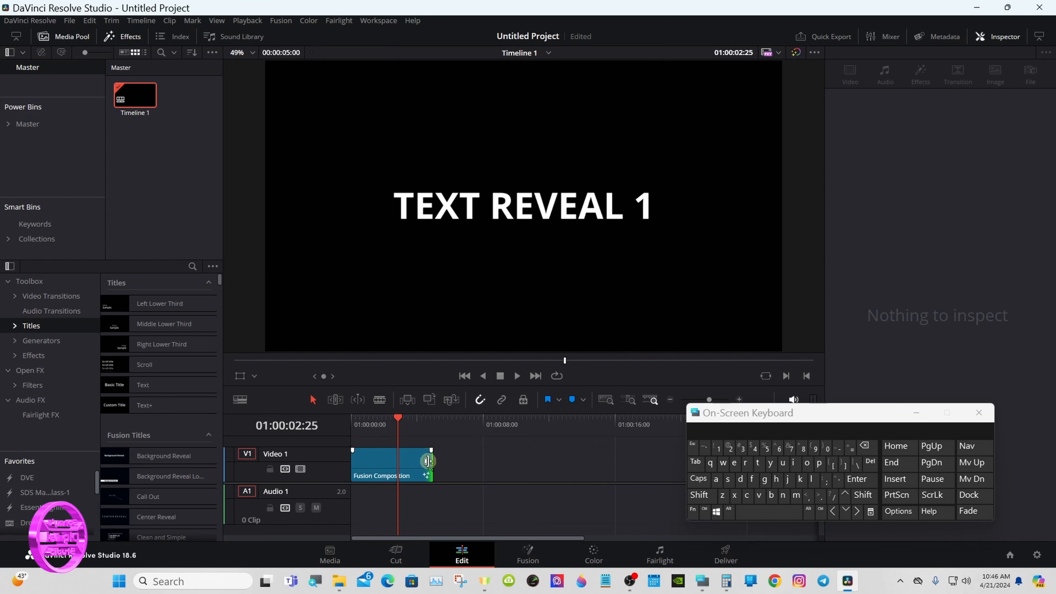
drag(432, 461, 567, 461)
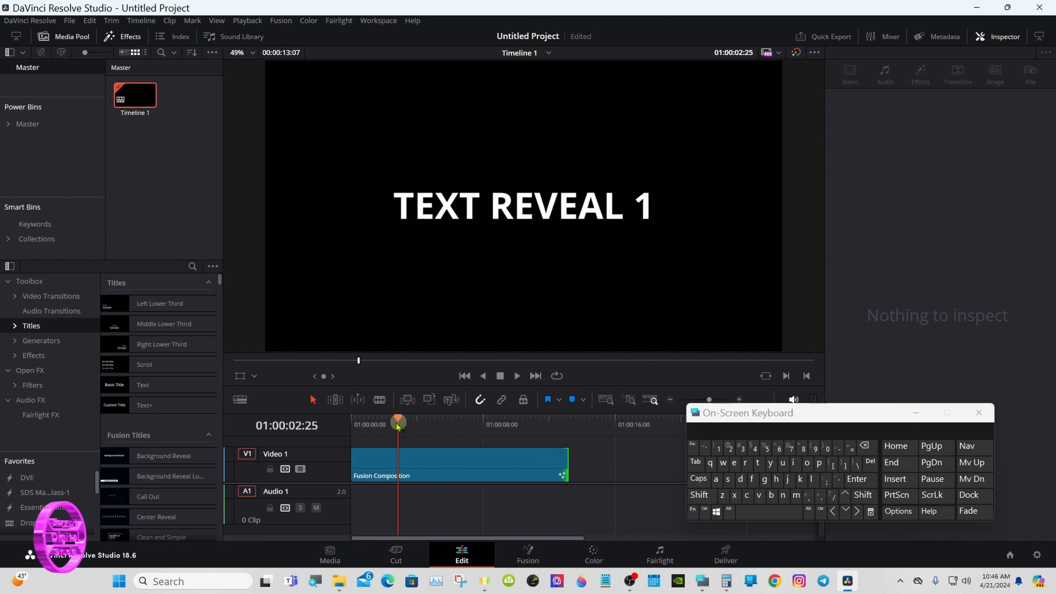
drag(396, 422, 353, 424)
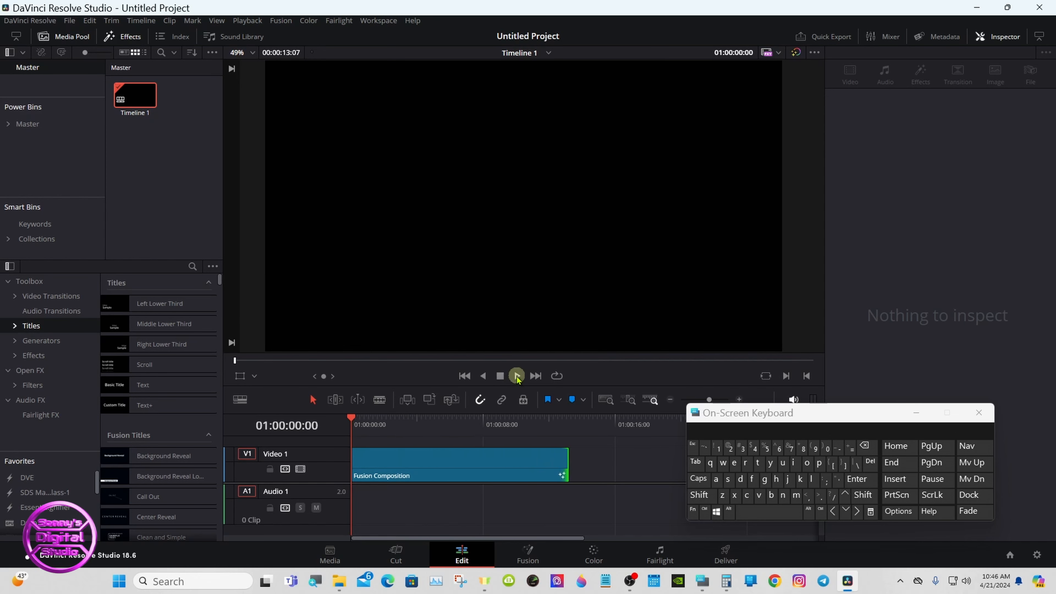
click(518, 377)
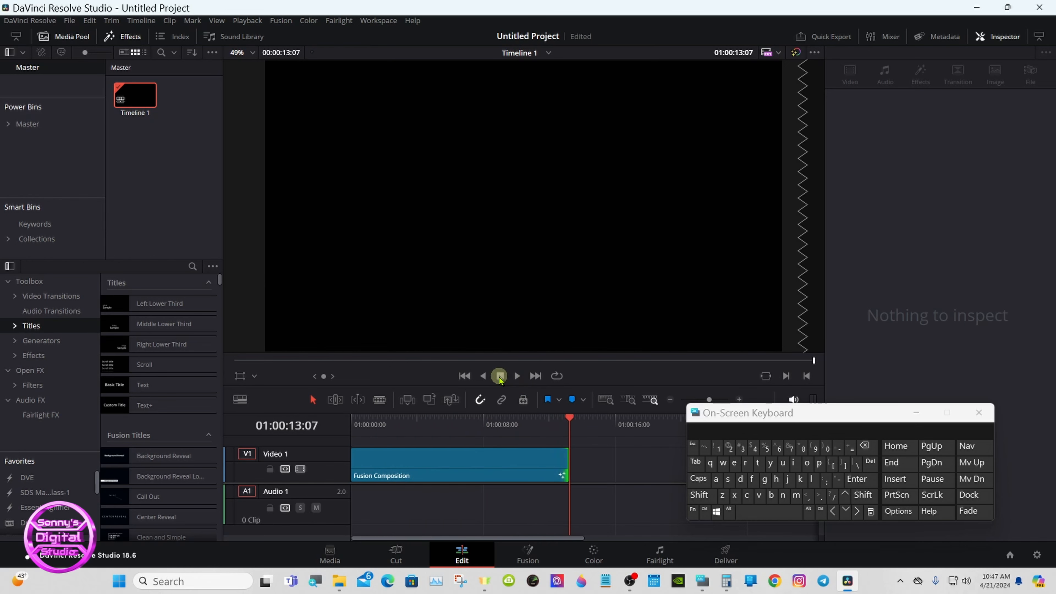
click(371, 419)
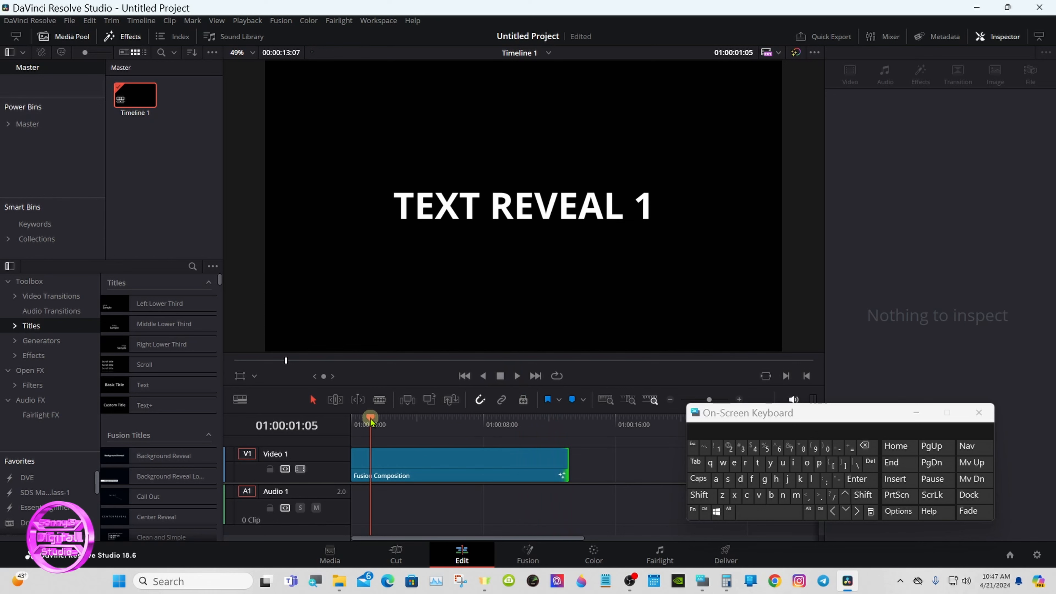
Step: Trim the end of the Fusion composition clip back to about 5 seconds, scrub through it and return to the Fusion page
drag(567, 461, 427, 461)
drag(430, 421, 394, 421)
click(527, 550)
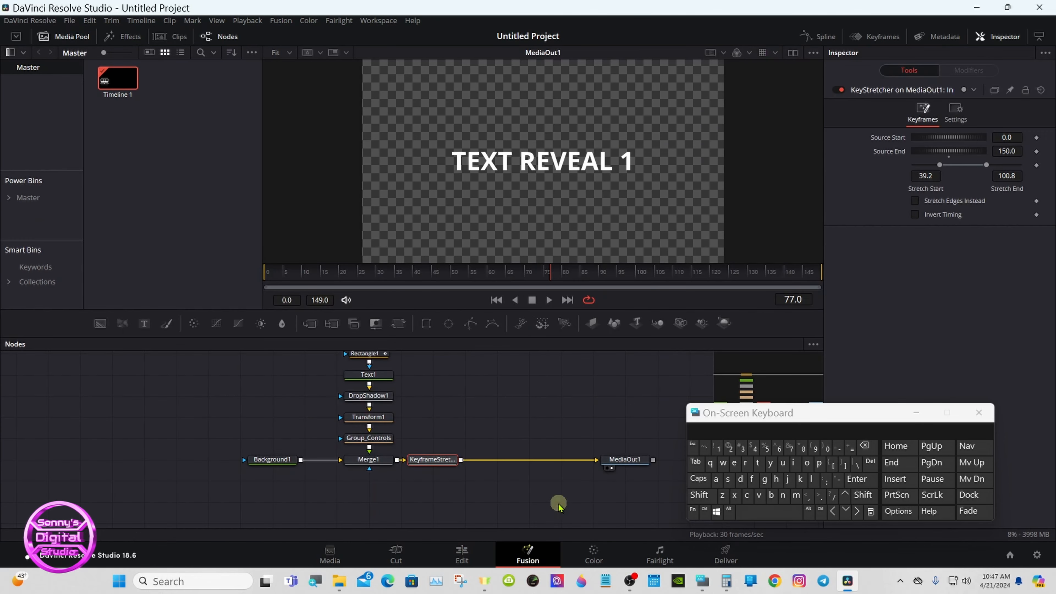
Step: Select the Text1, Group_Controls and DropShadow1 nodes in that order, followed by all remaining nodes in the composition
drag(719, 409, 728, 346)
click(620, 361)
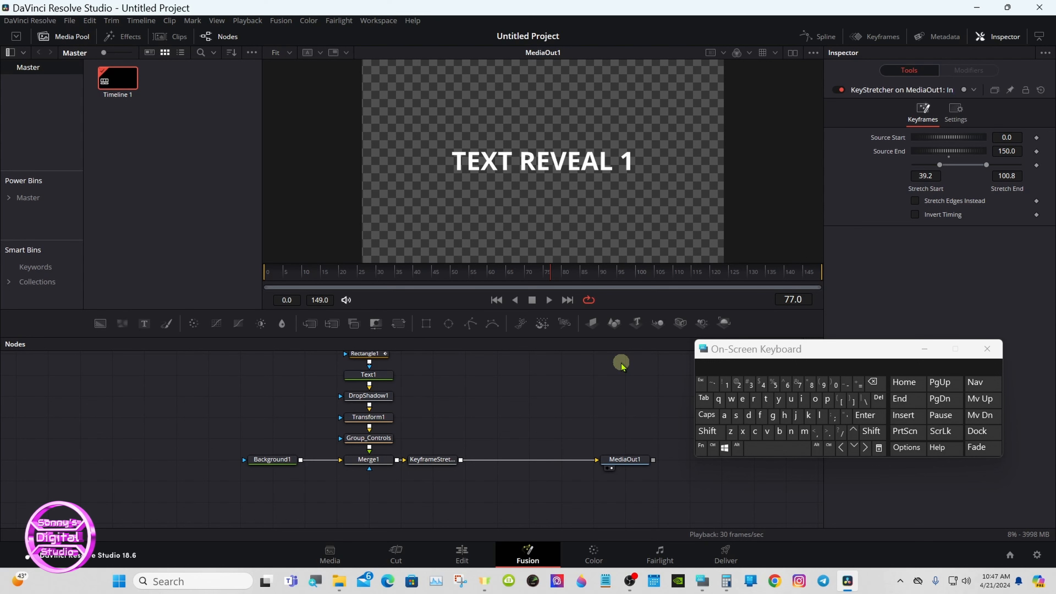
click(714, 448)
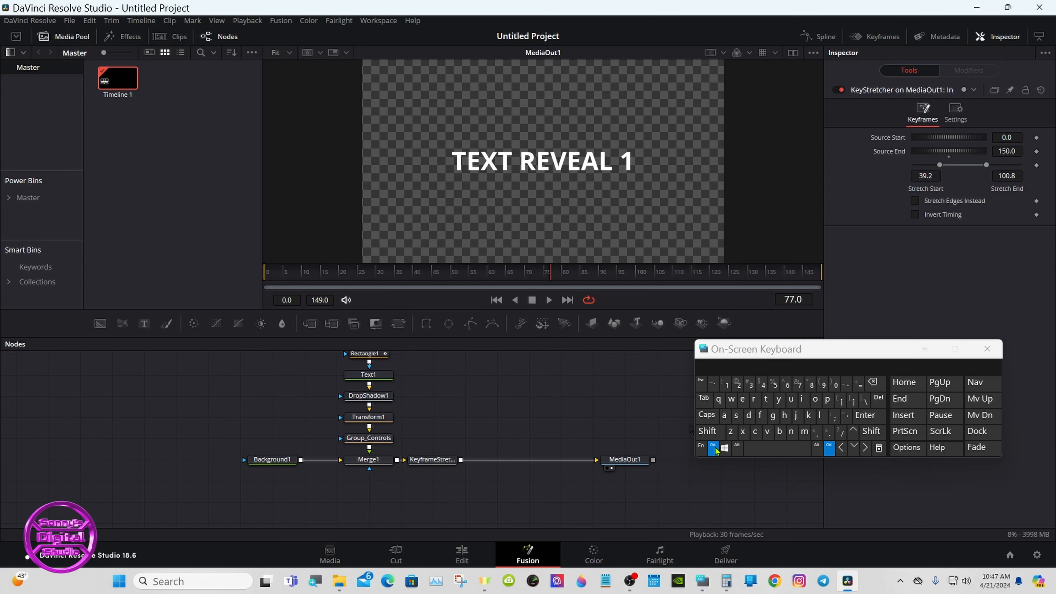
ctrl+click(370, 378)
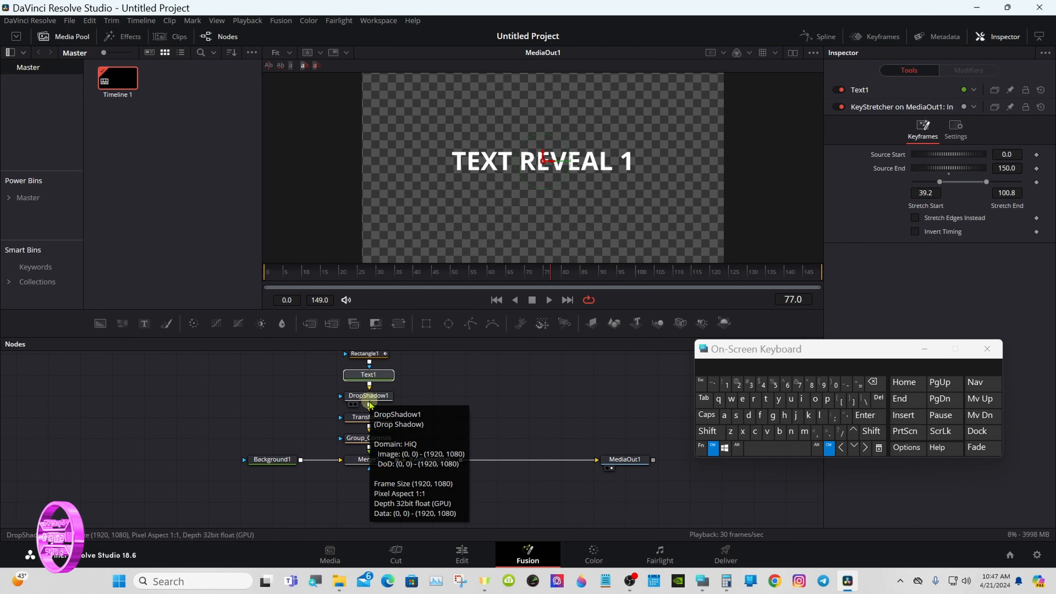
ctrl+click(368, 441)
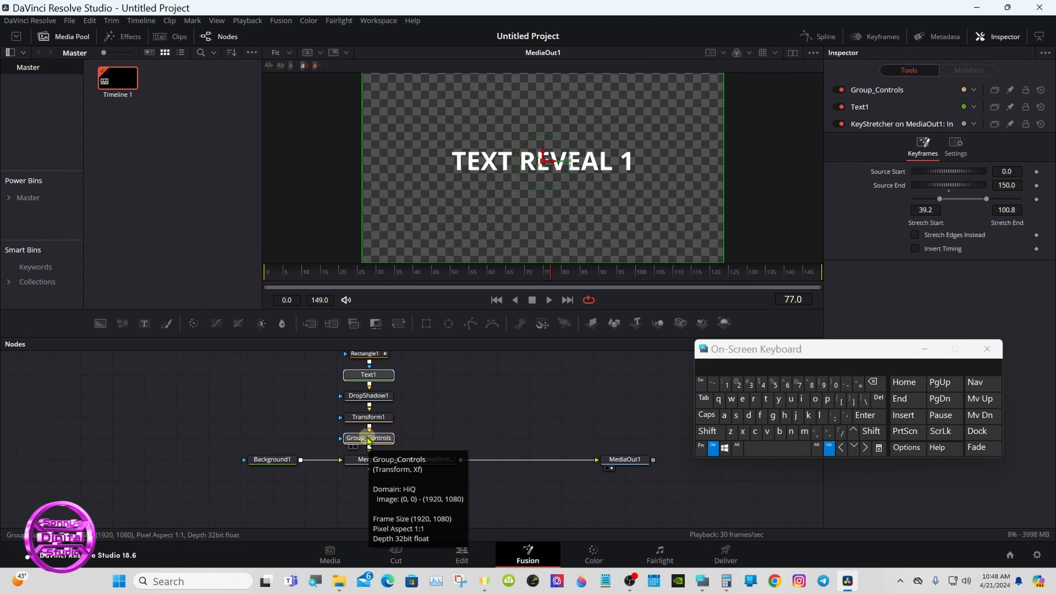
ctrl+click(369, 396)
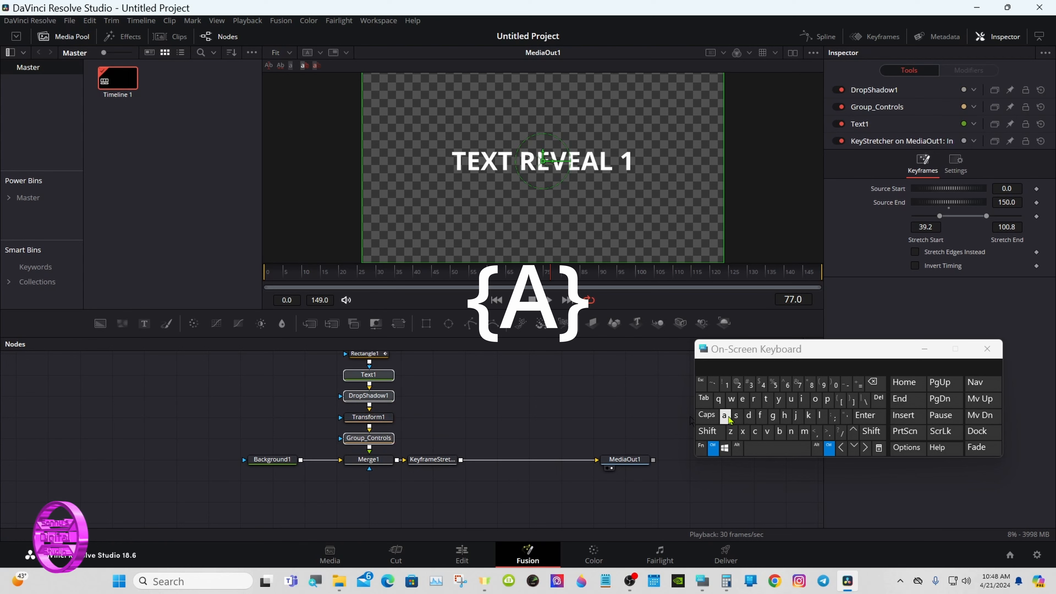
click(728, 420)
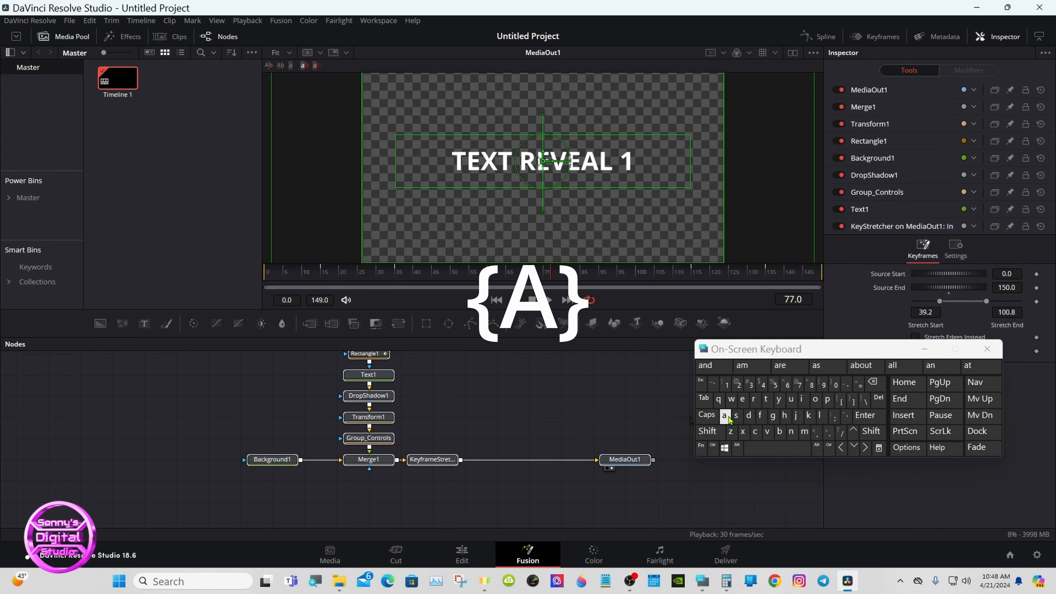
Step: Remove MediaOut1 from the node selection while keeping all the other nodes selected
click(713, 449)
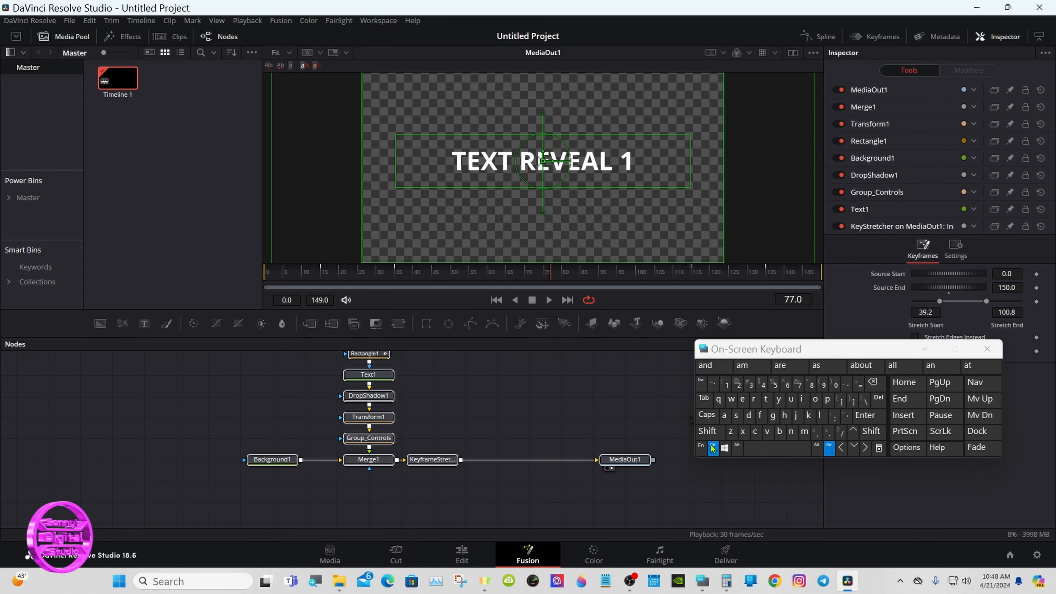
click(625, 460)
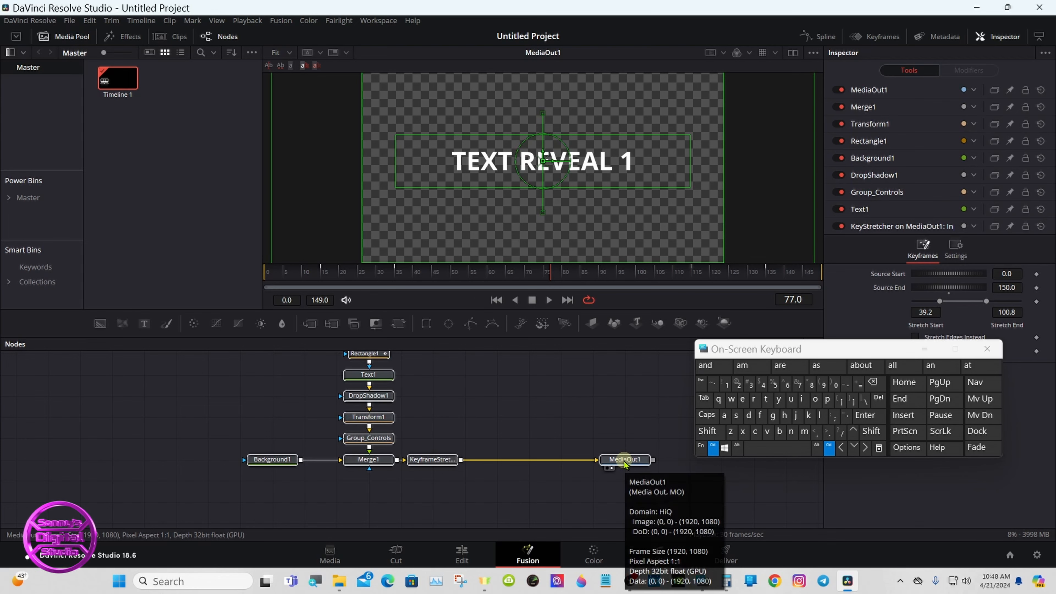
click(625, 461)
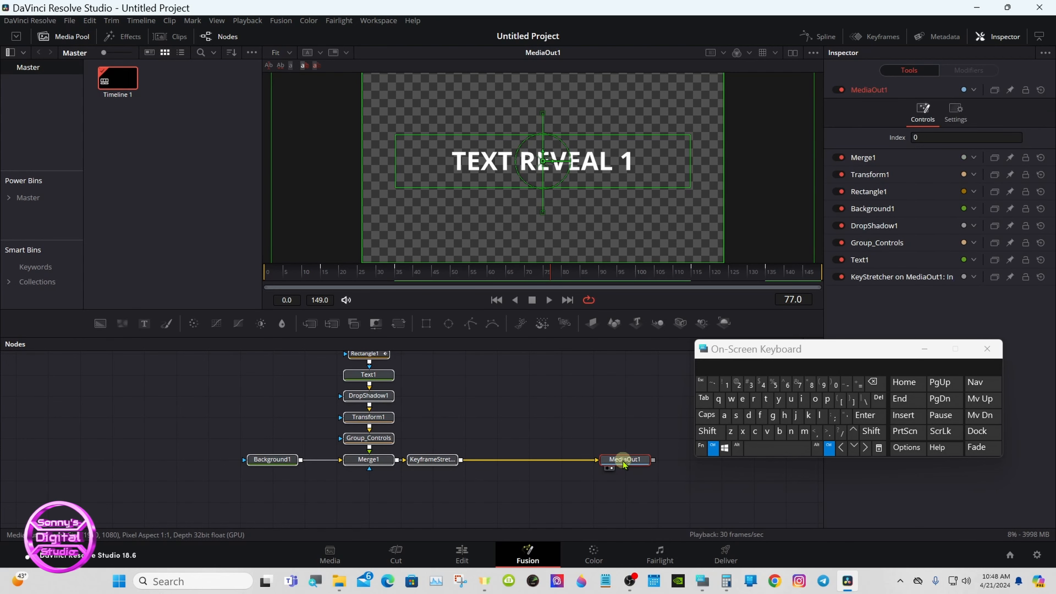
right_click(427, 463)
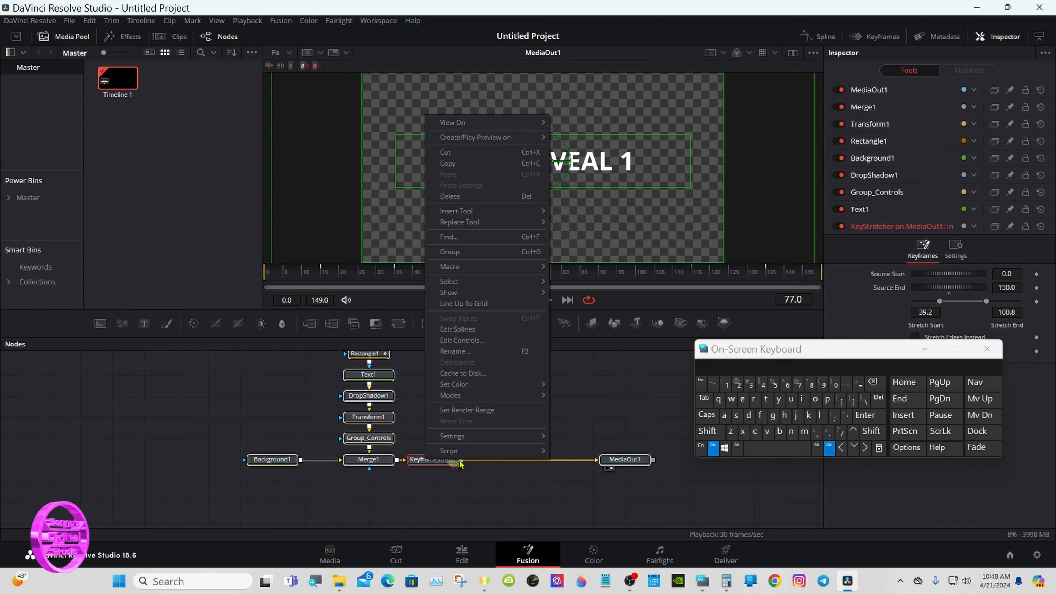
click(608, 463)
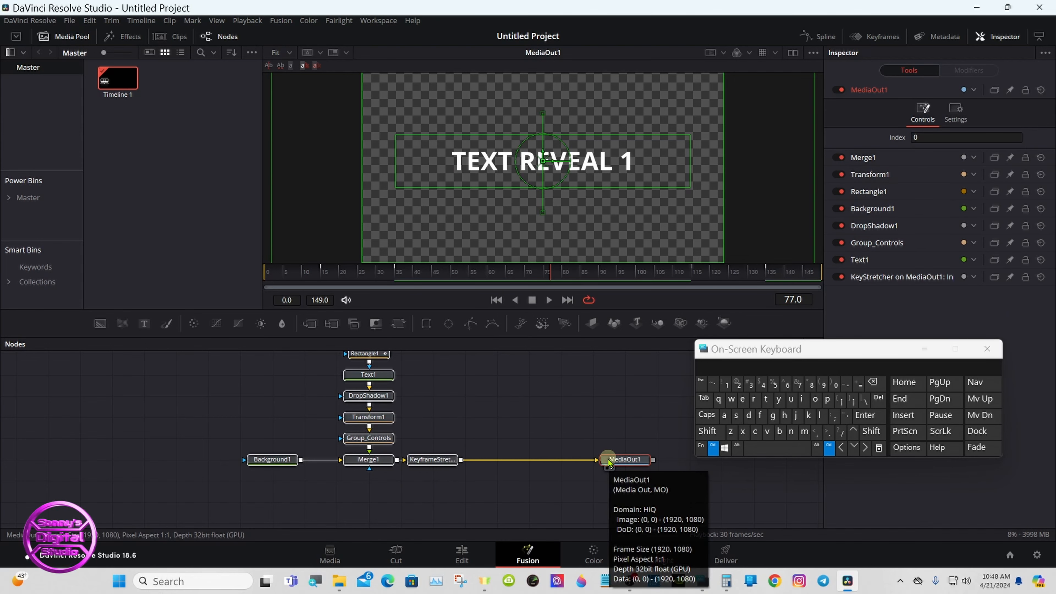
right_click(435, 460)
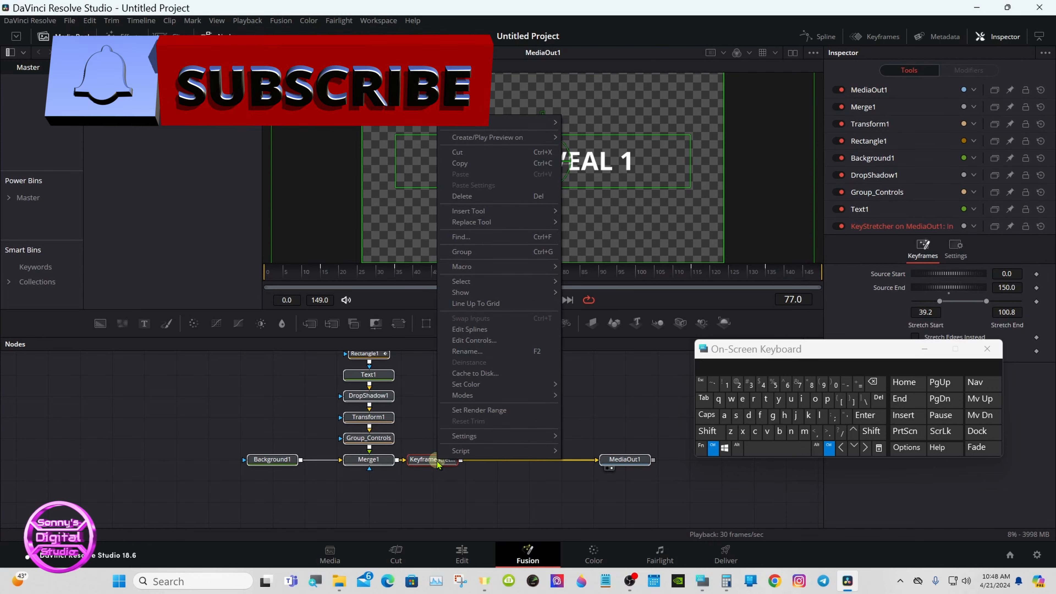
click(587, 461)
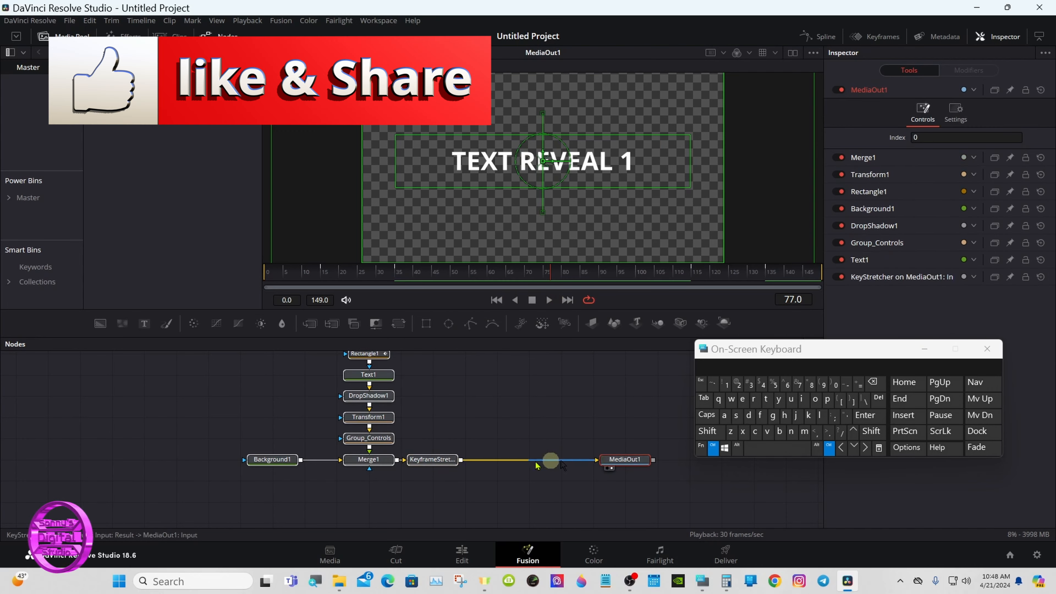
Step: Start creating a macro from the selected nodes and move the macro editor window to the middle of the screen
right_click(434, 464)
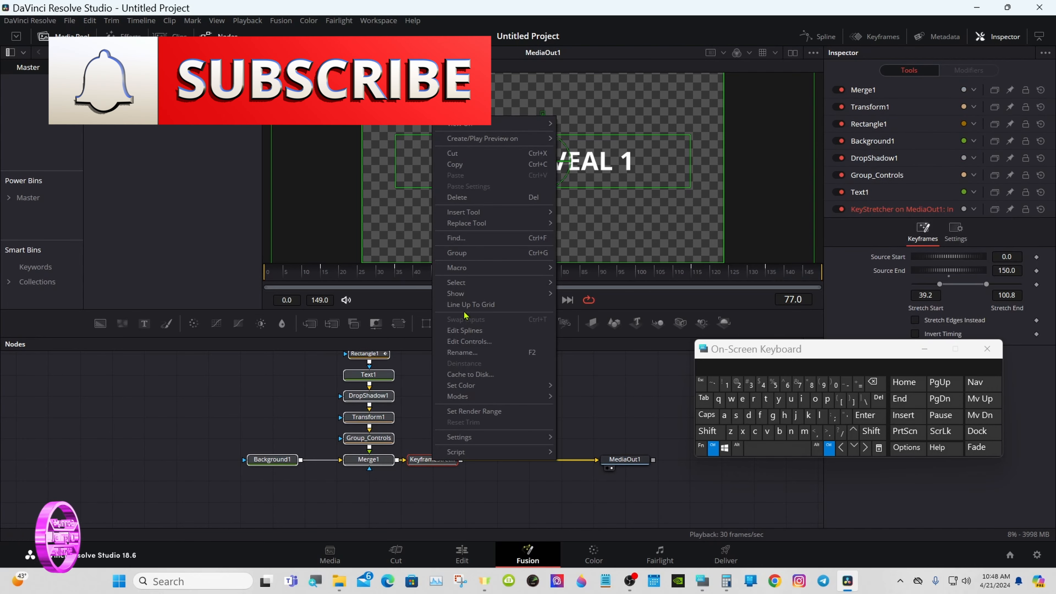
mouse_move(491, 271)
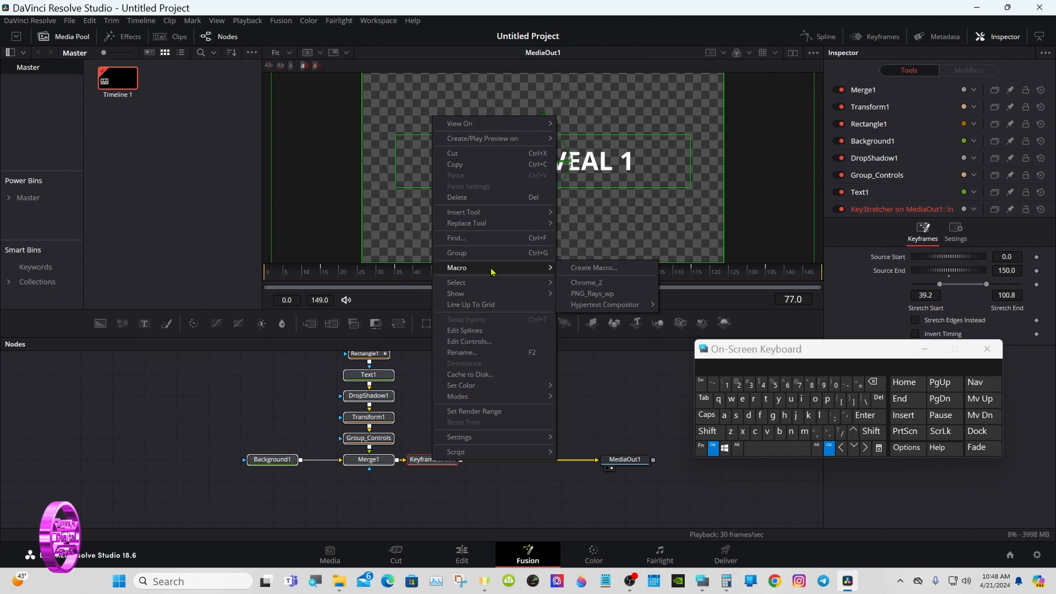
click(604, 267)
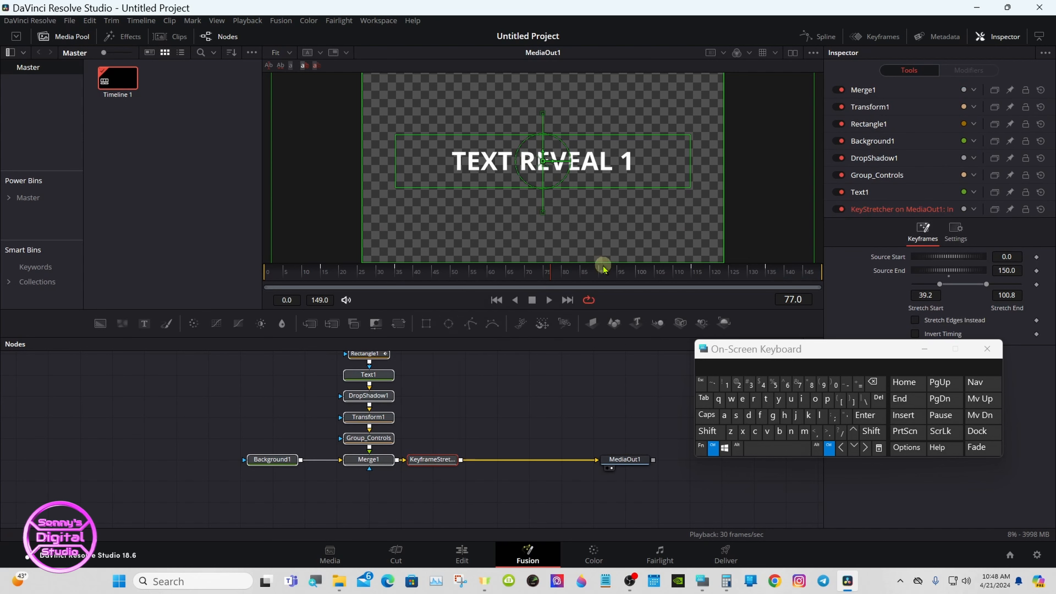
drag(189, 54, 468, 127)
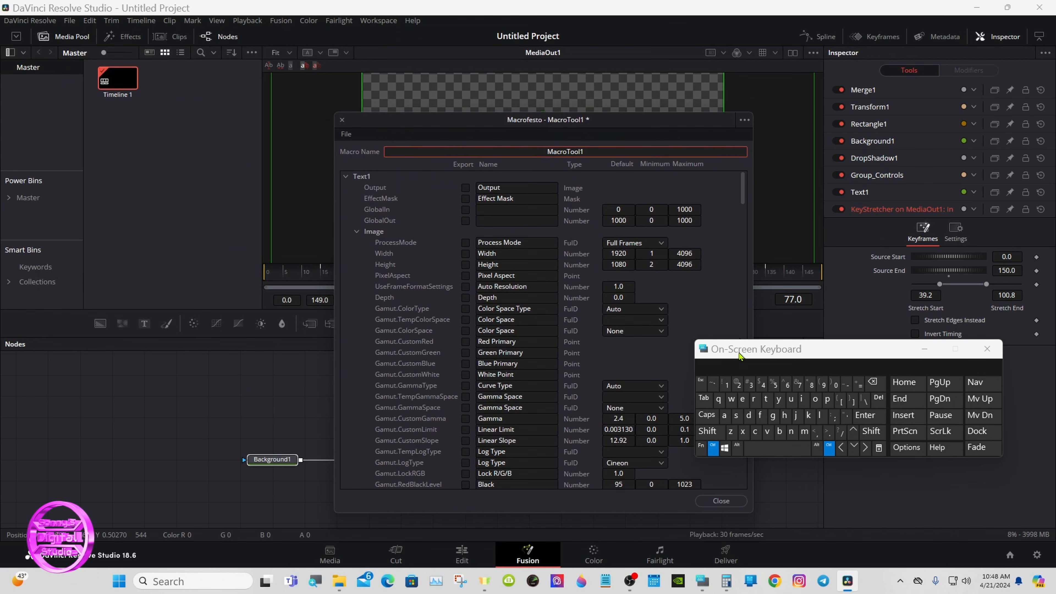
Step: Name the macro "Text Reveal 1"
drag(740, 355, 685, 325)
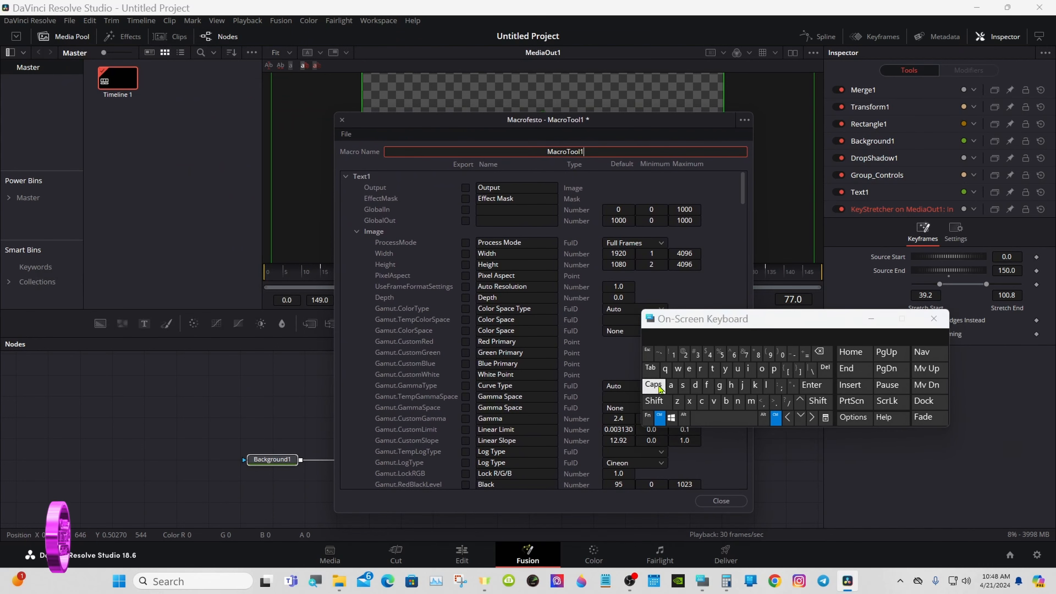
click(660, 418)
click(820, 354)
click(655, 402)
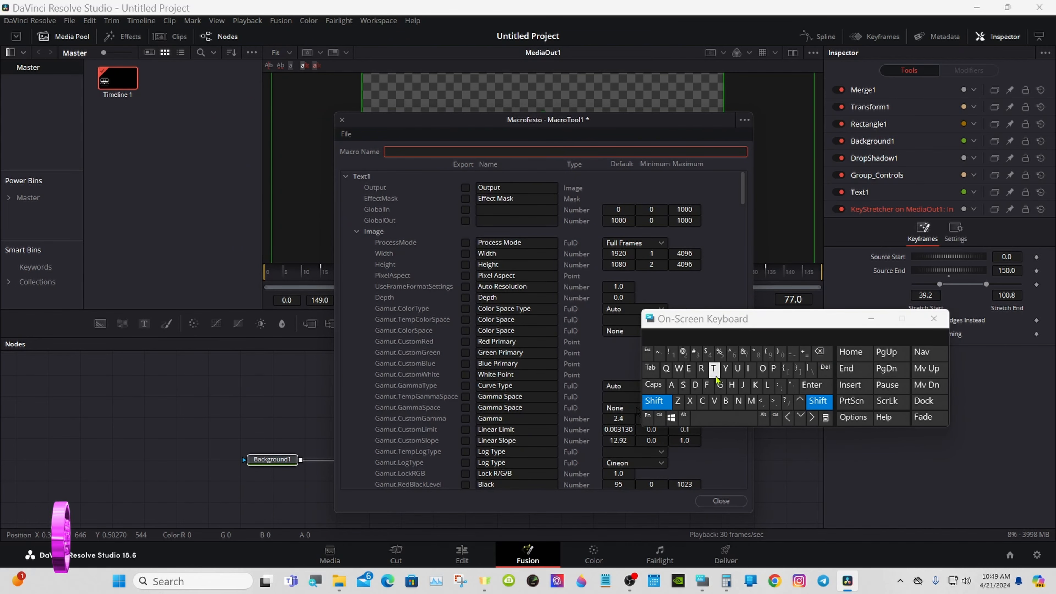
click(713, 370)
click(689, 370)
click(690, 402)
click(658, 337)
click(654, 401)
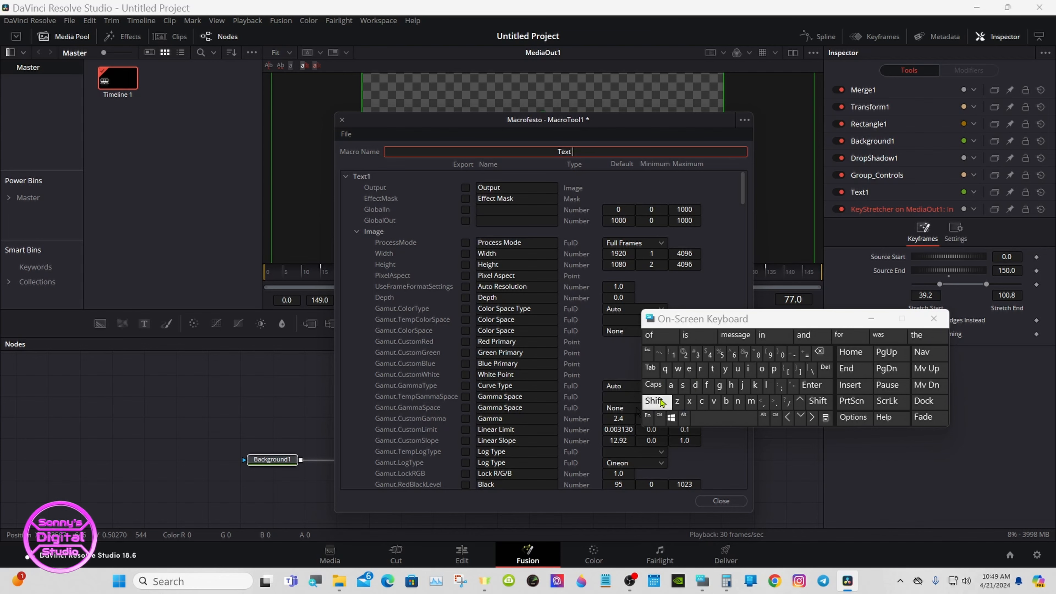
click(700, 368)
click(689, 368)
click(714, 401)
click(689, 368)
click(769, 334)
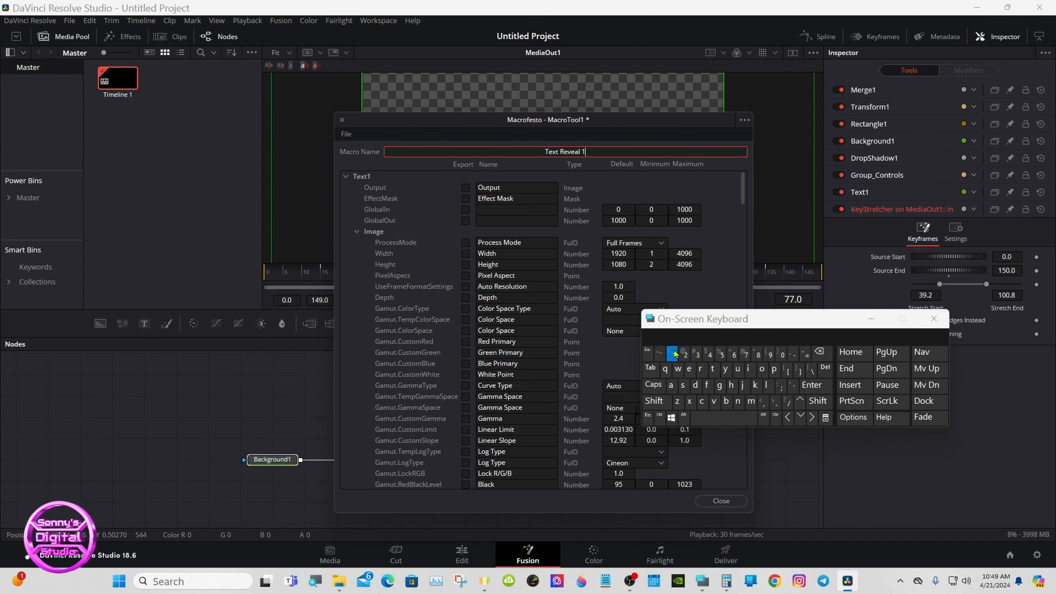
click(673, 354)
click(631, 179)
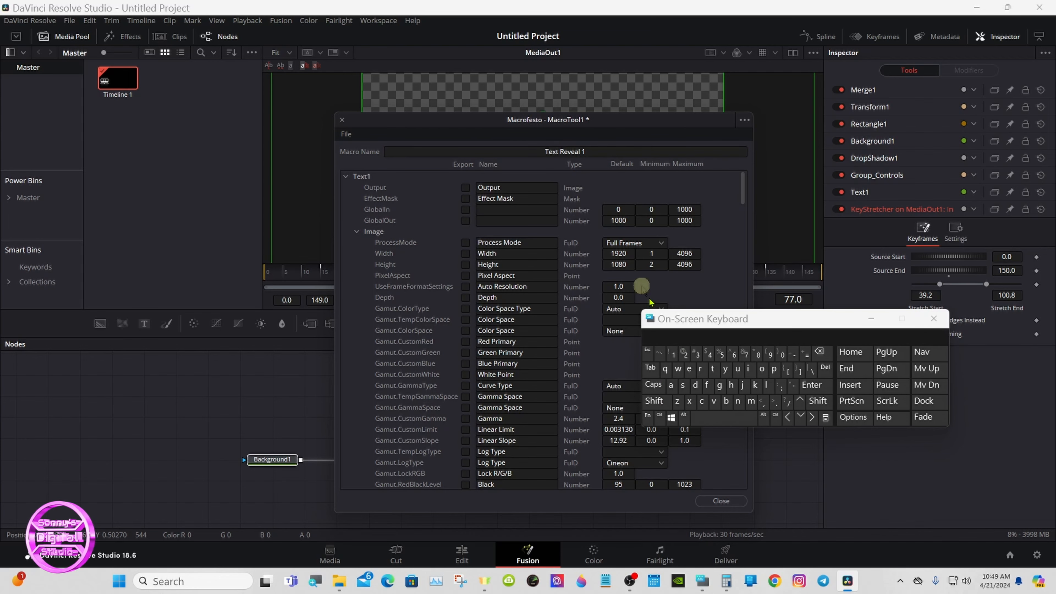
Step: Collapse Text1's Image group and arrange the macro editor and on-screen keyboard beside Text1's settings so its Text parameters can be compared
drag(680, 321, 695, 324)
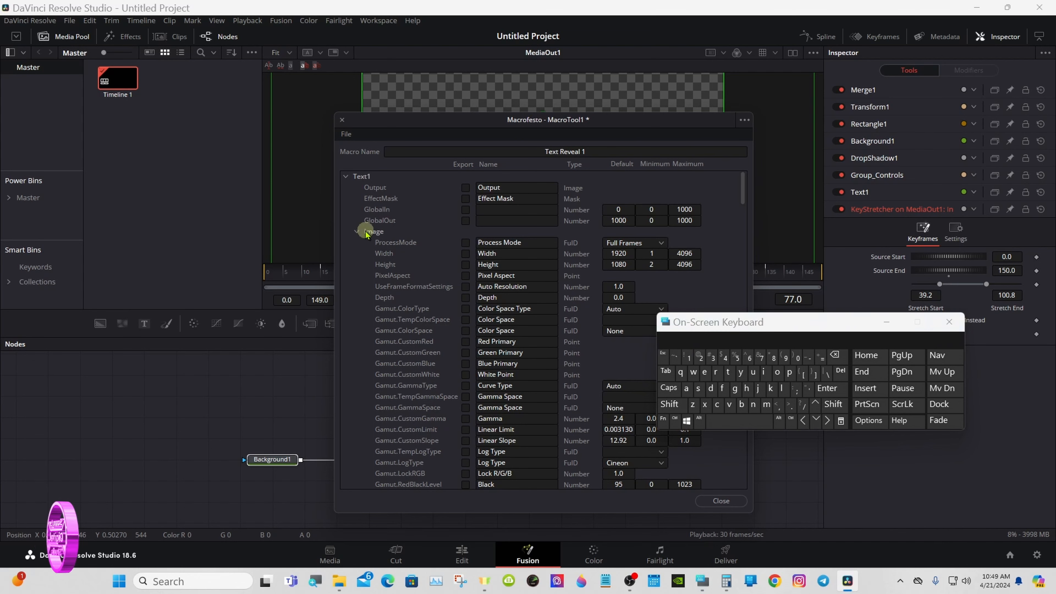
click(358, 232)
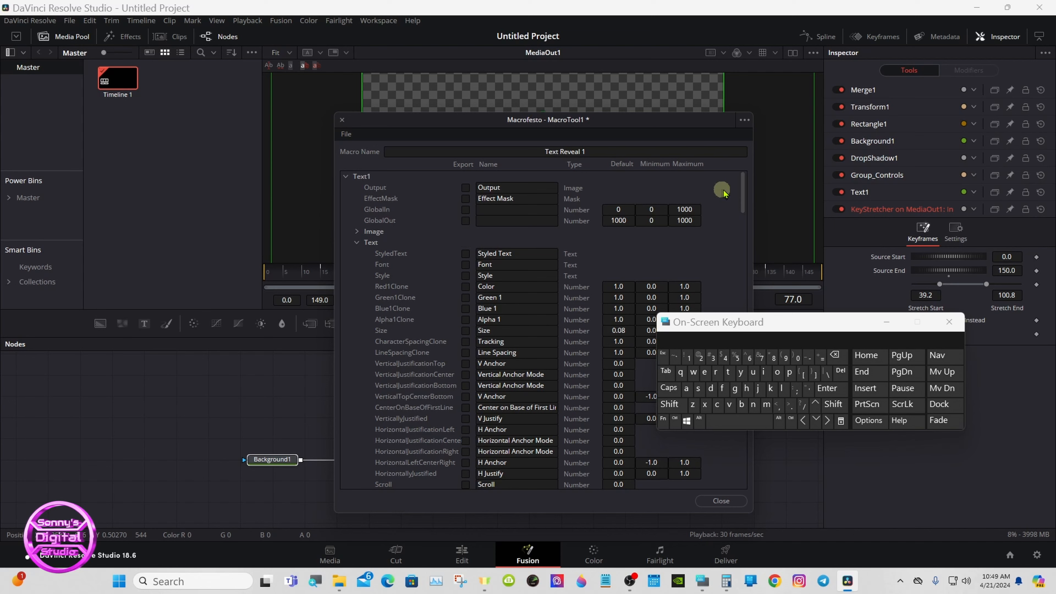
drag(744, 185, 743, 195)
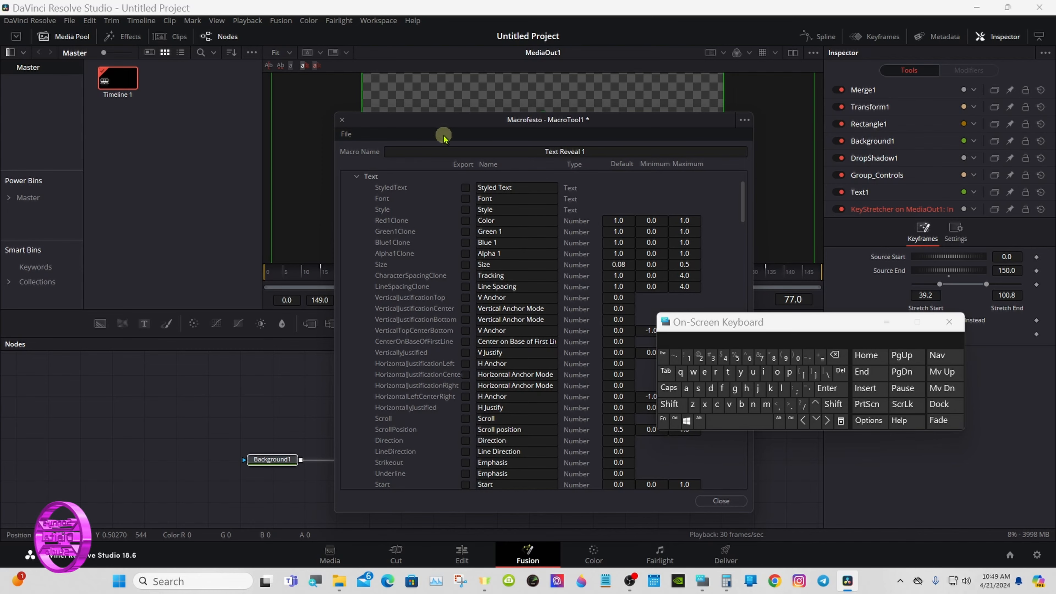
drag(439, 125, 553, 137)
click(383, 375)
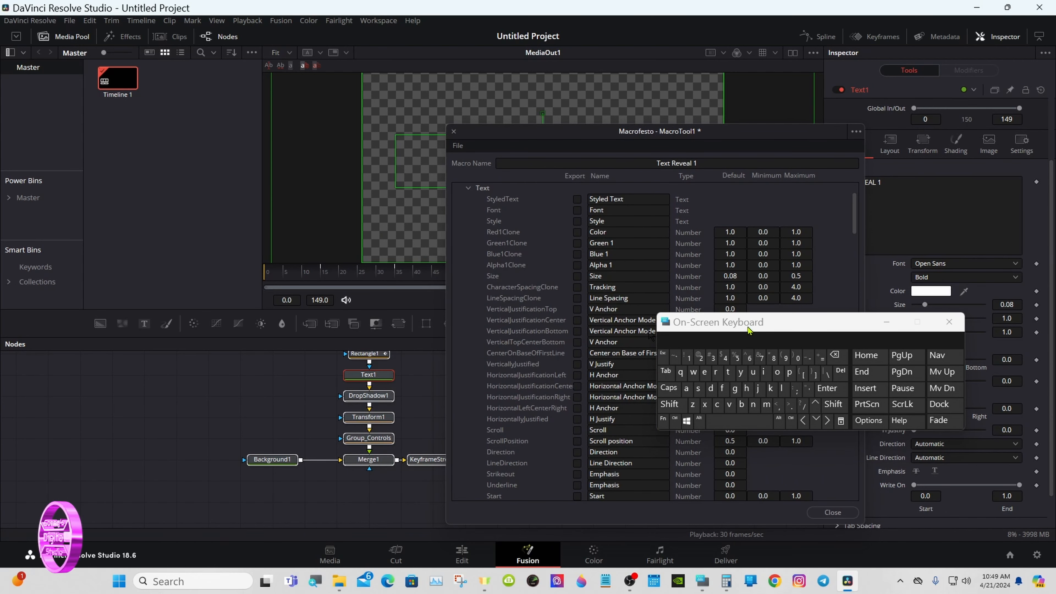
drag(748, 330, 618, 346)
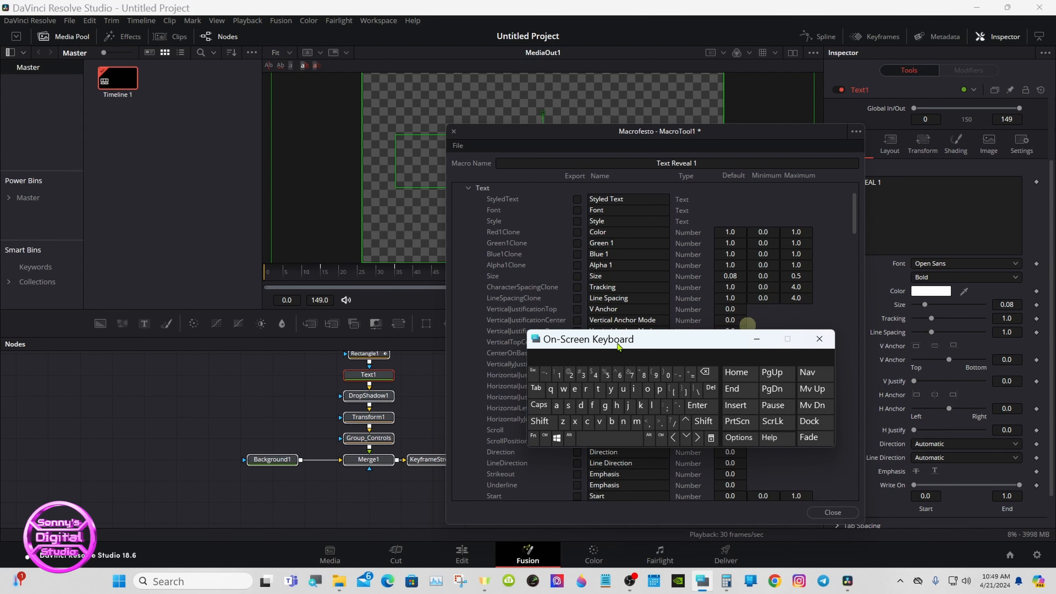
drag(551, 139, 528, 108)
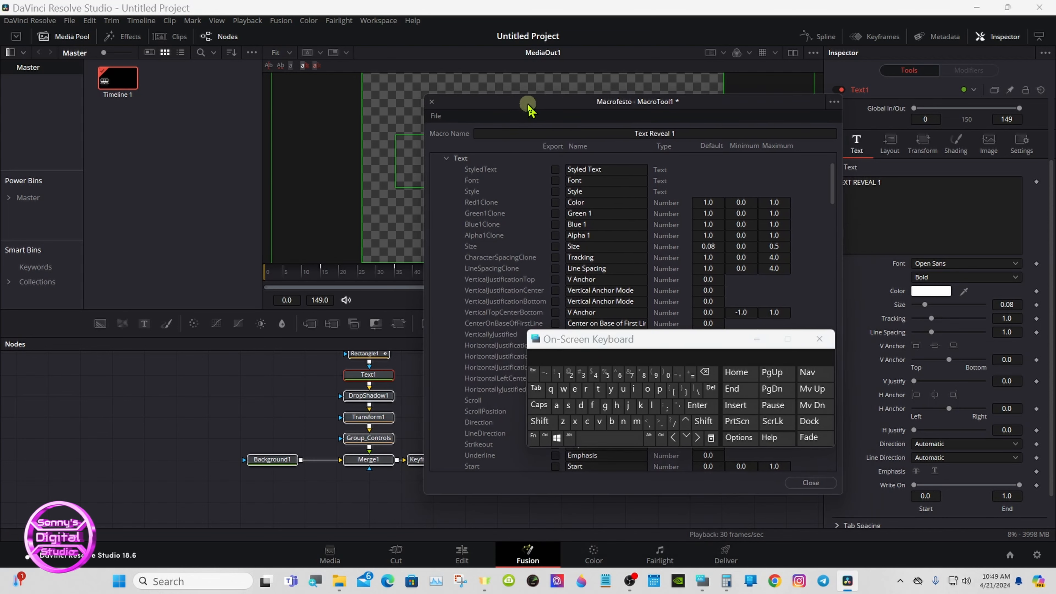
drag(573, 340, 697, 340)
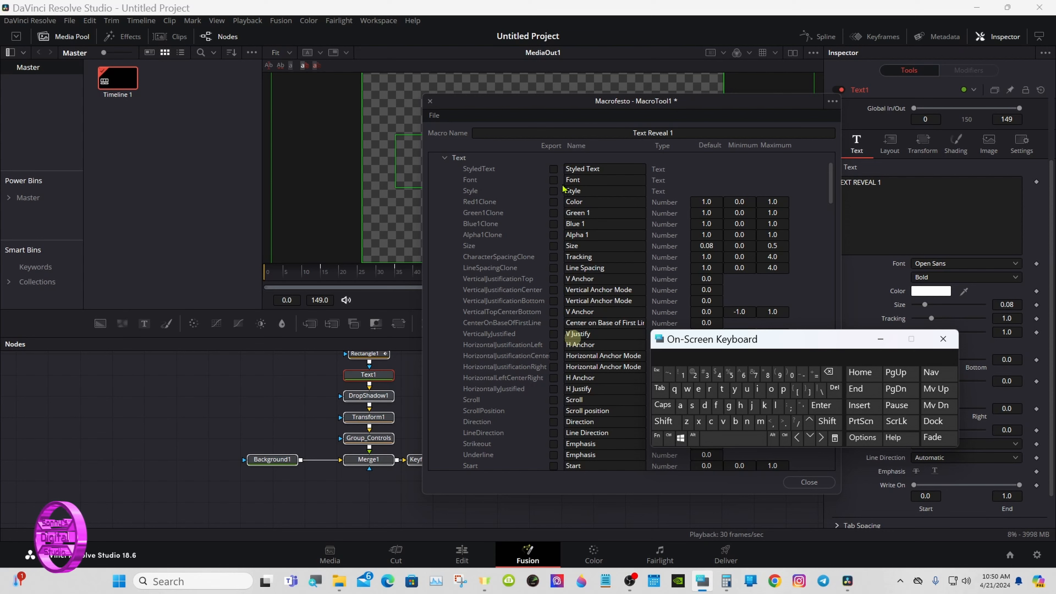
Step: Enable export of Text1's Styled Text, Font, Style, all four color channels, Size, Tracking and Line Spacing parameters
click(554, 170)
click(553, 181)
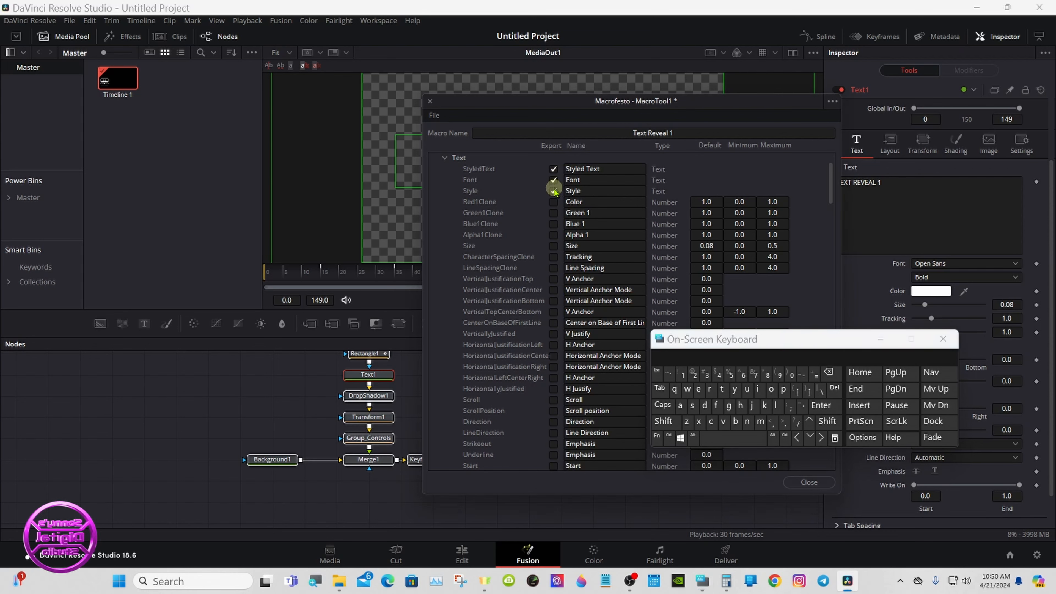
click(553, 191)
click(553, 202)
click(554, 213)
click(554, 224)
click(553, 235)
click(554, 246)
click(554, 257)
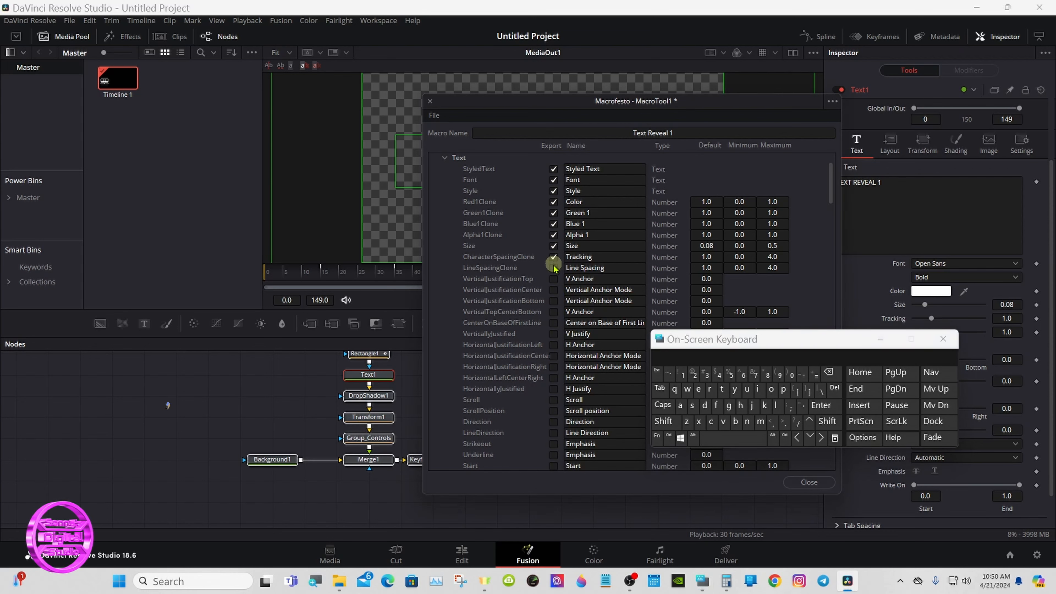
click(554, 268)
Step: Enable export of all of Text1's vertical anchor parameters, Center on Base of First Line and V Justify
click(553, 279)
click(553, 290)
click(553, 301)
click(554, 311)
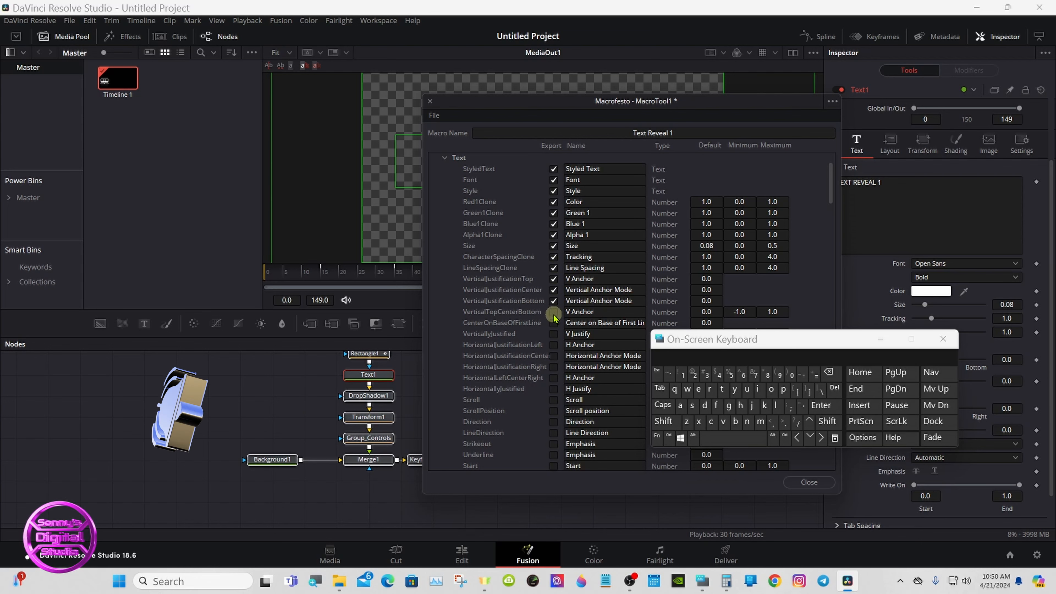
click(553, 323)
click(554, 334)
Step: Enable export of all of Text1's horizontal anchor parameters and H Justify, plus the Strikeout and Underline emphasis parameters
click(554, 345)
click(554, 356)
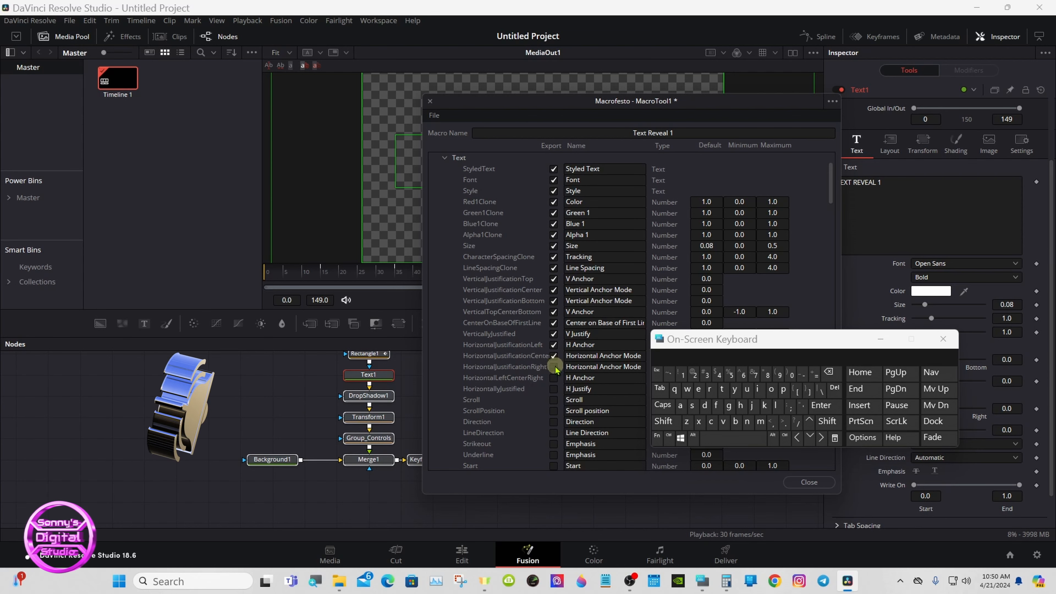
click(554, 367)
click(554, 378)
click(554, 389)
click(553, 443)
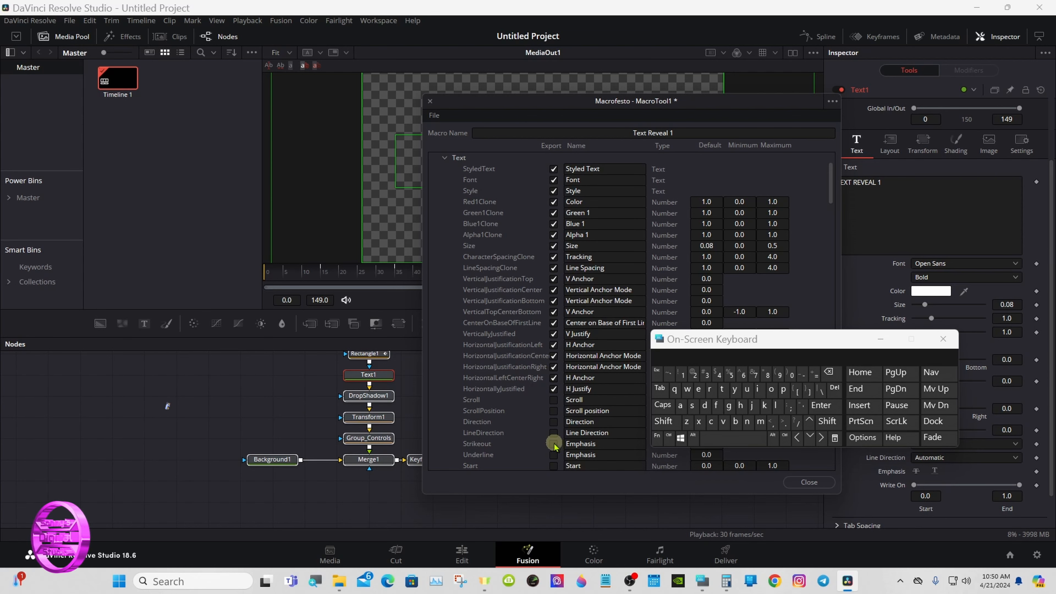
click(553, 454)
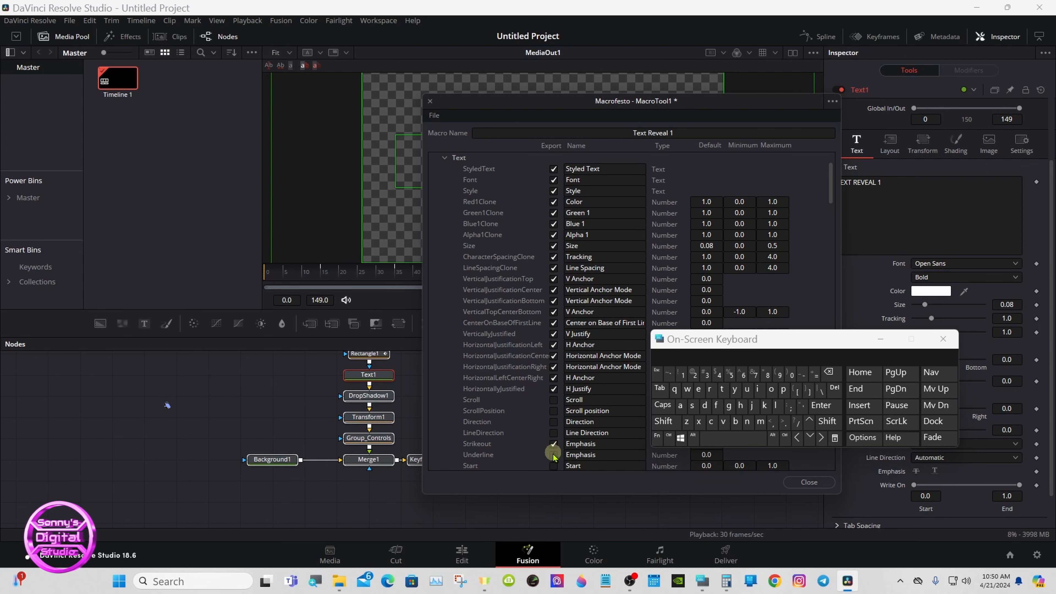
Step: Collapse Text1's Text, Layout, Transform and Shading groups, followed by the whole Text1 entry
click(445, 158)
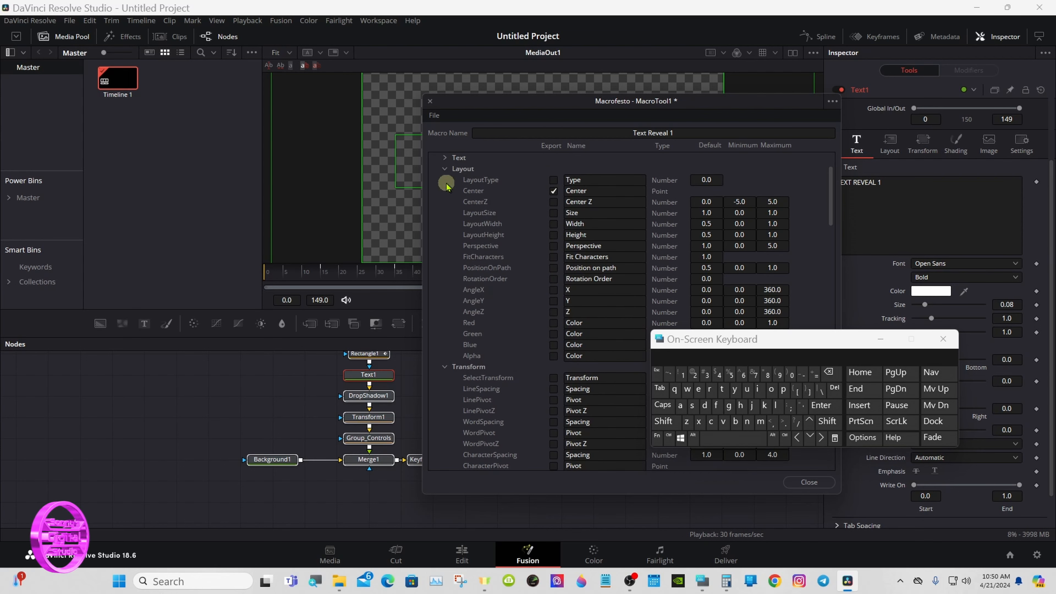
click(445, 169)
click(444, 180)
click(444, 191)
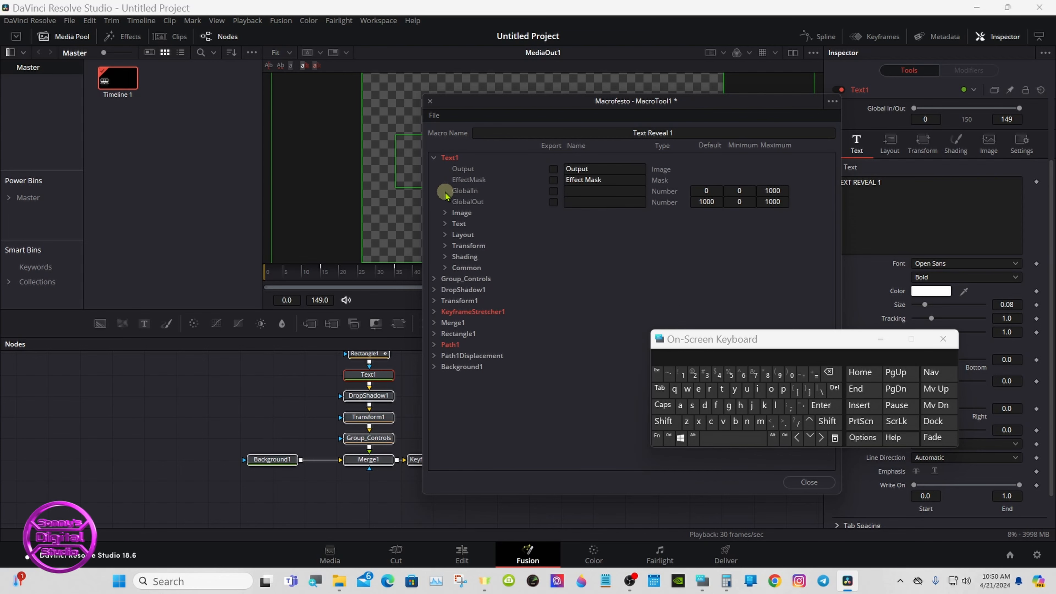
click(434, 158)
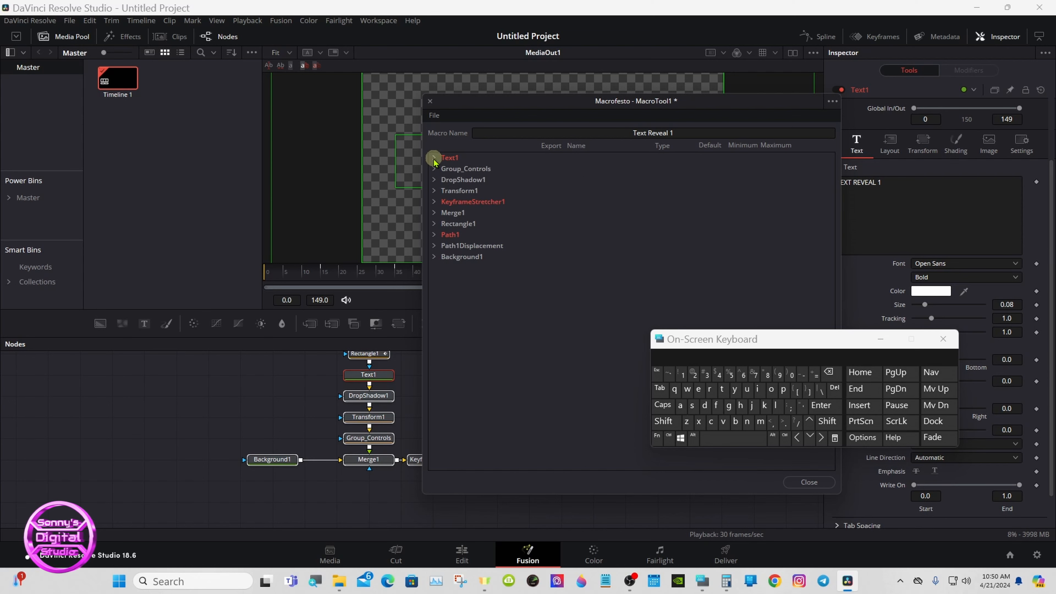
Step: Export the Center parameter of Group_Controls and rename it "Group Controls"
click(434, 169)
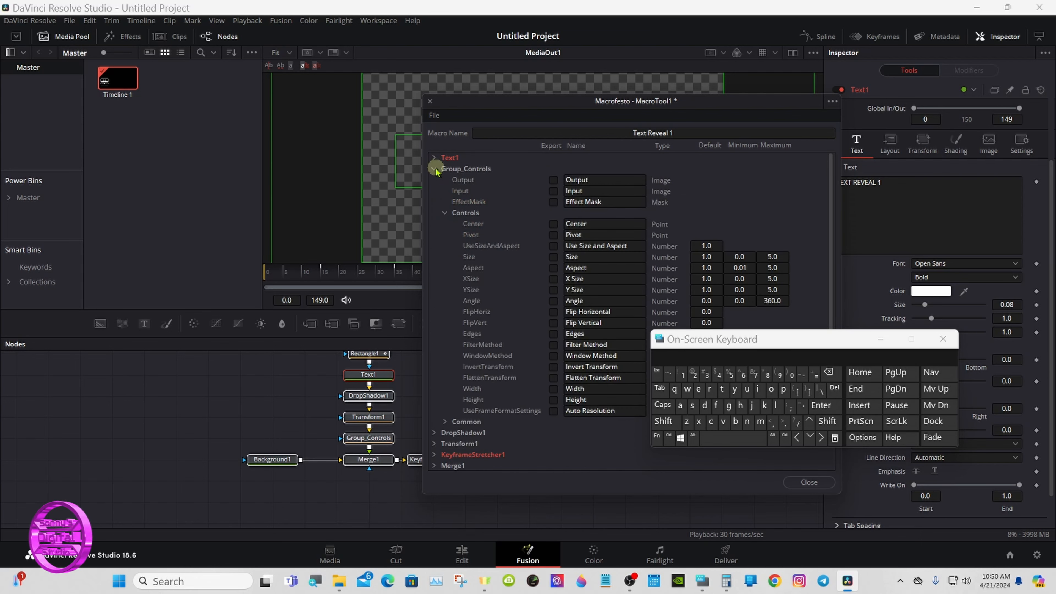
click(554, 224)
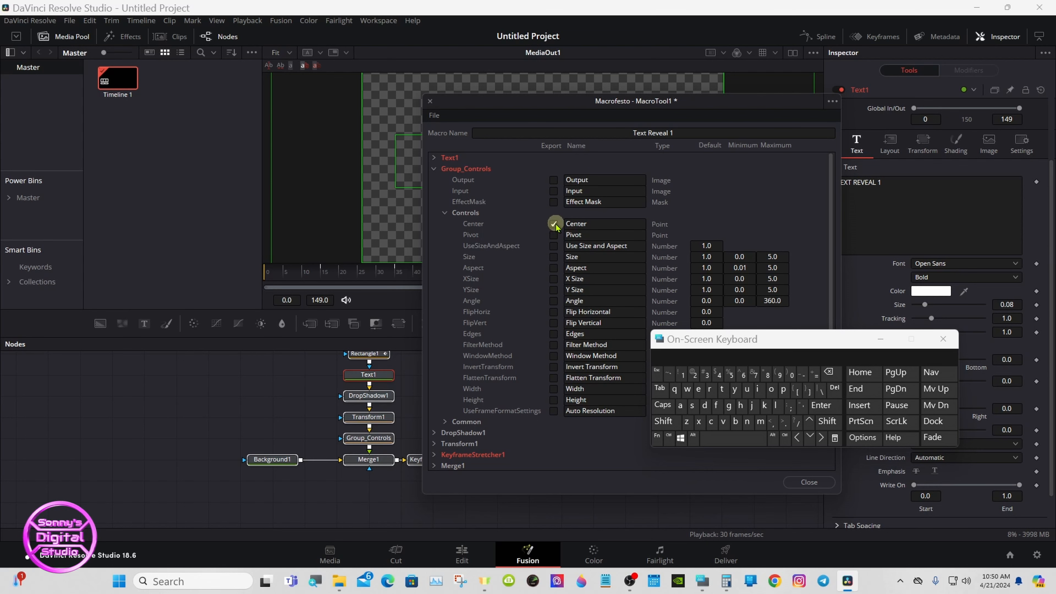
click(582, 223)
click(829, 374)
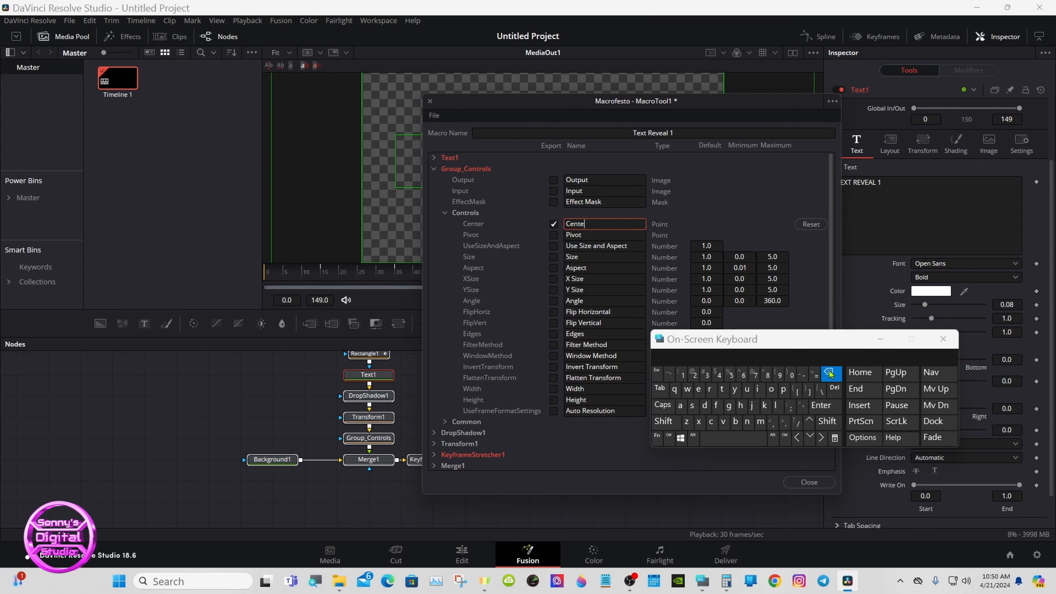
click(829, 373)
click(829, 374)
click(829, 373)
click(830, 373)
click(830, 374)
click(663, 421)
click(728, 405)
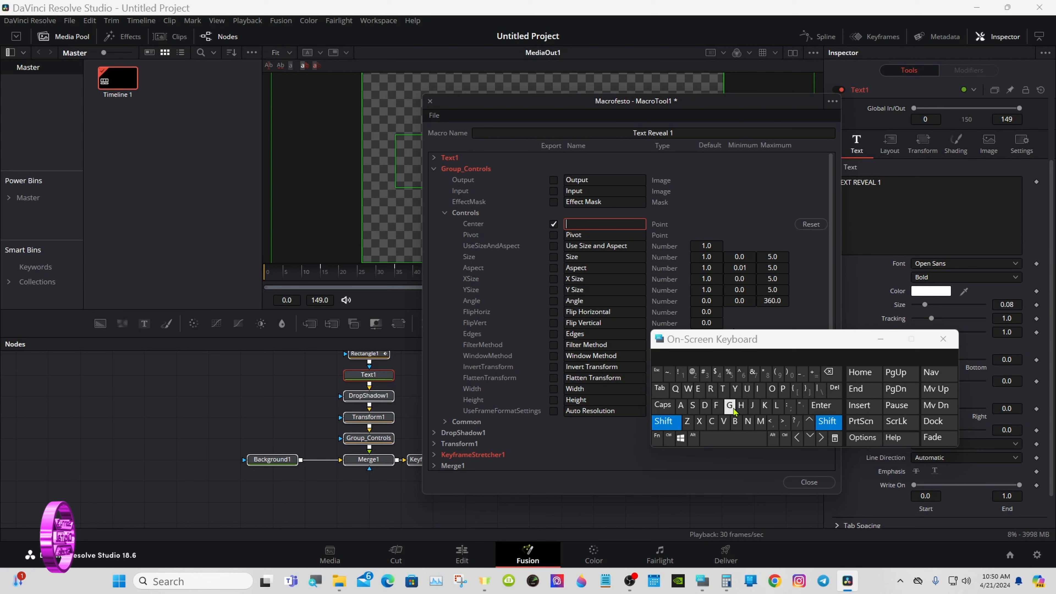
click(710, 389)
click(703, 354)
click(663, 421)
click(711, 421)
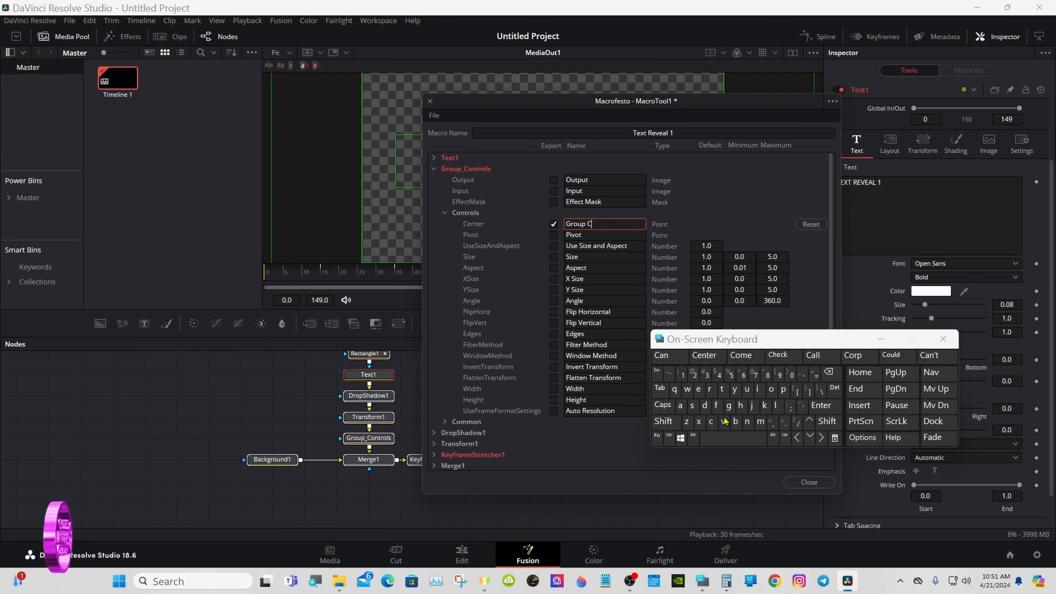
click(771, 390)
click(747, 421)
click(722, 389)
click(710, 389)
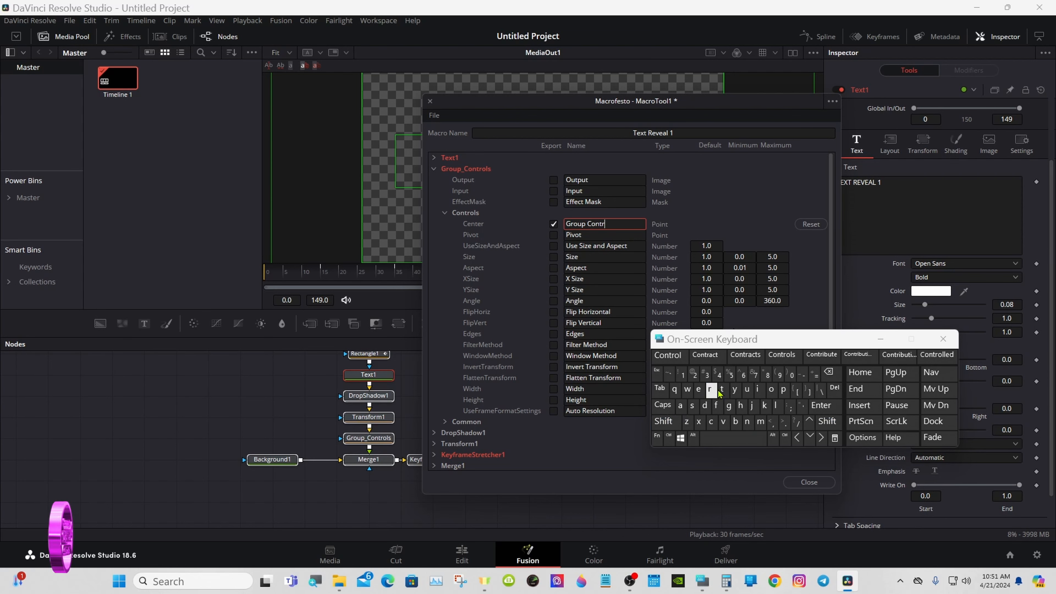
click(781, 355)
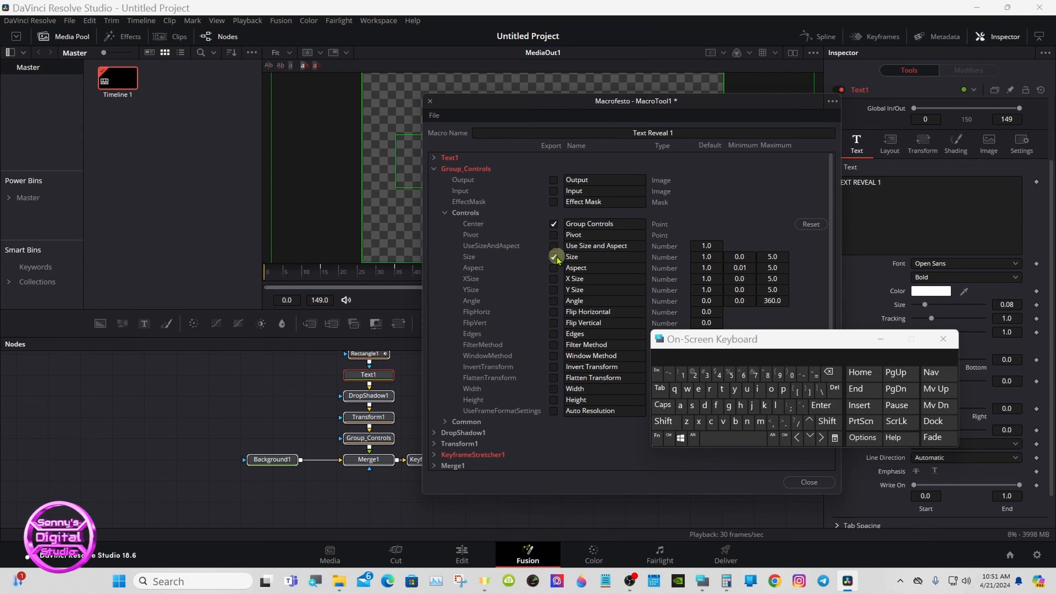
Step: Export the Size parameter of Group_Controls and rename it "Group Size"
click(567, 256)
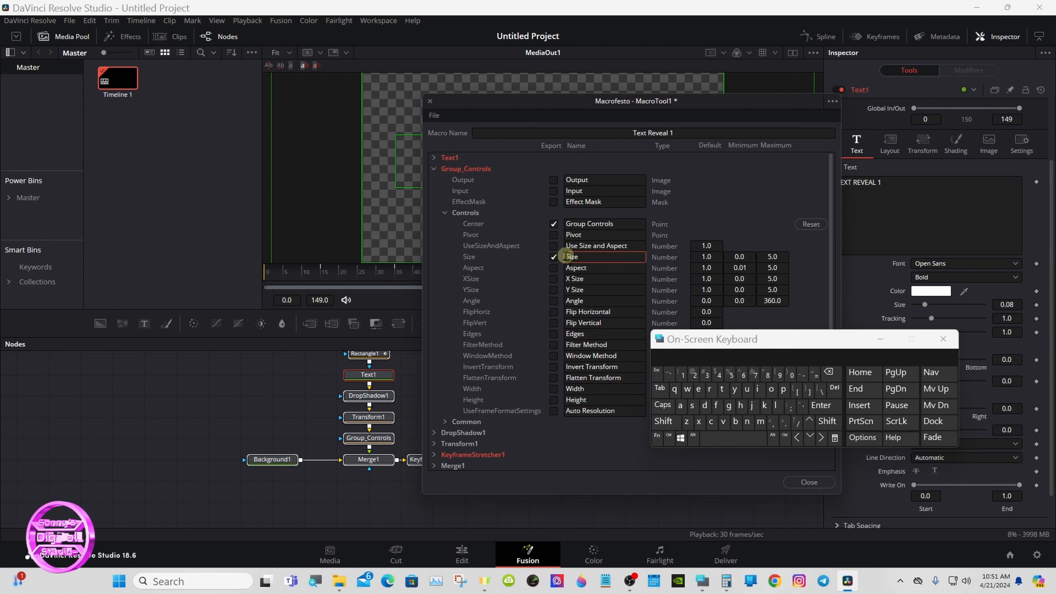
click(663, 421)
click(729, 404)
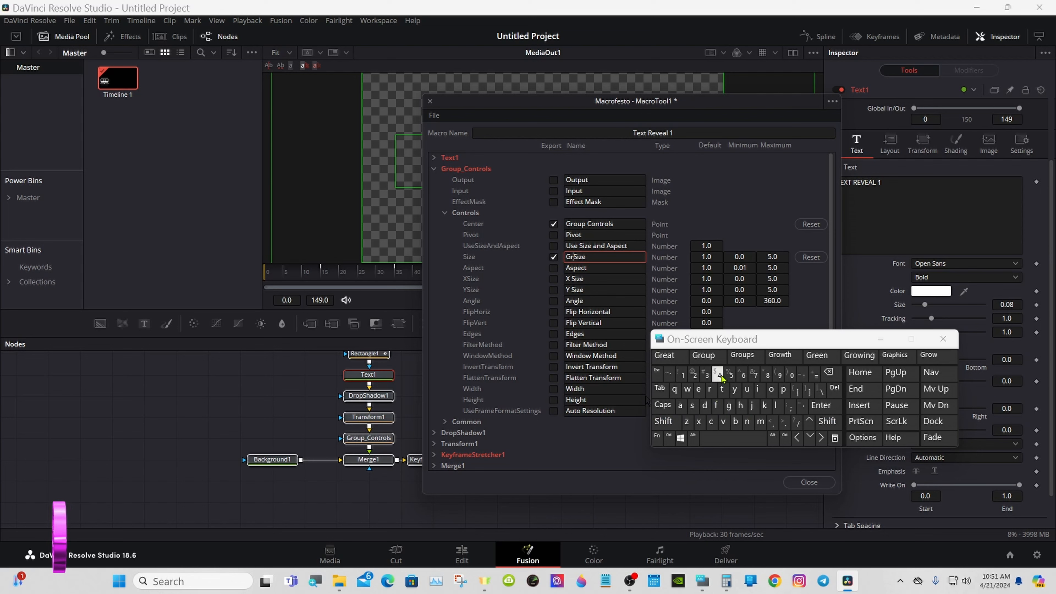
click(707, 354)
click(617, 154)
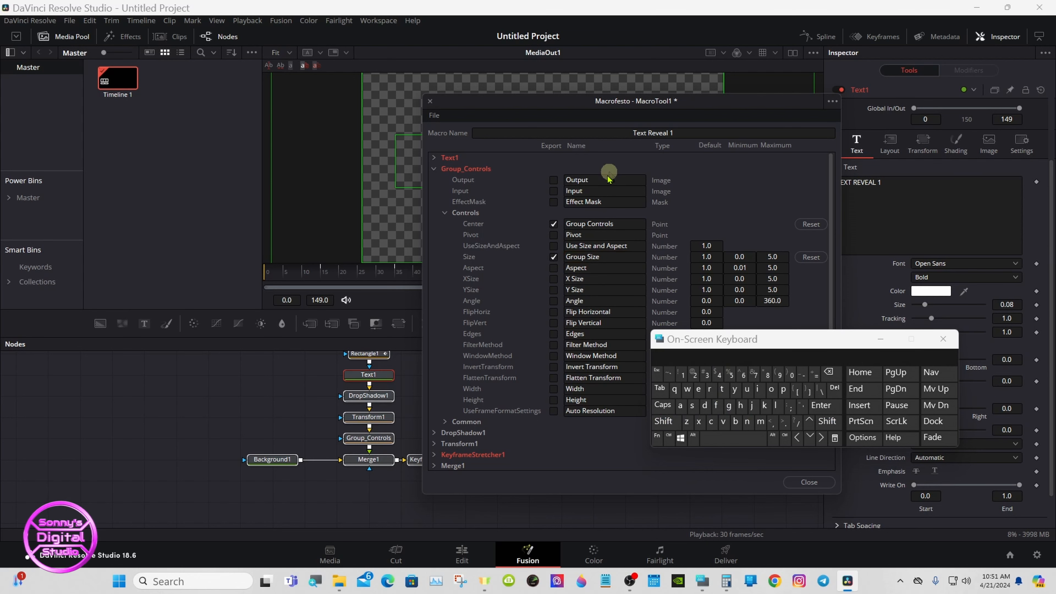
Step: Enable export of the Angle parameter of Group_Controls
click(553, 300)
click(570, 301)
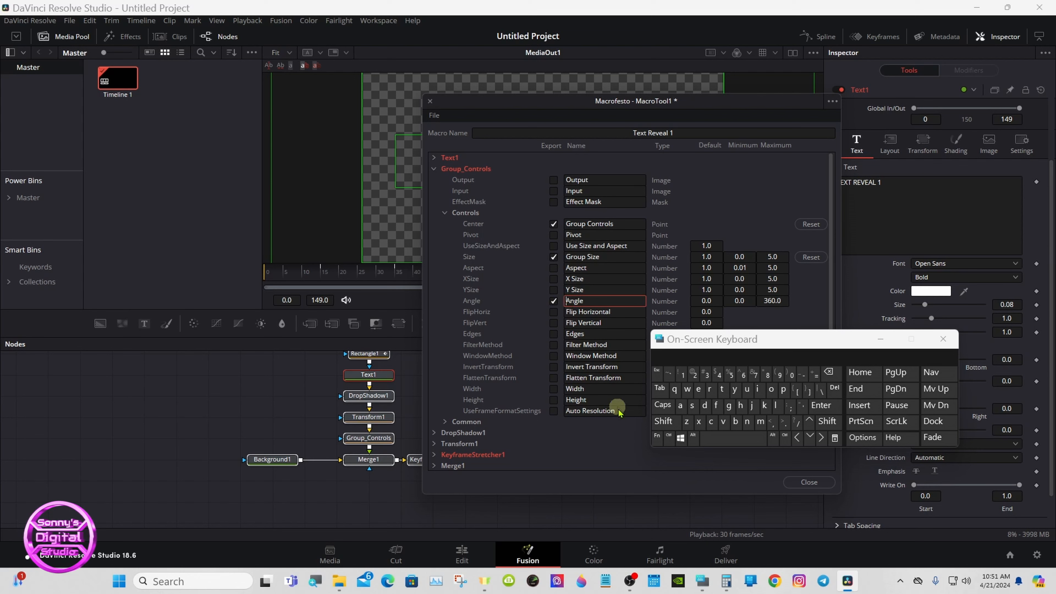
click(663, 421)
click(712, 422)
click(709, 388)
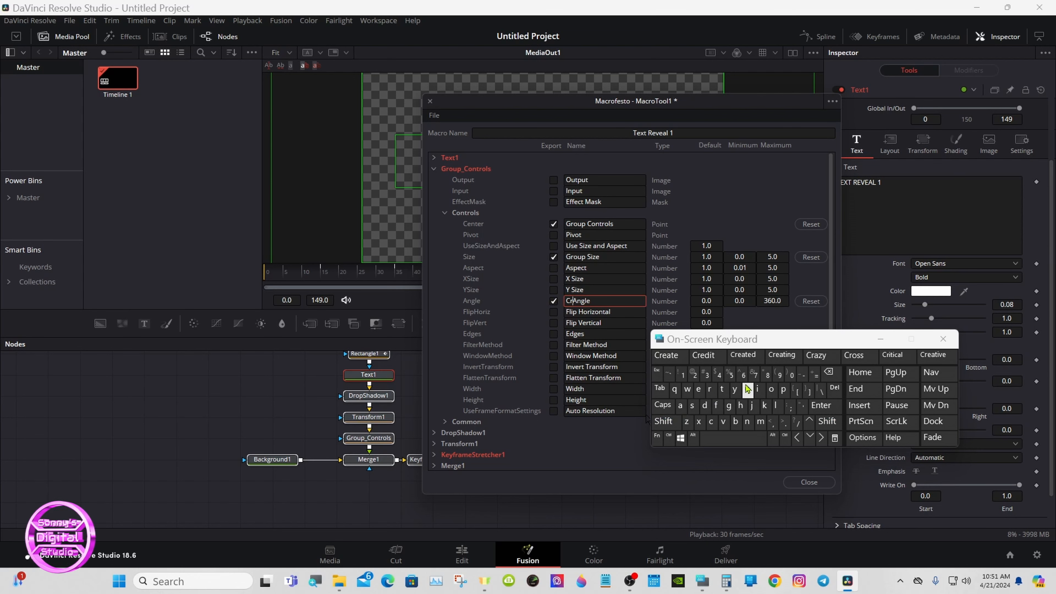
click(771, 389)
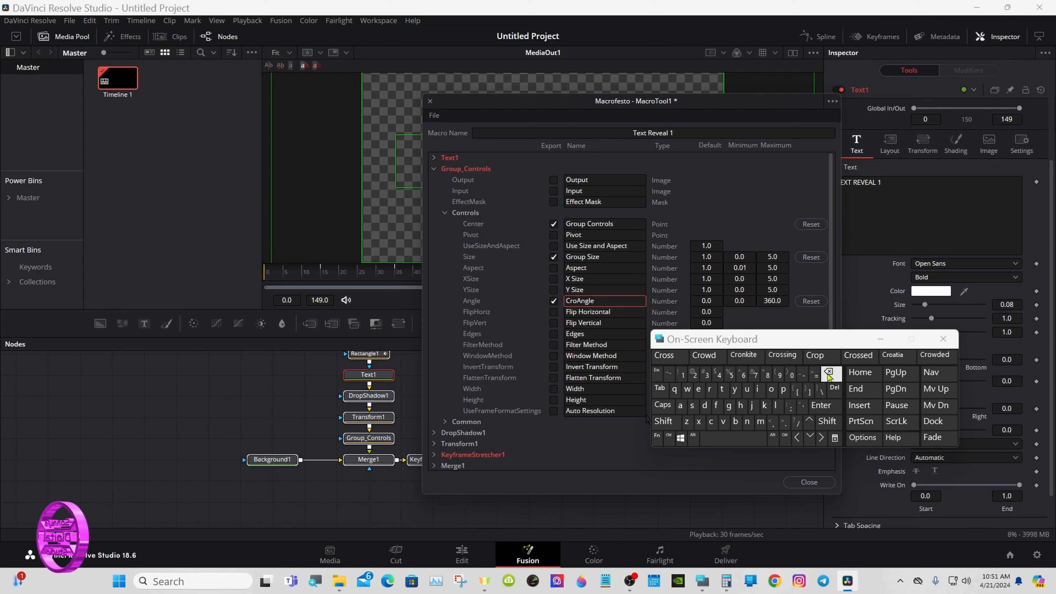
click(748, 389)
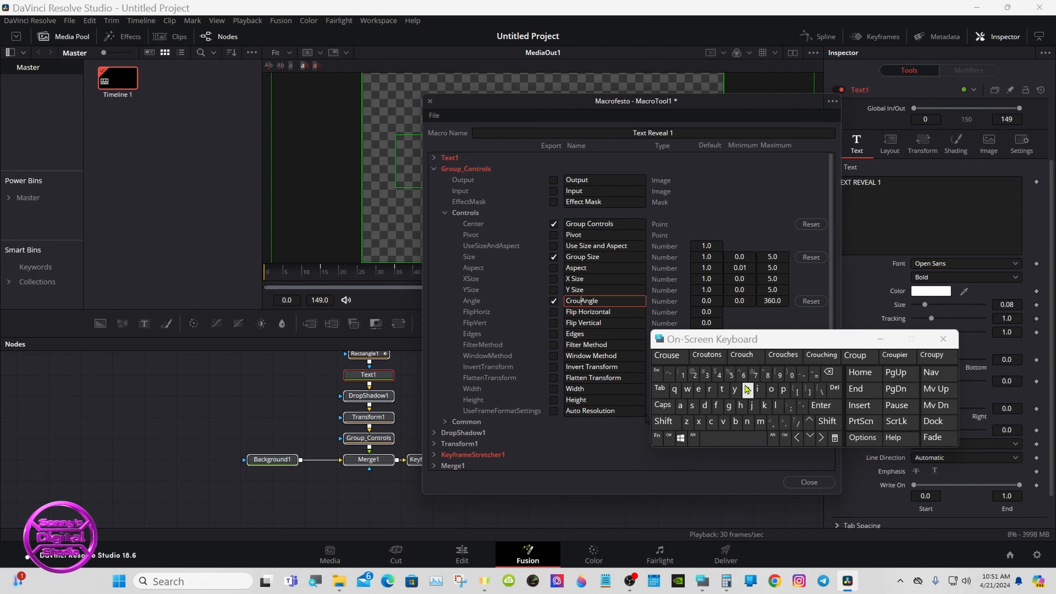
click(828, 372)
click(828, 373)
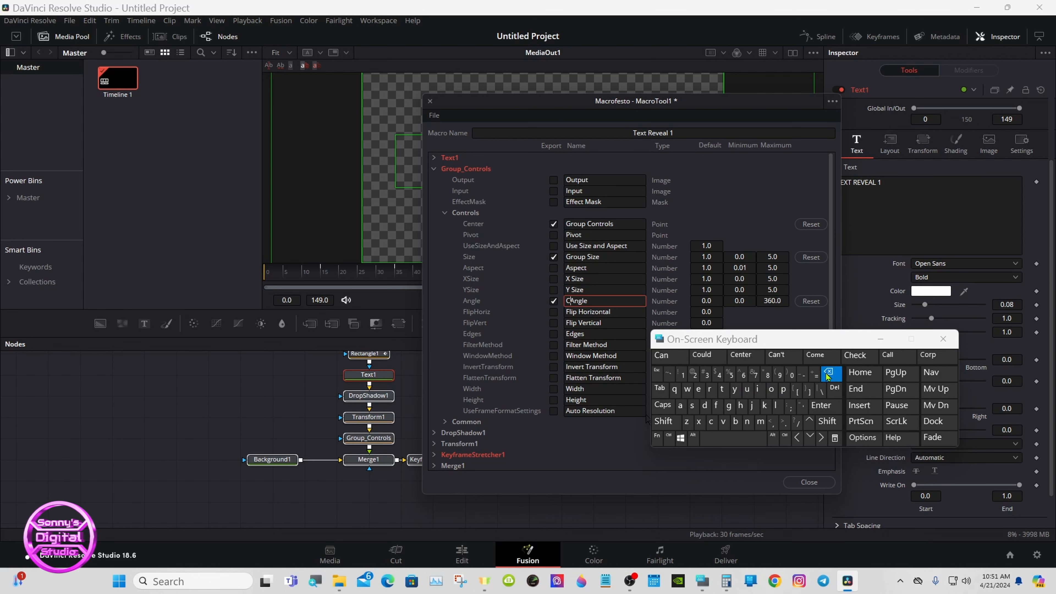
click(828, 372)
click(828, 372)
Step: Rename the exported Angle parameter of Group_Controls as "Group Angle"
click(665, 421)
click(729, 406)
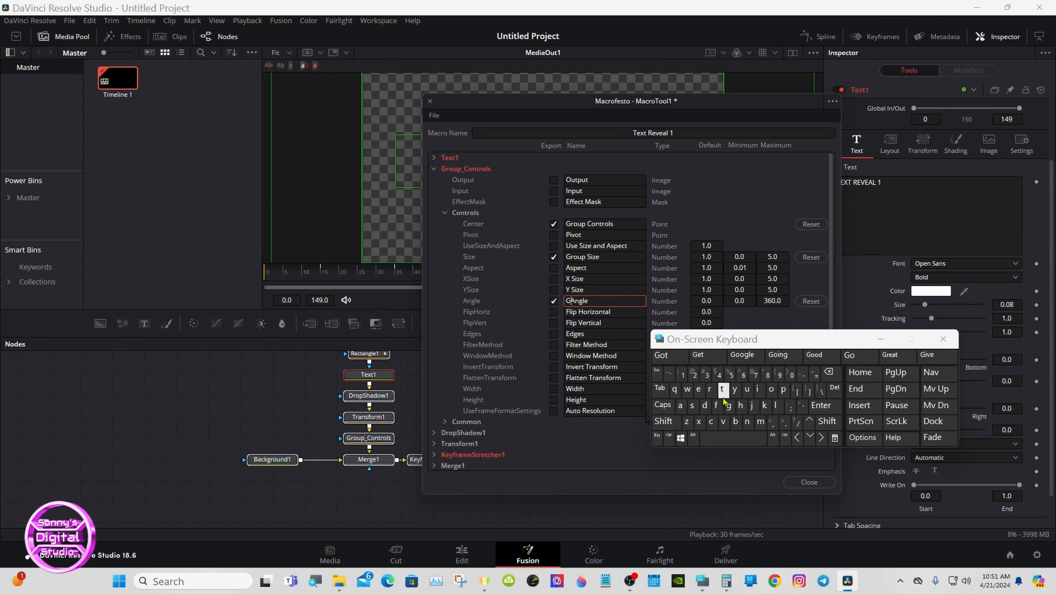
click(709, 389)
click(707, 356)
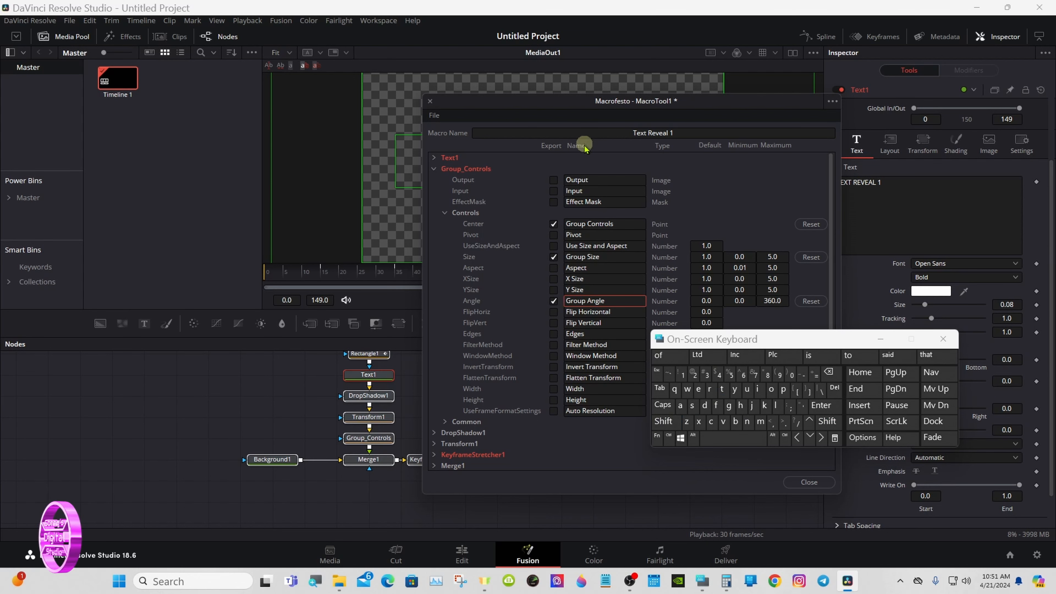
Step: Collapse the Group_Controls parameters and expand those of DropShadow1
click(444, 212)
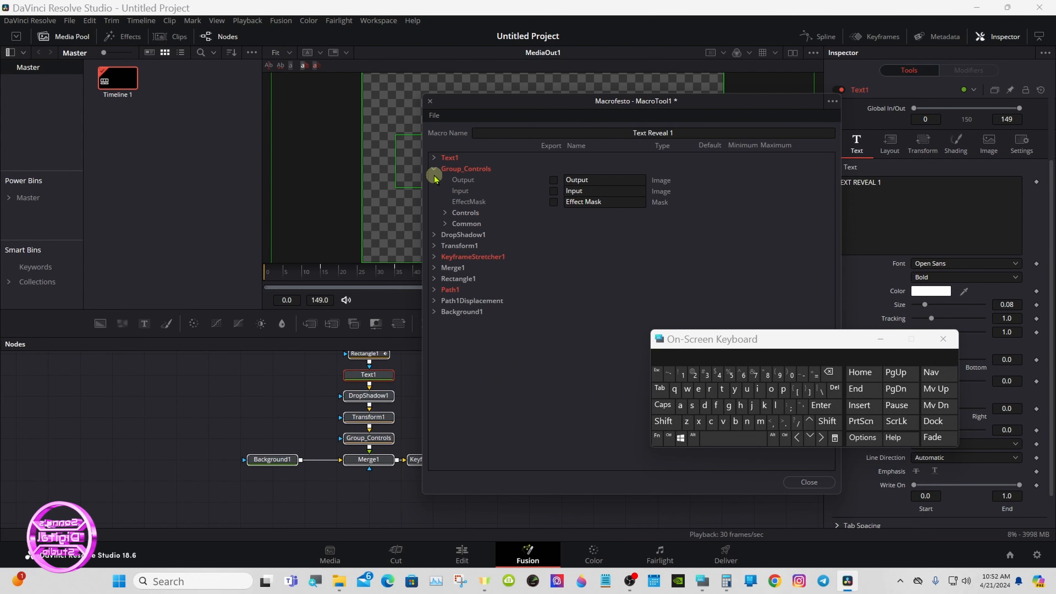
click(433, 168)
click(435, 179)
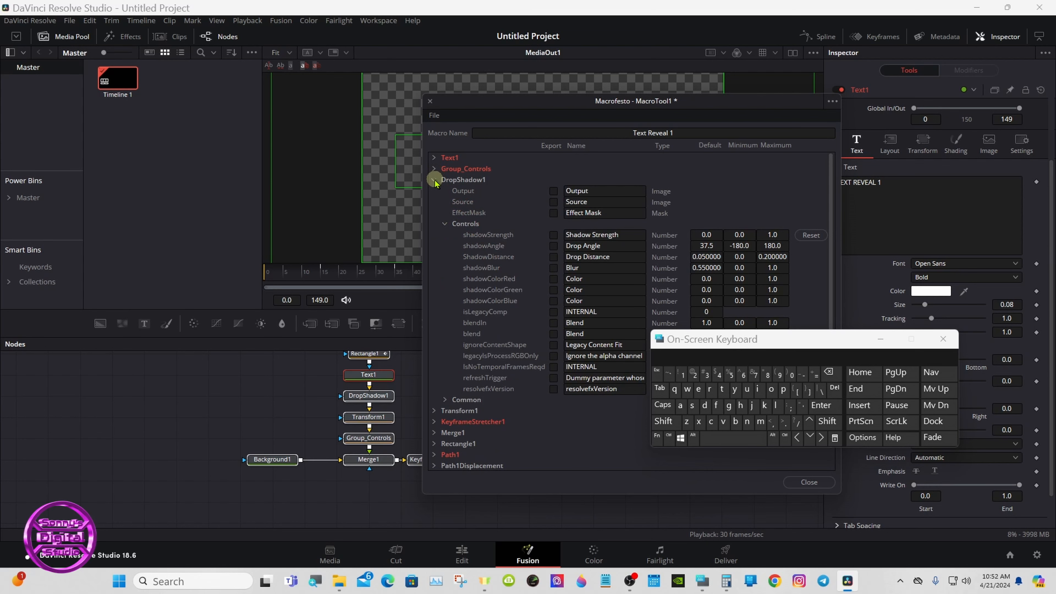
Step: Export the shadow strength, drop angle, drop distance and blur parameters of DropShadow1, and collapse its parameter list
click(552, 235)
click(553, 246)
click(553, 256)
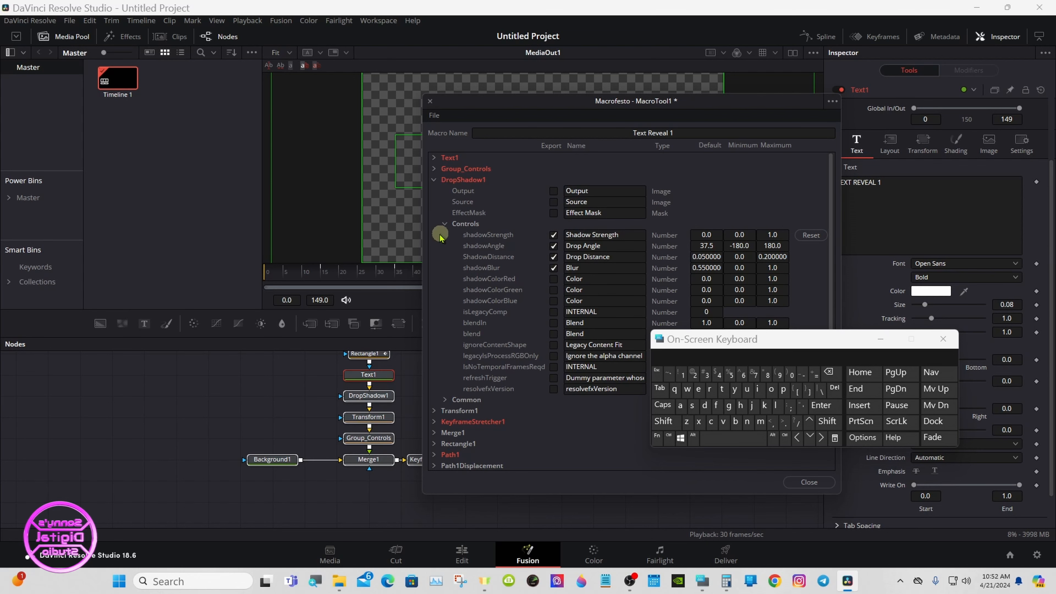
click(444, 225)
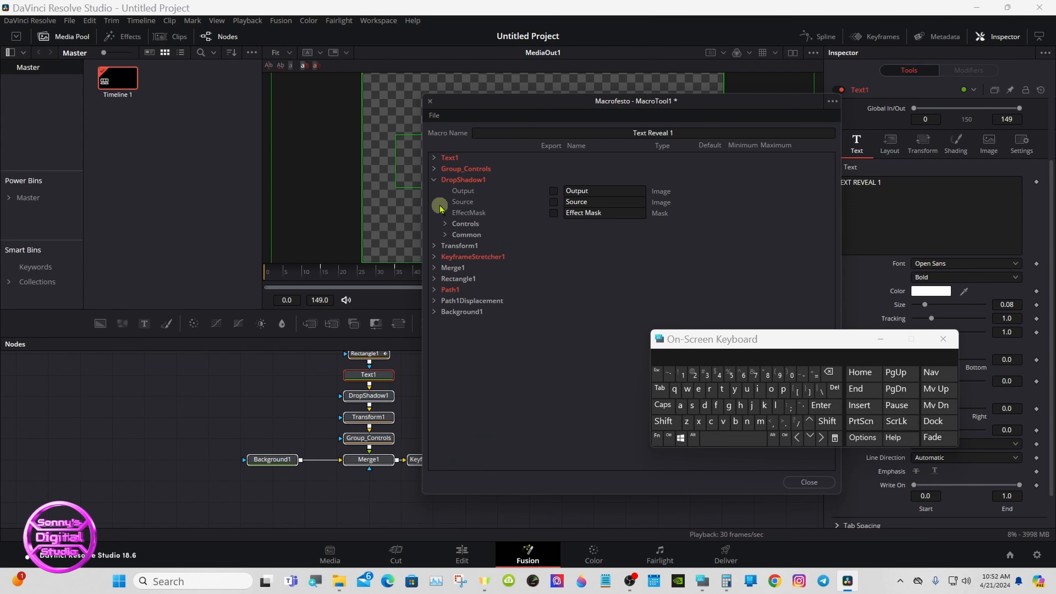
click(435, 181)
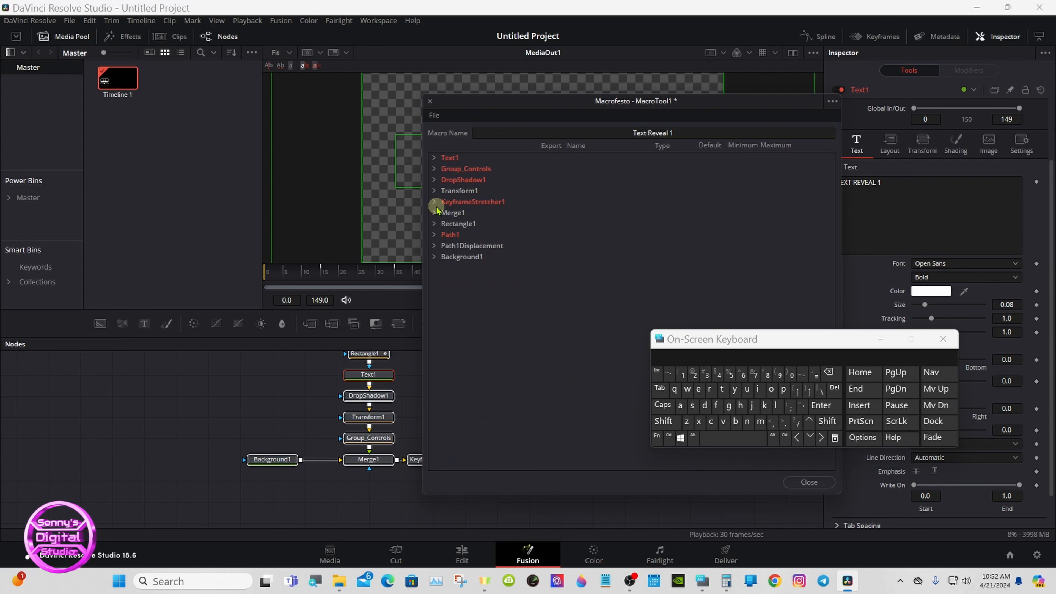
Step: Save the macro as a group in the Fusion Templates > Edit > Titles > Sonny's Titles folder
click(434, 115)
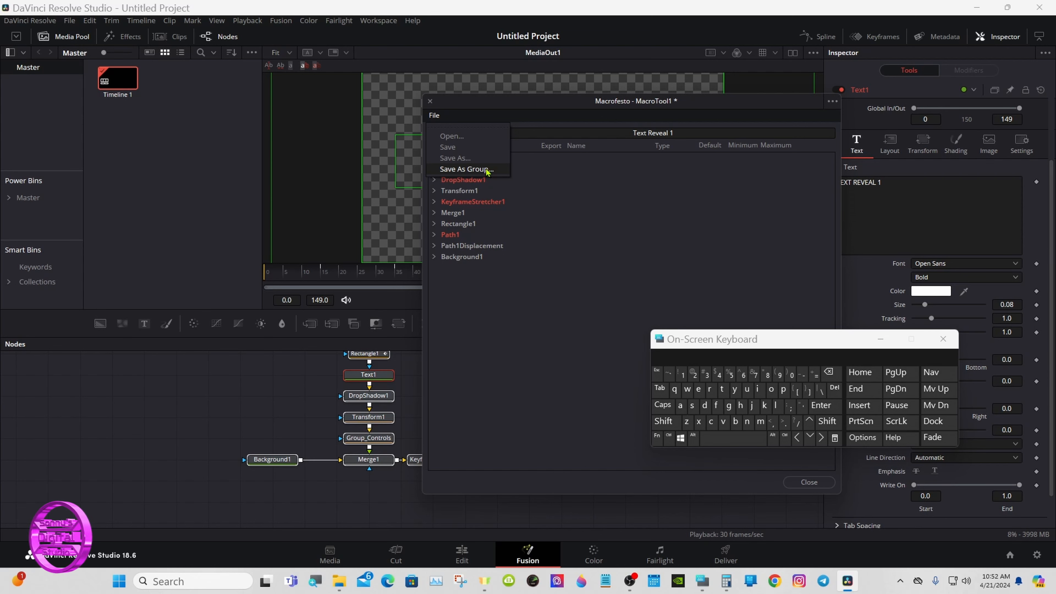
click(465, 169)
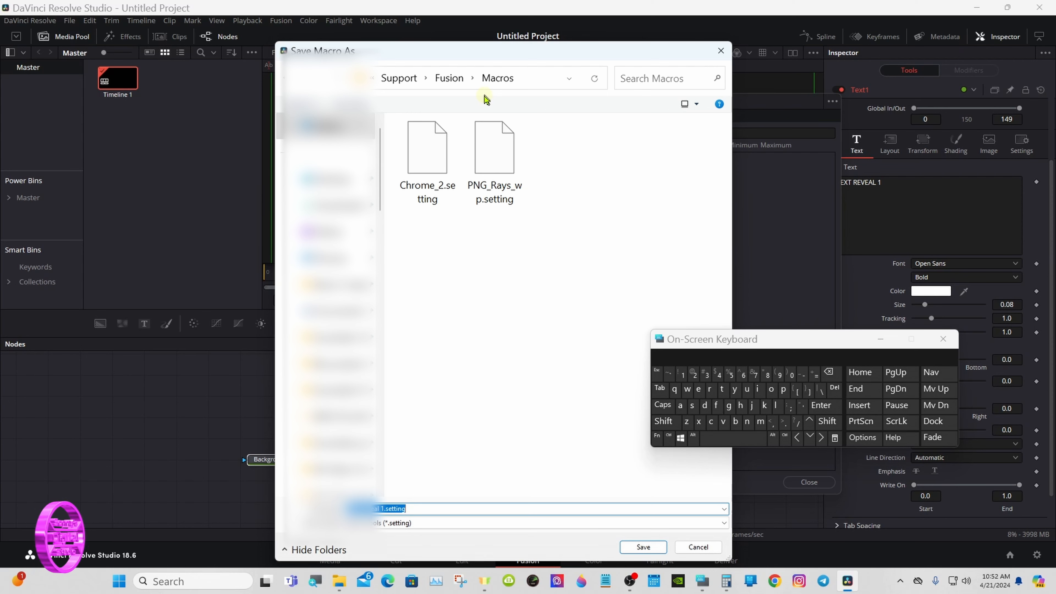
click(458, 78)
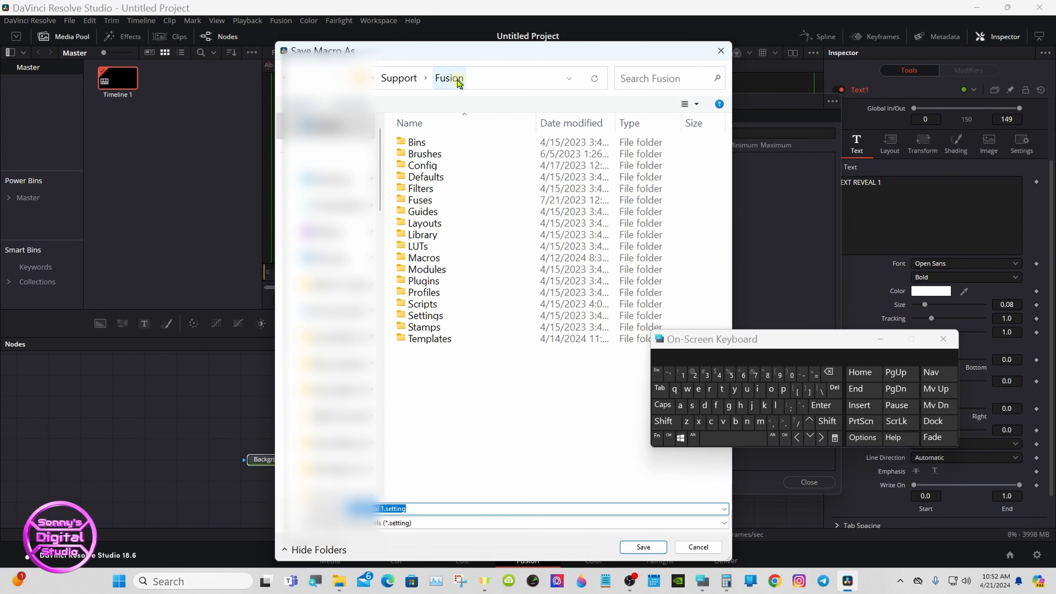
double_click(502, 341)
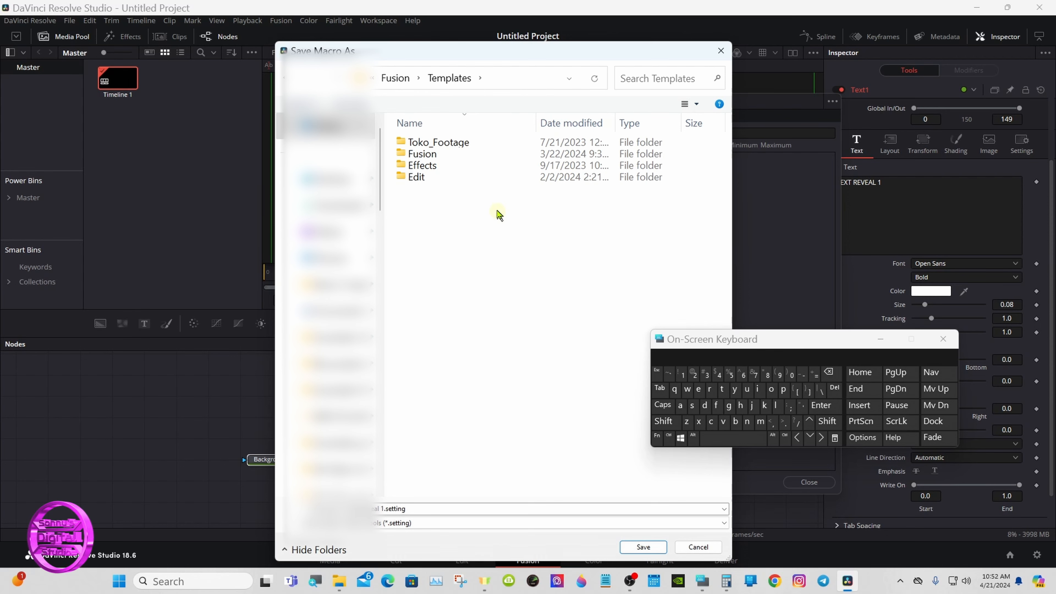
double_click(495, 176)
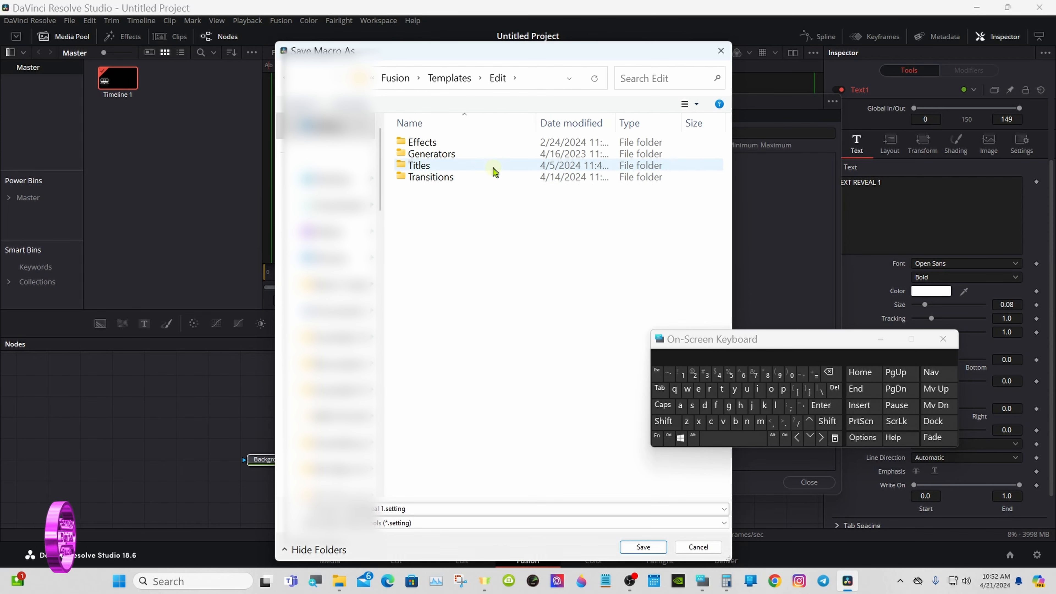
click(494, 169)
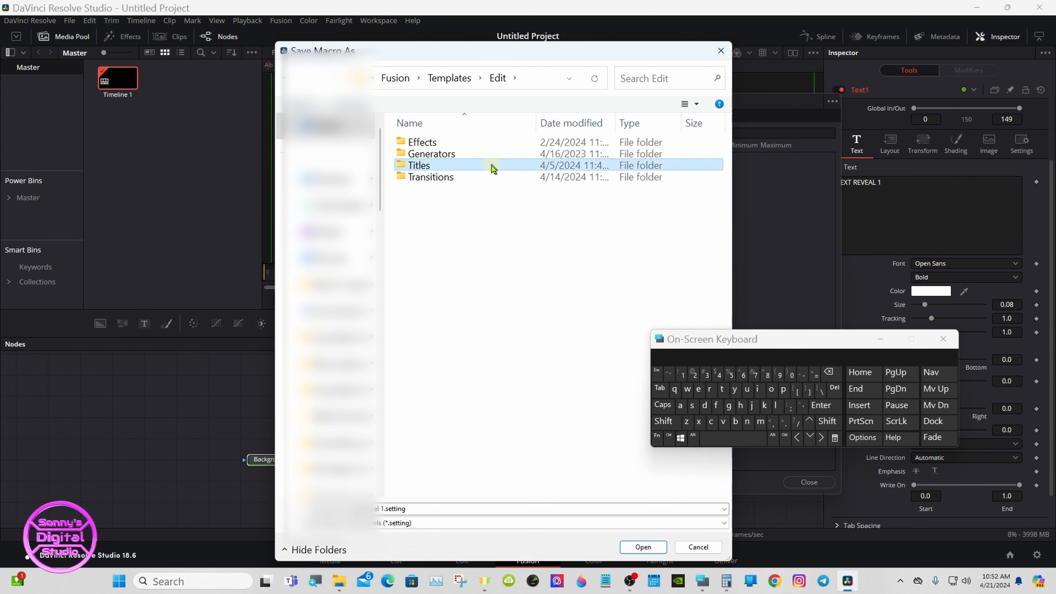
double_click(493, 168)
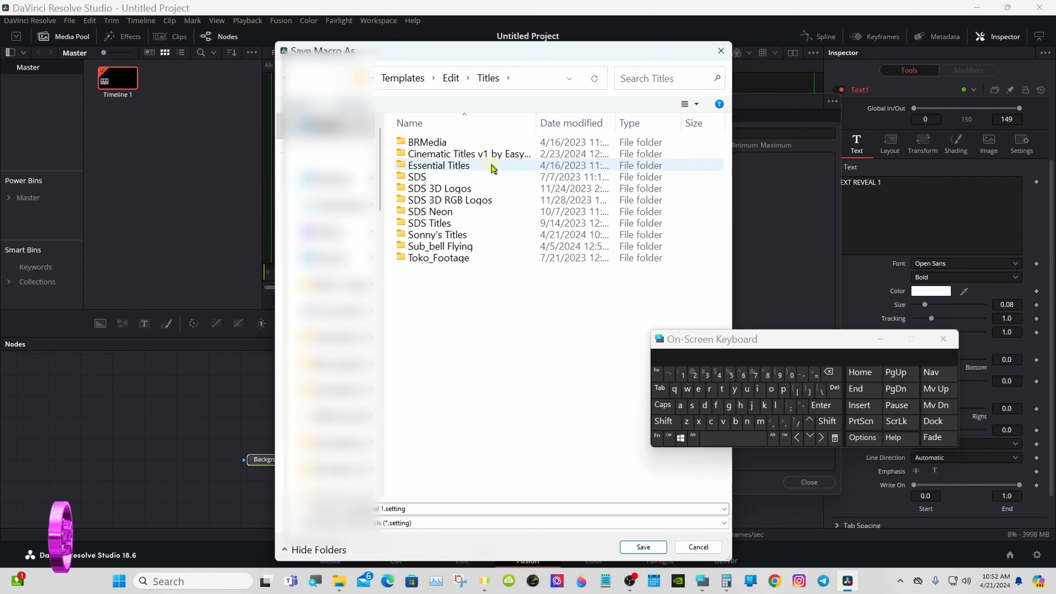
double_click(499, 235)
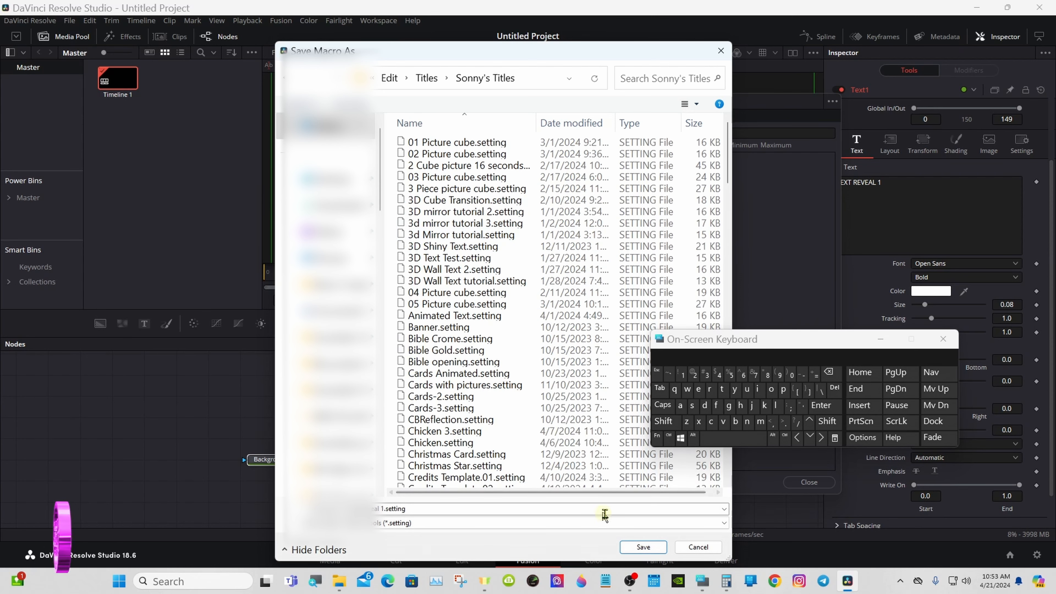
click(644, 546)
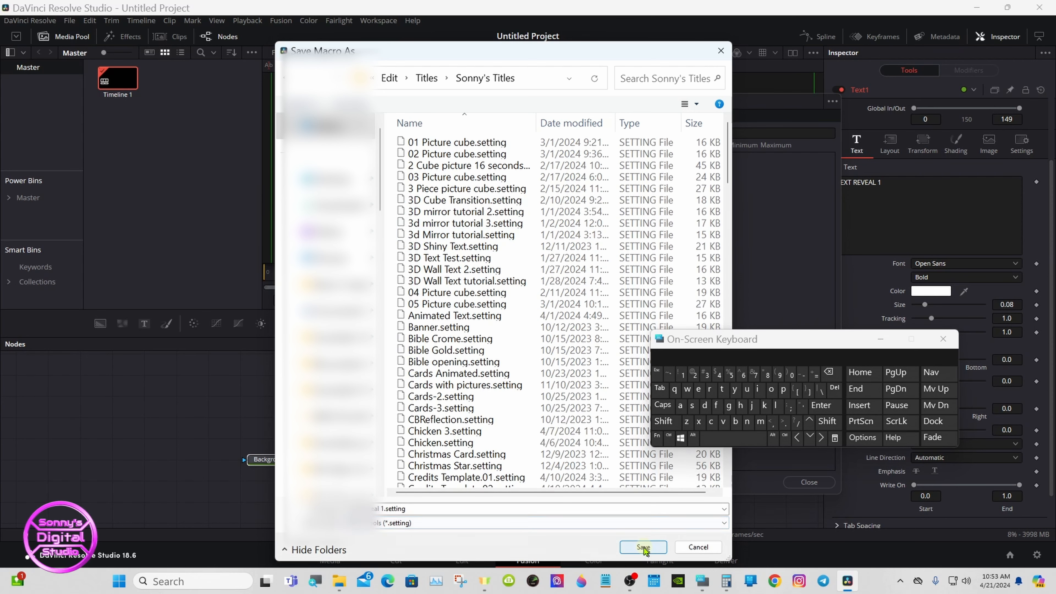
Step: Close the macro editor and the on-screen keyboard
click(791, 482)
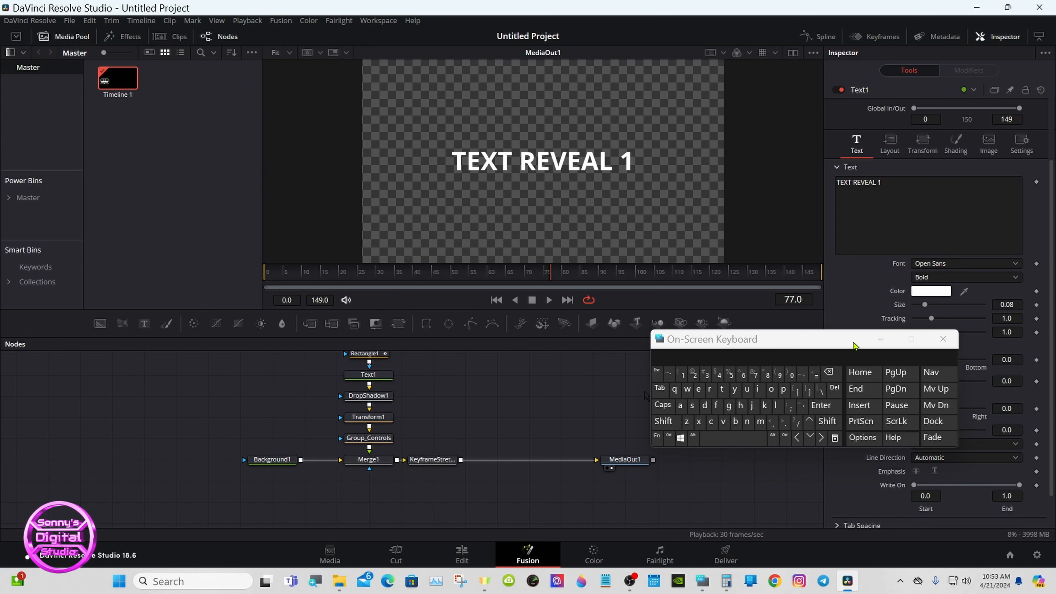
drag(863, 343, 909, 416)
click(927, 415)
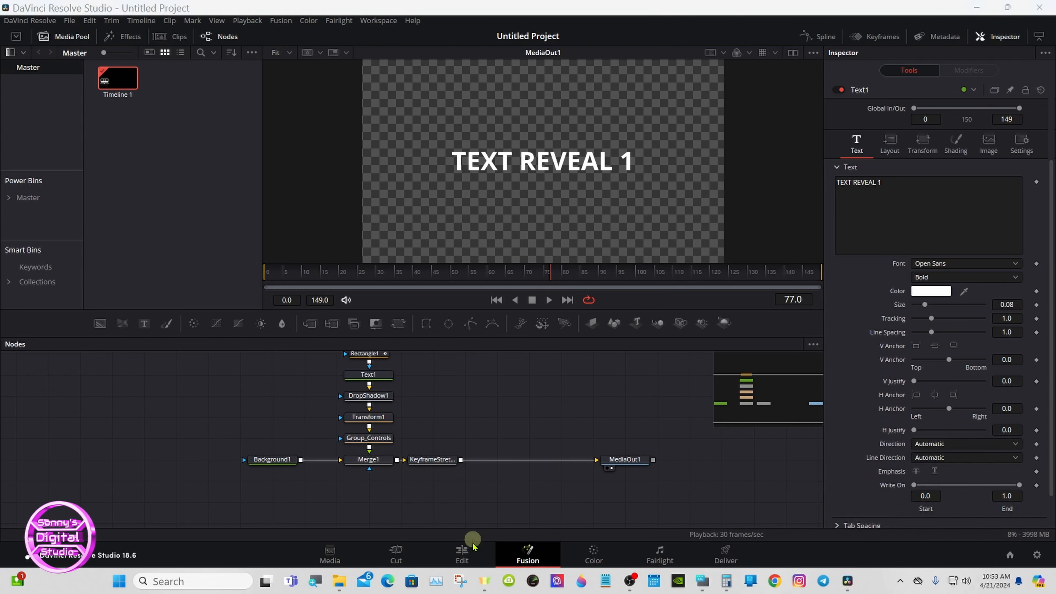
Step: On the Edit page, add the Text Reveal 1 title from Sonny's Titles above Video 1, after the Fusion composition
click(473, 543)
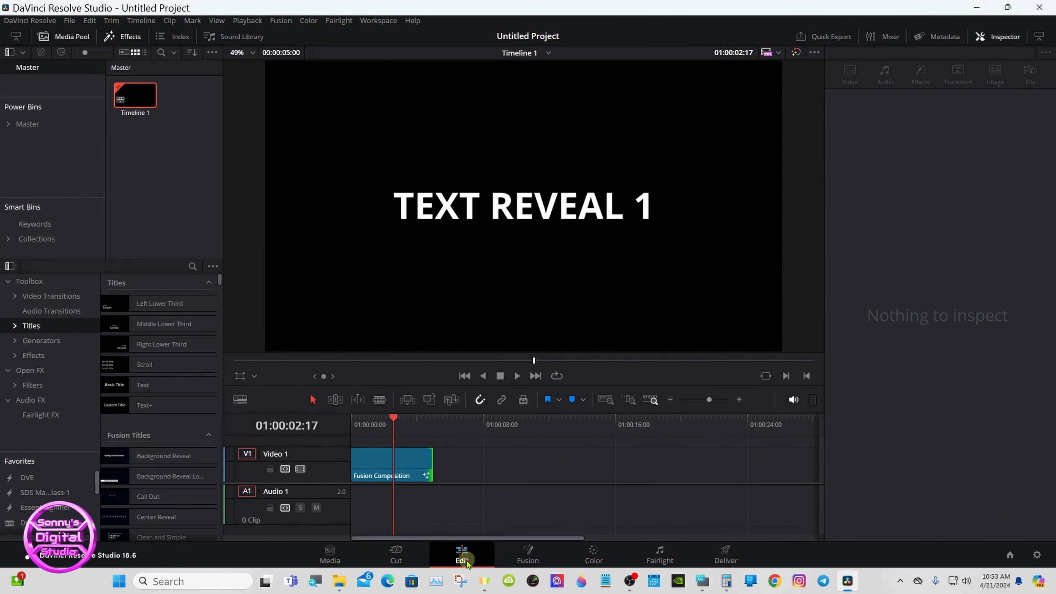
click(15, 327)
drag(94, 295, 87, 395)
click(85, 392)
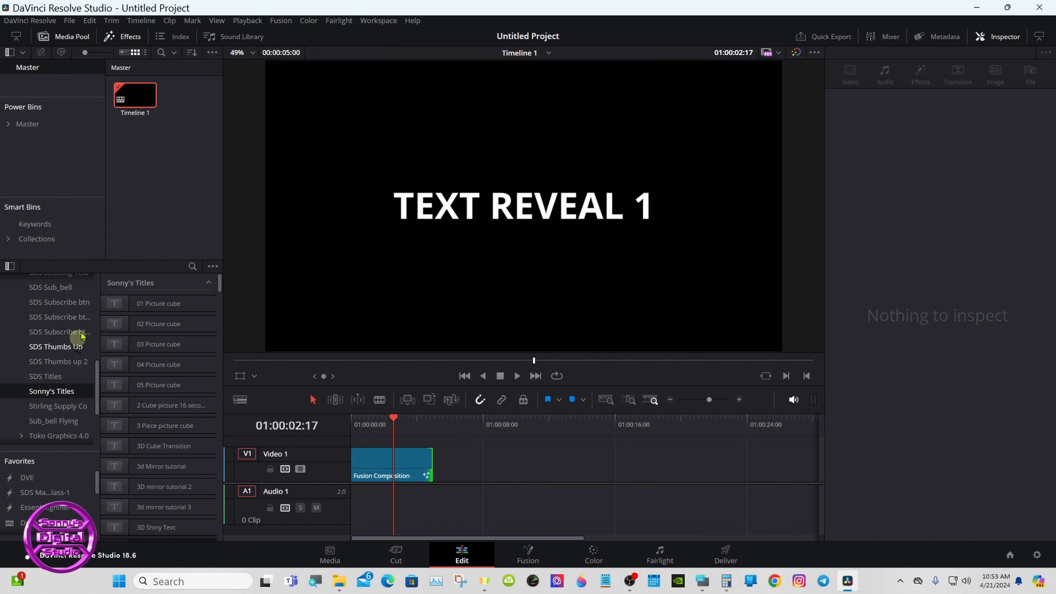
drag(218, 283, 217, 536)
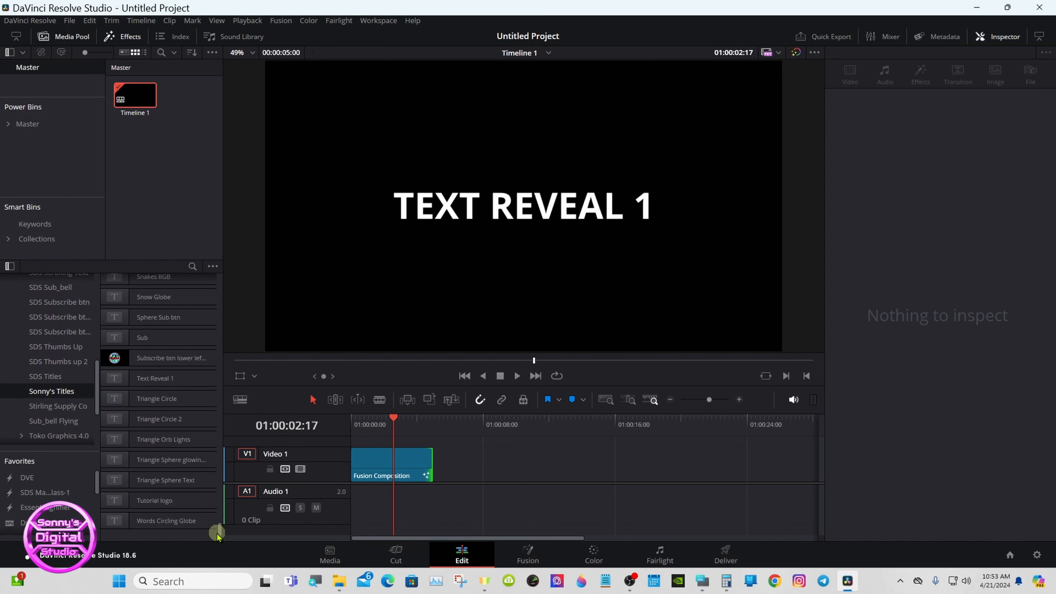
drag(167, 377, 514, 444)
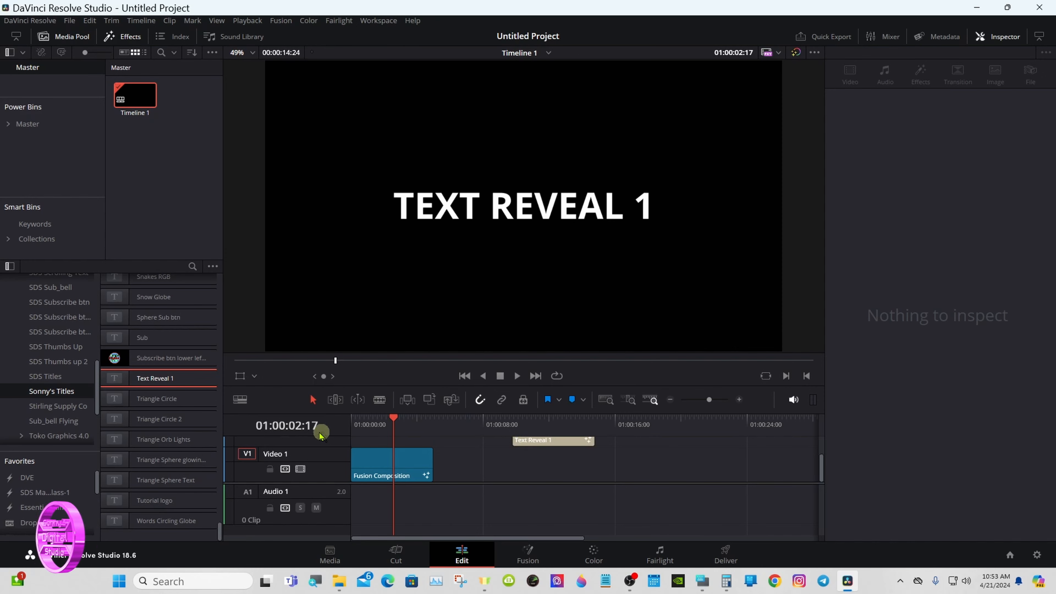
Step: Place a Solid Color generator on Video 1 directly beneath the Text Reveal 1 title
drag(215, 523, 217, 506)
drag(218, 526, 213, 314)
drag(96, 383, 96, 295)
click(15, 325)
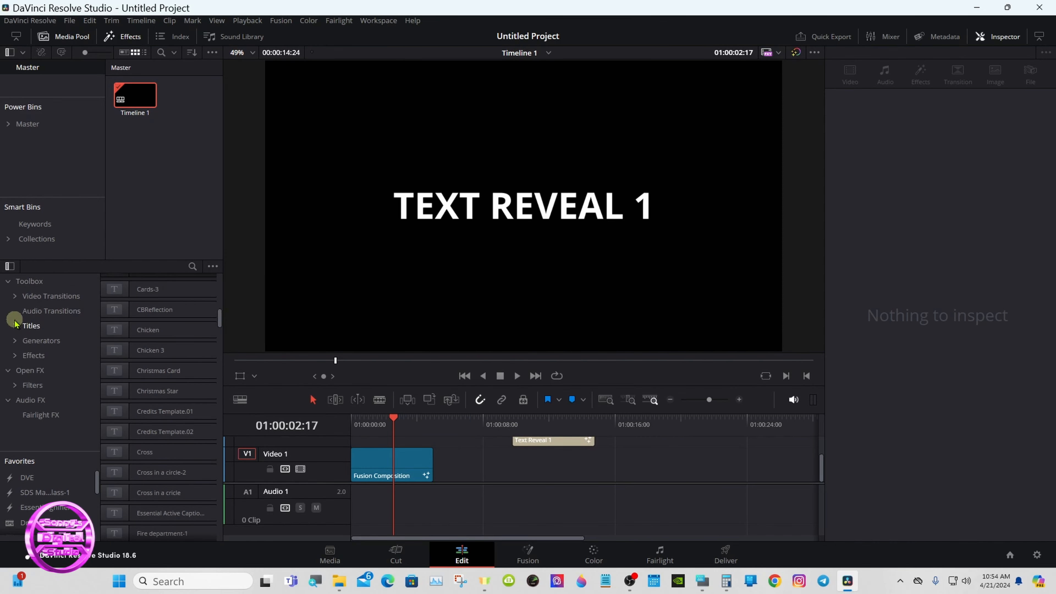
click(49, 339)
drag(220, 461, 221, 333)
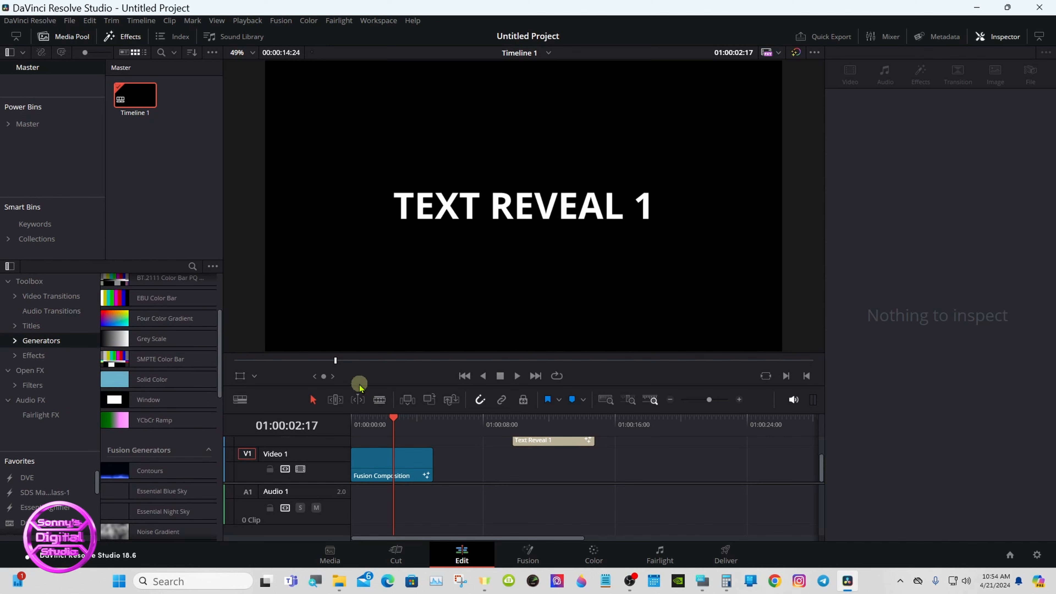
drag(151, 381, 508, 483)
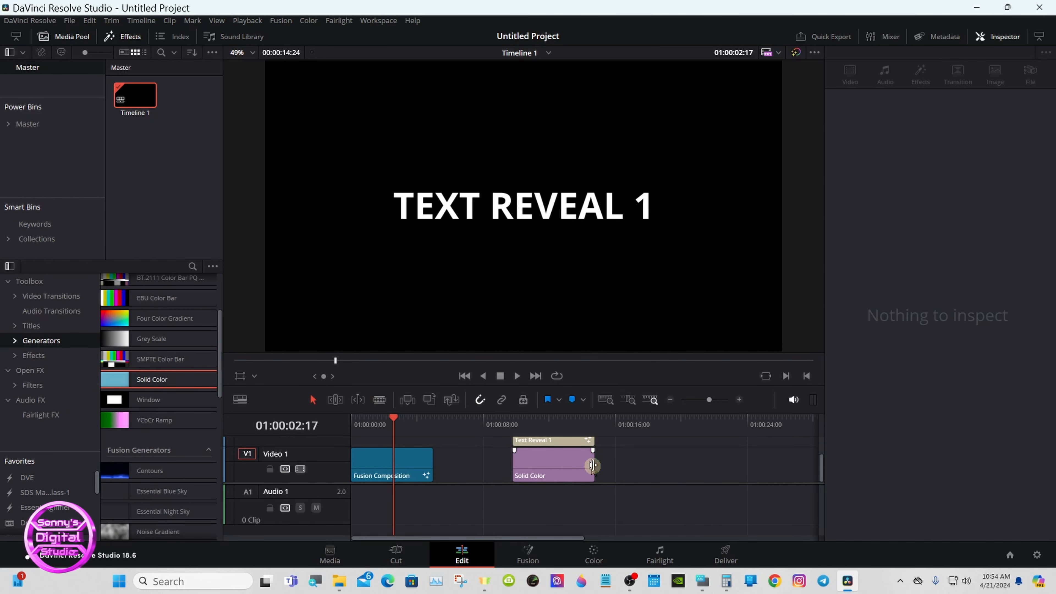
Step: Park the playhead at 01:00:10:28 and set the Solid Color generator's color to blue #00557f
drag(613, 427, 532, 425)
click(554, 480)
drag(561, 483, 562, 518)
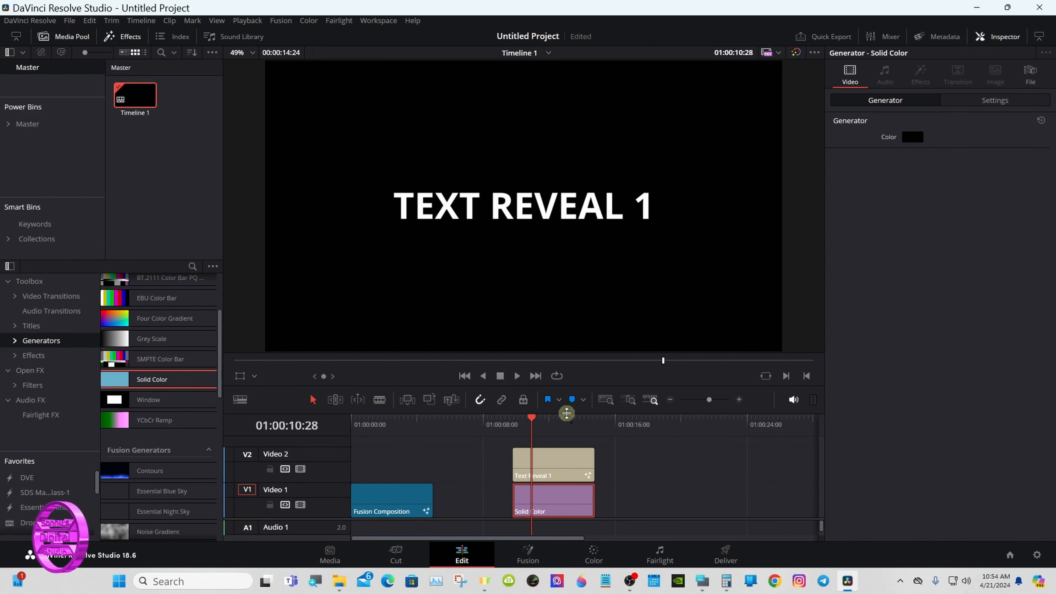
right_click(321, 455)
click(366, 536)
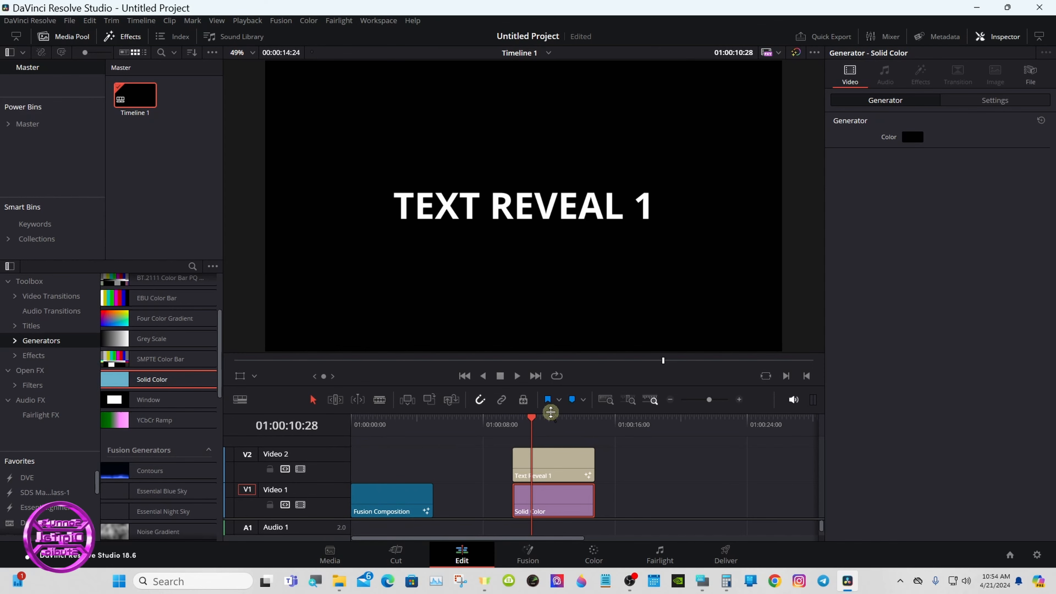
drag(551, 413, 551, 435)
click(550, 473)
click(559, 498)
click(905, 137)
click(412, 214)
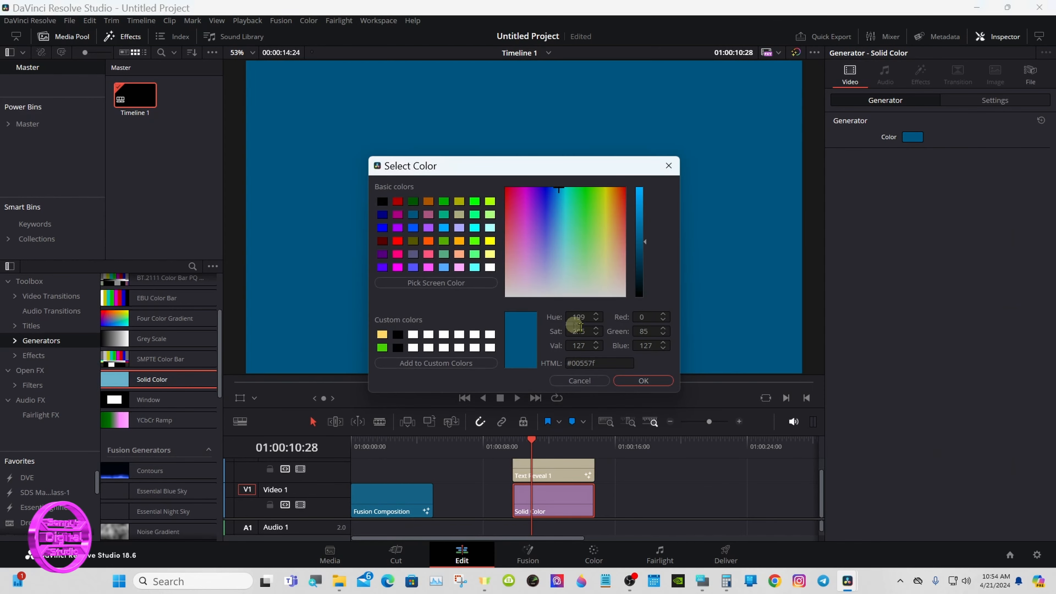
click(643, 380)
Step: Play the title over the blue background and park the playhead at 01:00:12:01
click(517, 397)
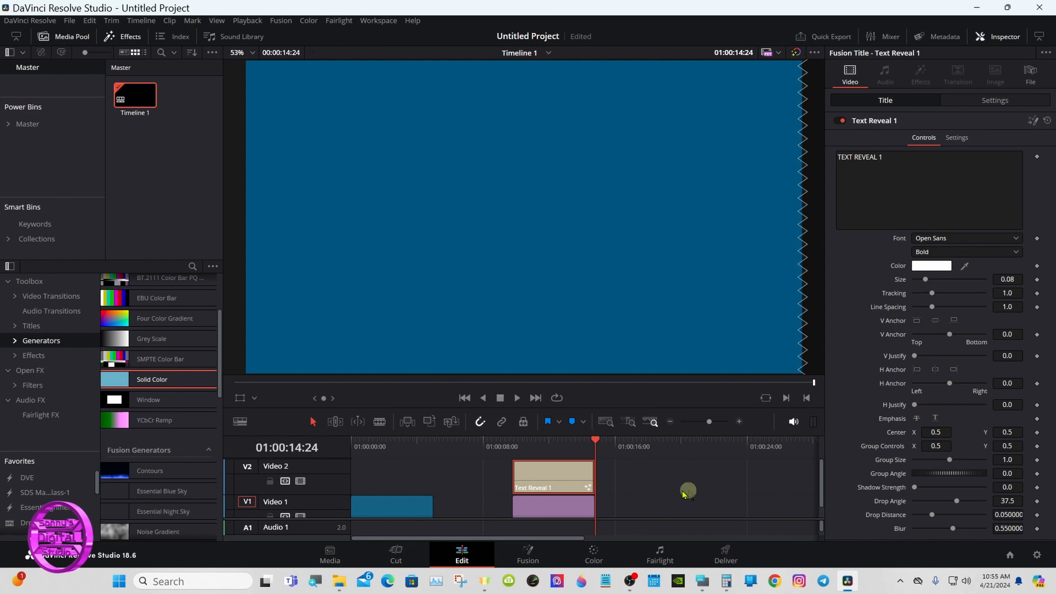
click(550, 447)
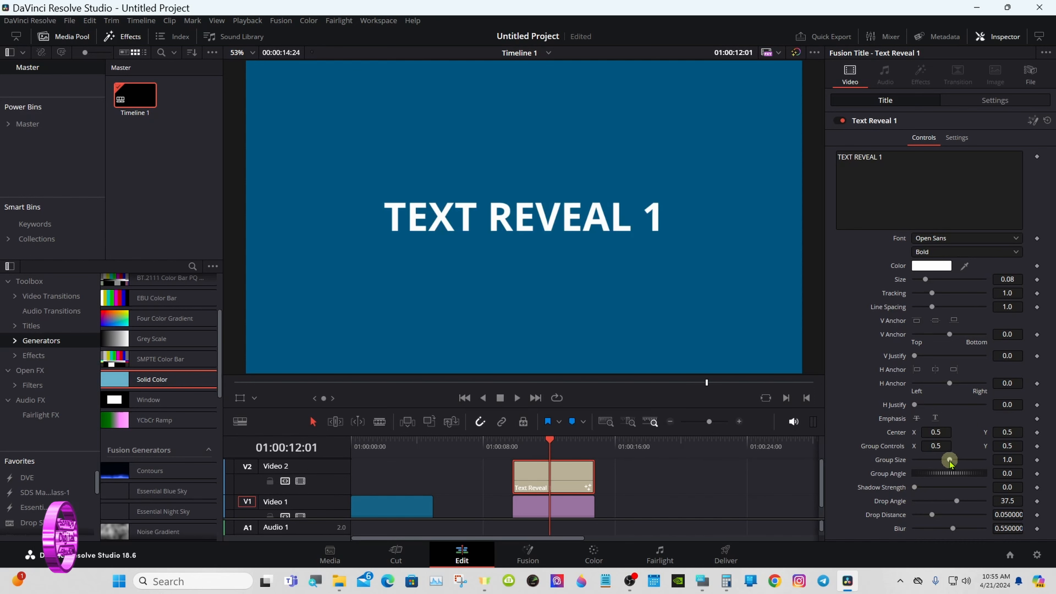
Step: Try the title's group controls with Group Size 0.64 and Group Controls position X 0.215, Y 0.117
mouse_move(950, 459)
mouse_down()
mouse_move(938, 460)
mouse_move(951, 461)
mouse_up()
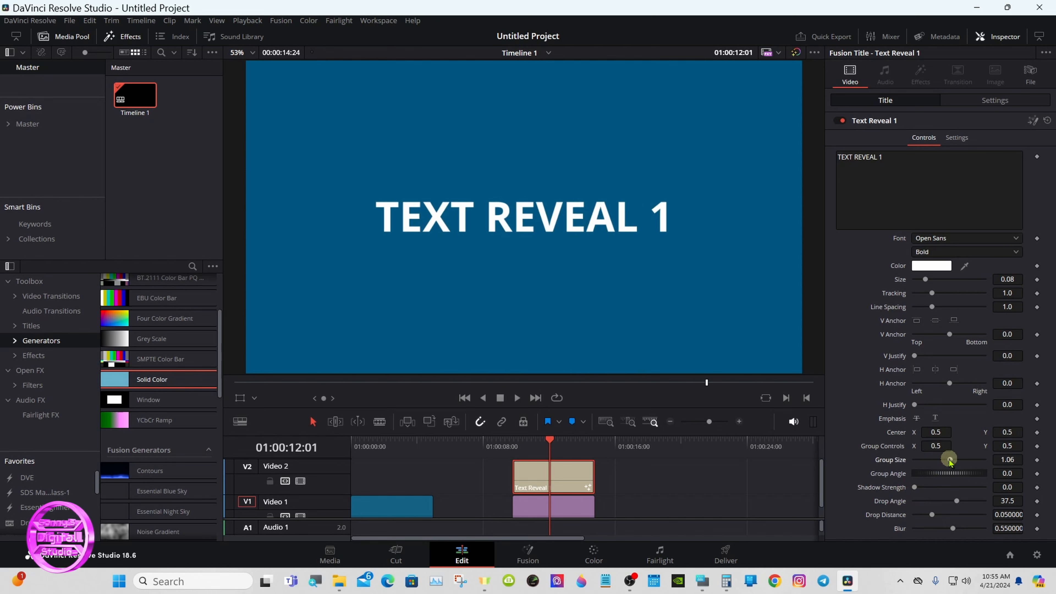
drag(945, 460, 791, 447)
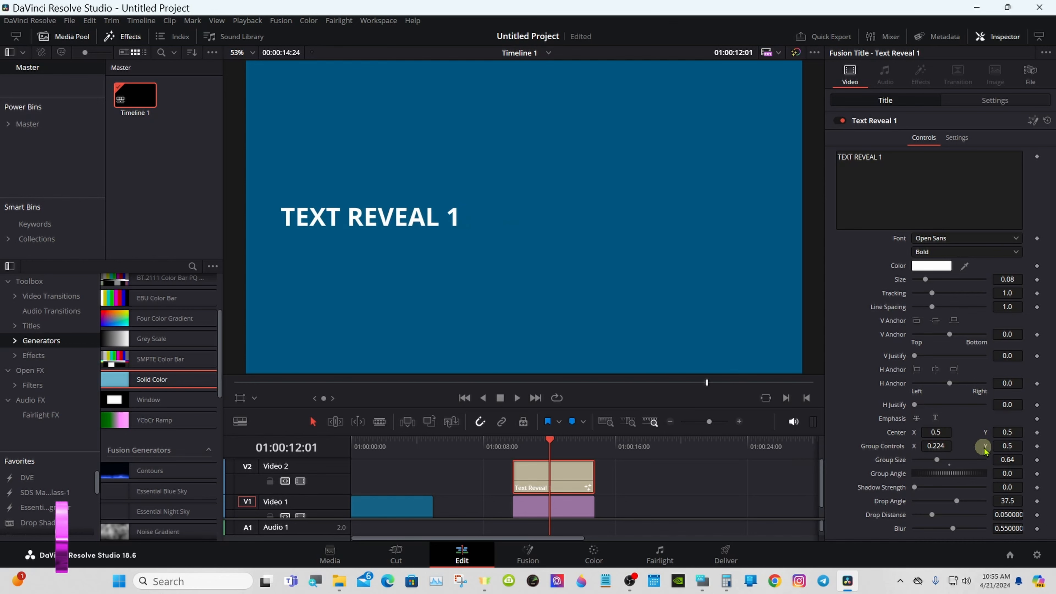
drag(1014, 446, 805, 449)
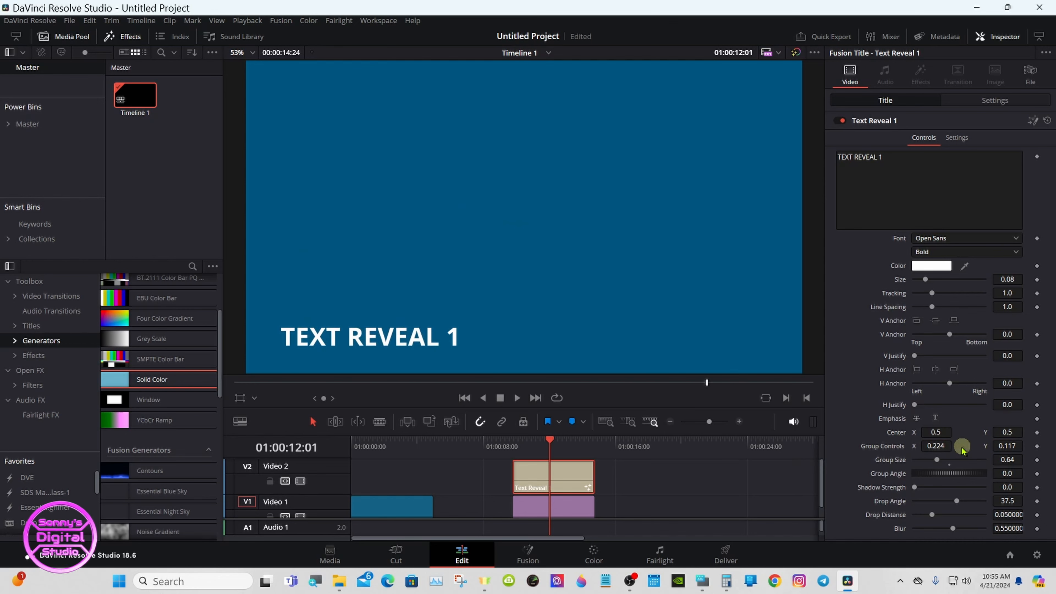
drag(961, 446, 936, 445)
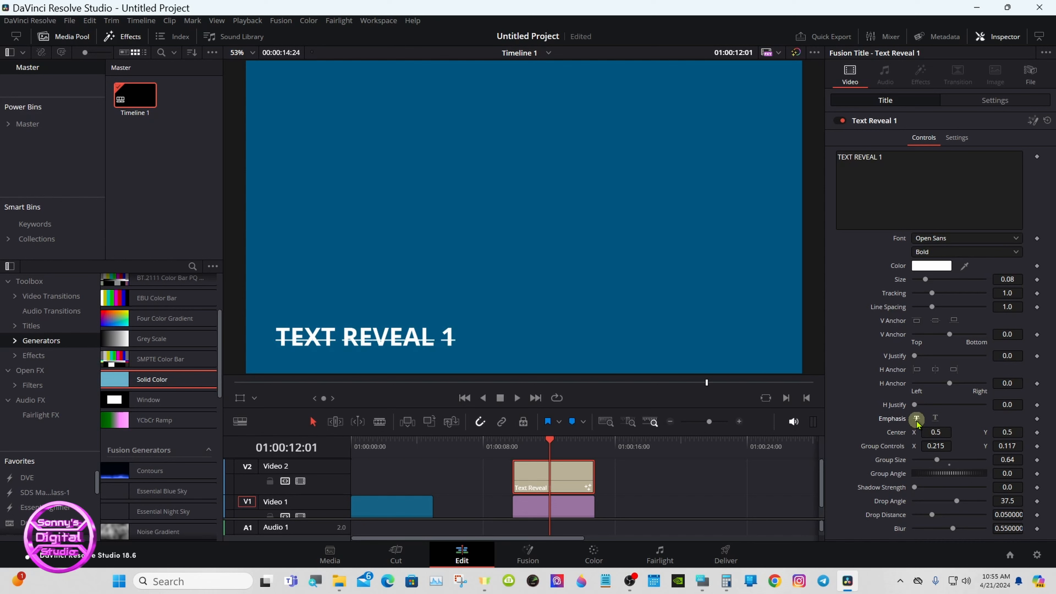
Step: Try the strikethrough and underline emphasis on the title and switch both off again
click(934, 420)
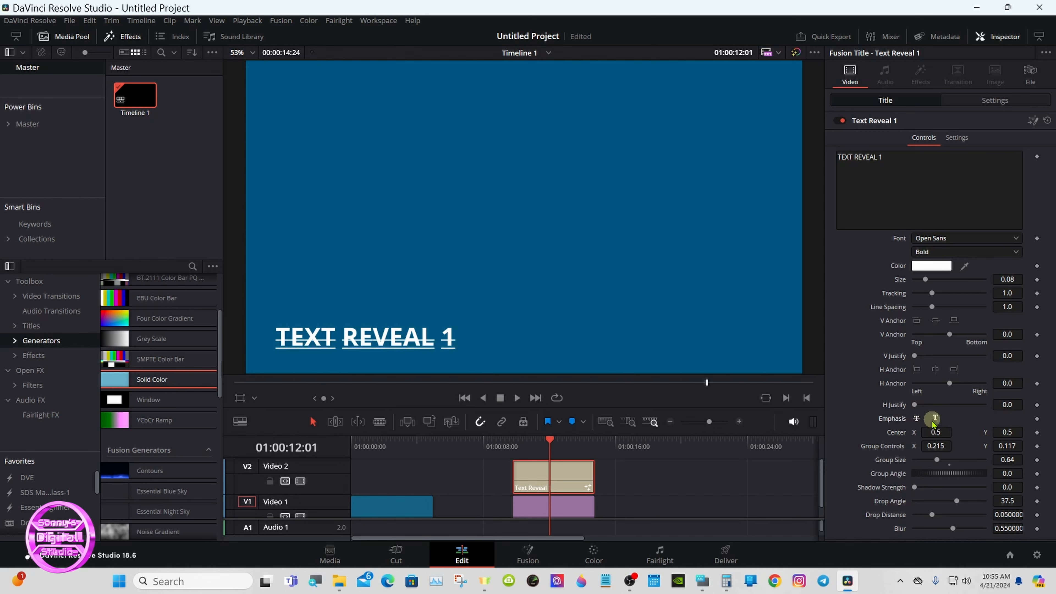
click(918, 421)
click(917, 420)
Step: Try a Group Angle of 10.4, and reset the title's Group Angle, Group Size and Group Controls position to their defaults
drag(937, 473, 947, 474)
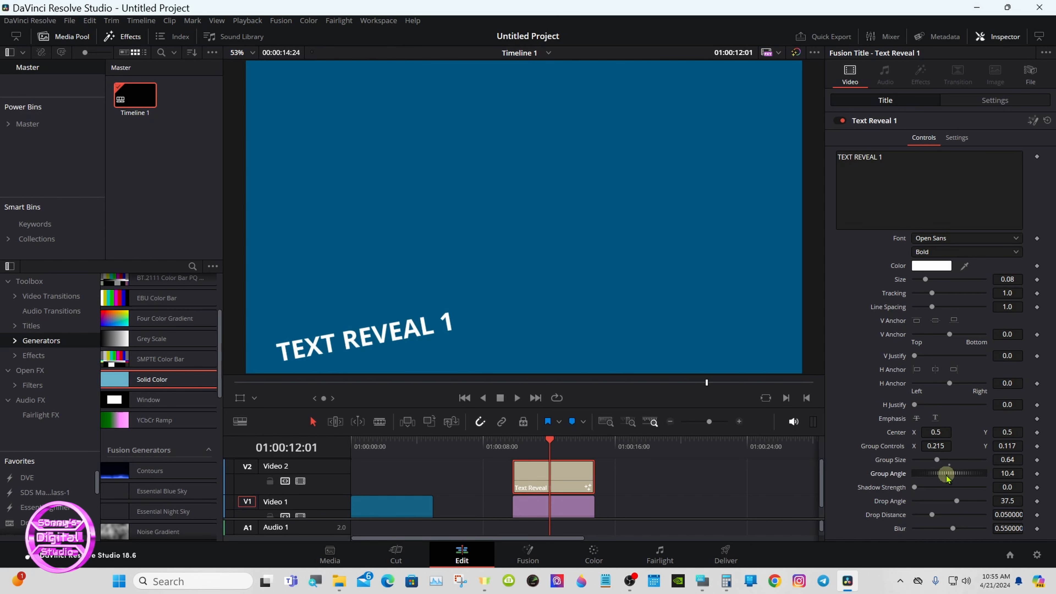
double_click(904, 475)
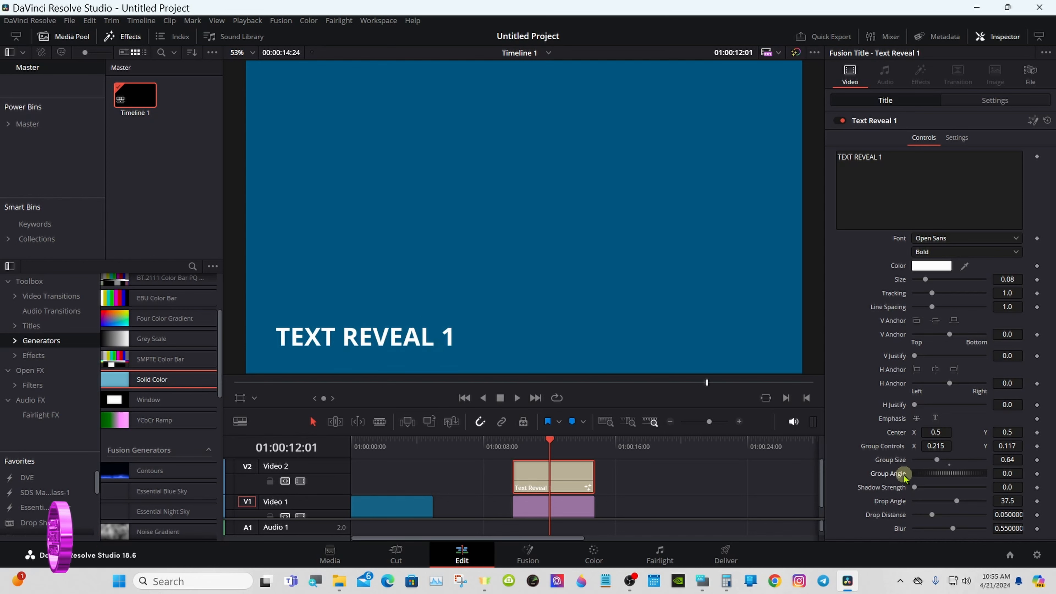
double_click(894, 461)
double_click(890, 446)
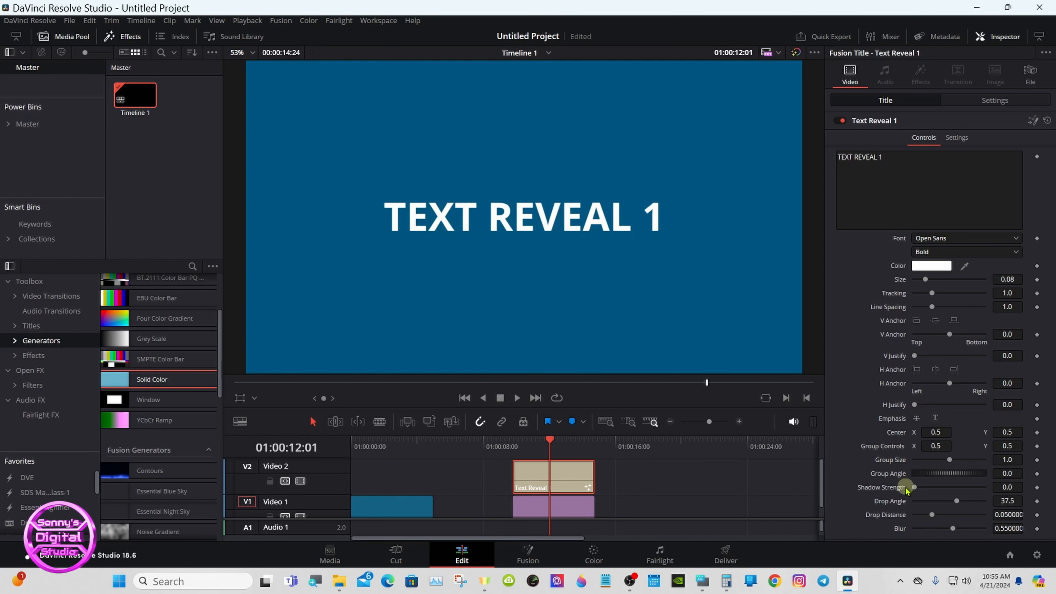
Step: Set the title's Shadow Strength to 0.52
drag(913, 487, 950, 489)
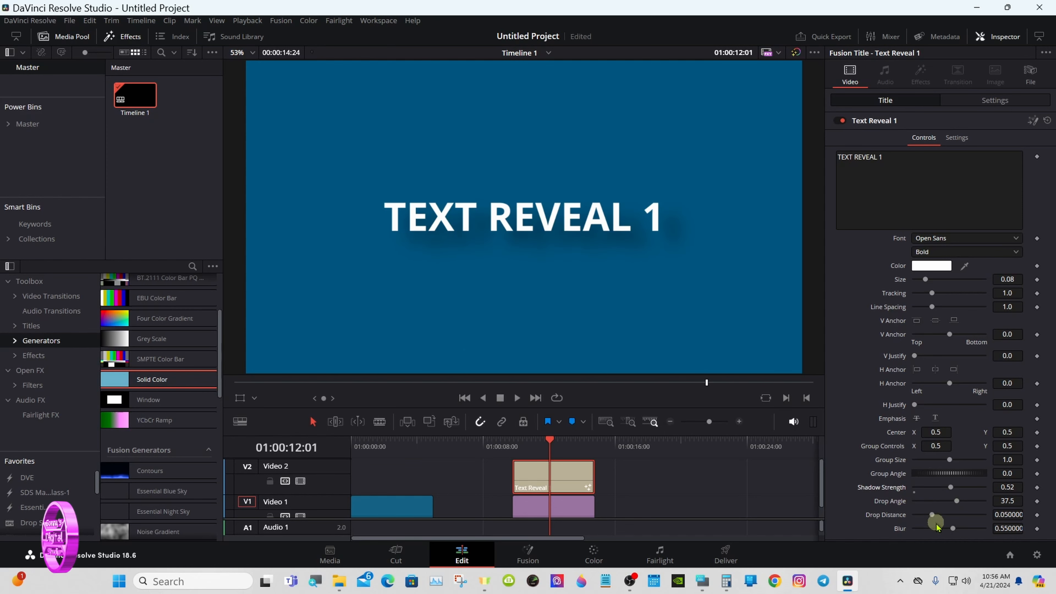
Step: Set the title shadow's Blur to 0.291 and its Drop Distance to 0.0283
drag(952, 528, 934, 530)
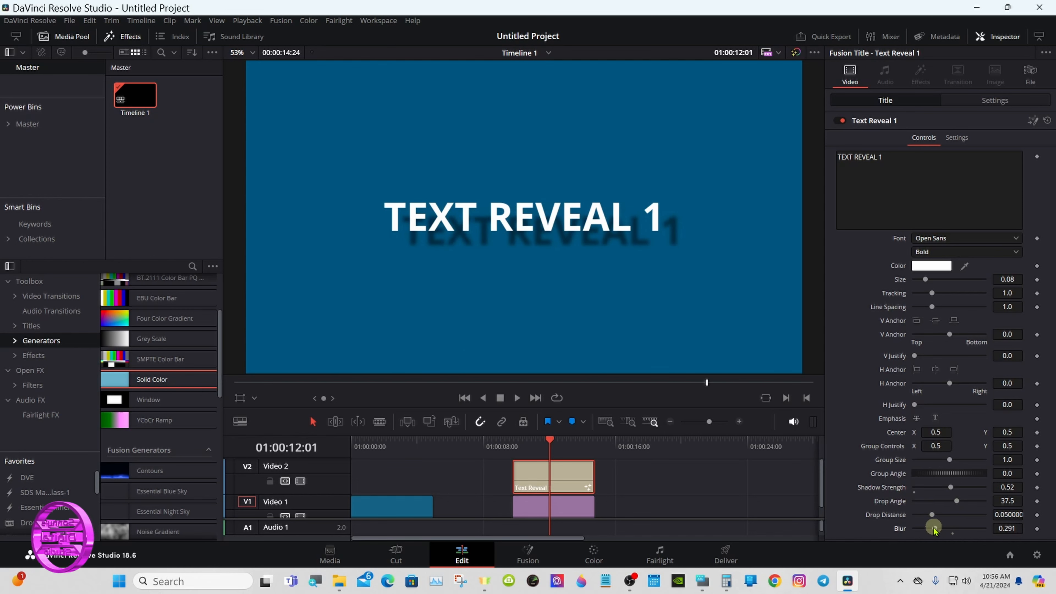
drag(931, 514, 924, 515)
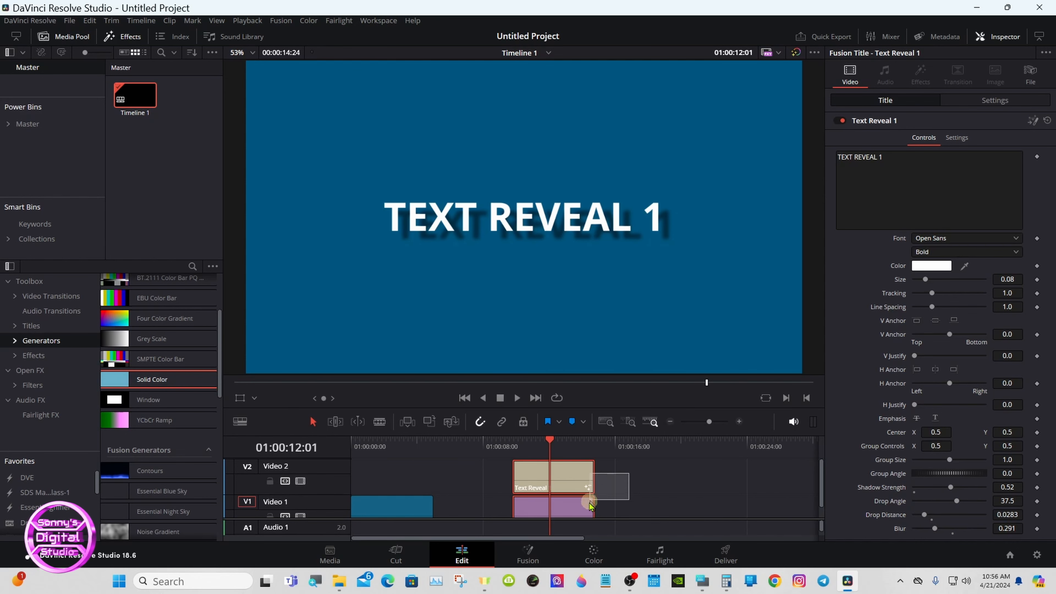
Step: Extend the title and solid color clips together to end at about 01:00:20:01, and play them from their start
drag(594, 478, 780, 481)
click(670, 422)
drag(562, 477, 516, 474)
key(Up)
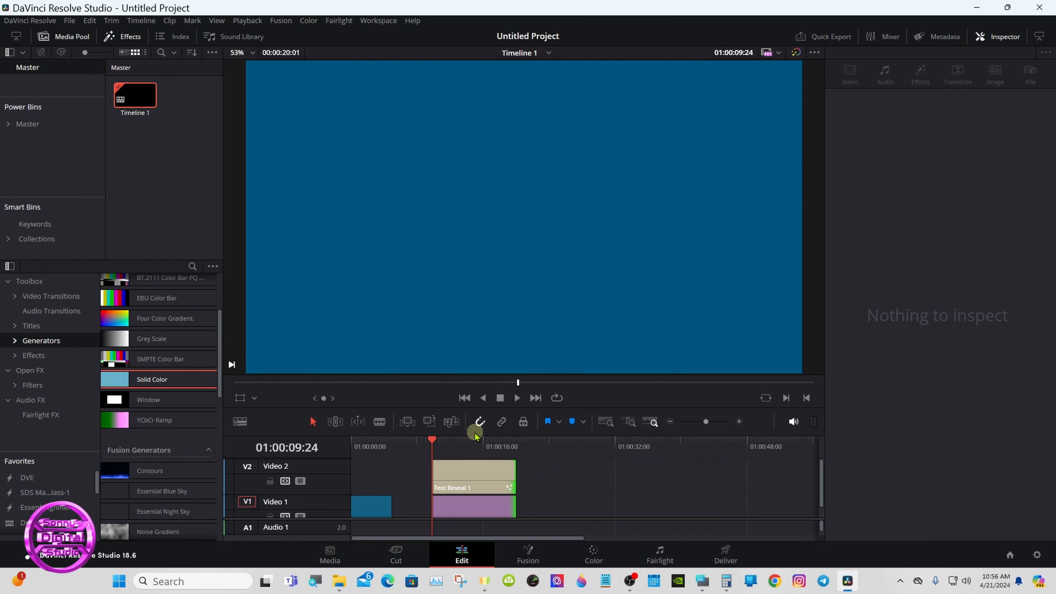
click(516, 398)
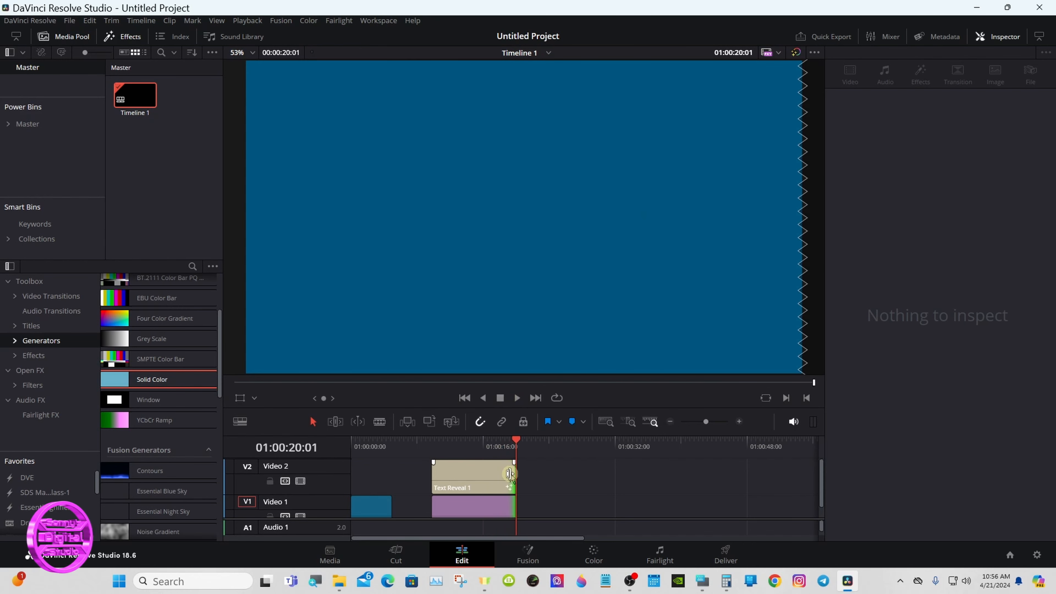
Step: Shorten the title and solid color clips together to end at about 01:00:16:03, and play them from their start
drag(509, 474, 460, 474)
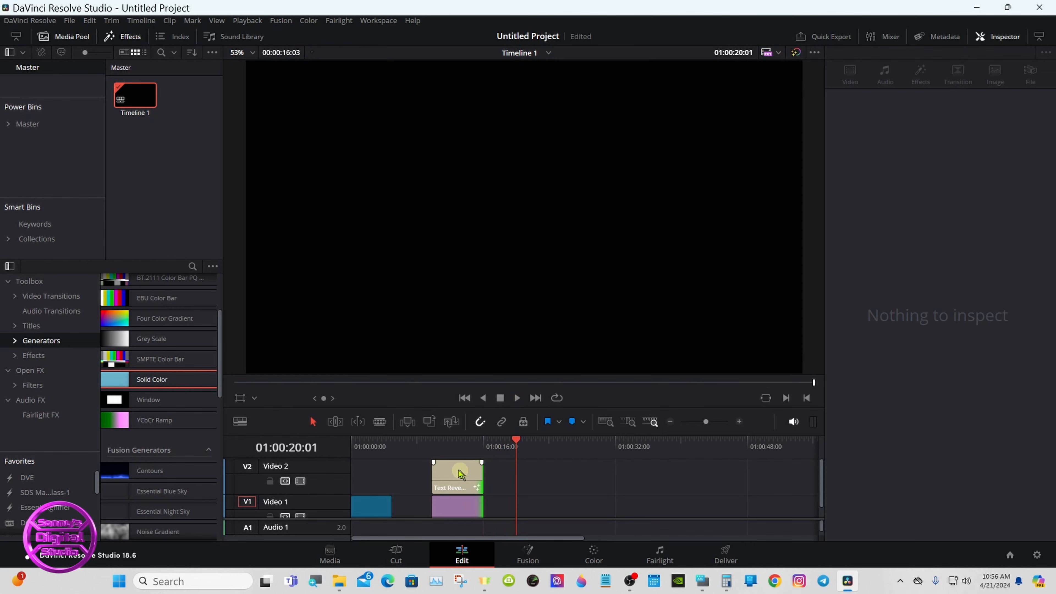
click(433, 448)
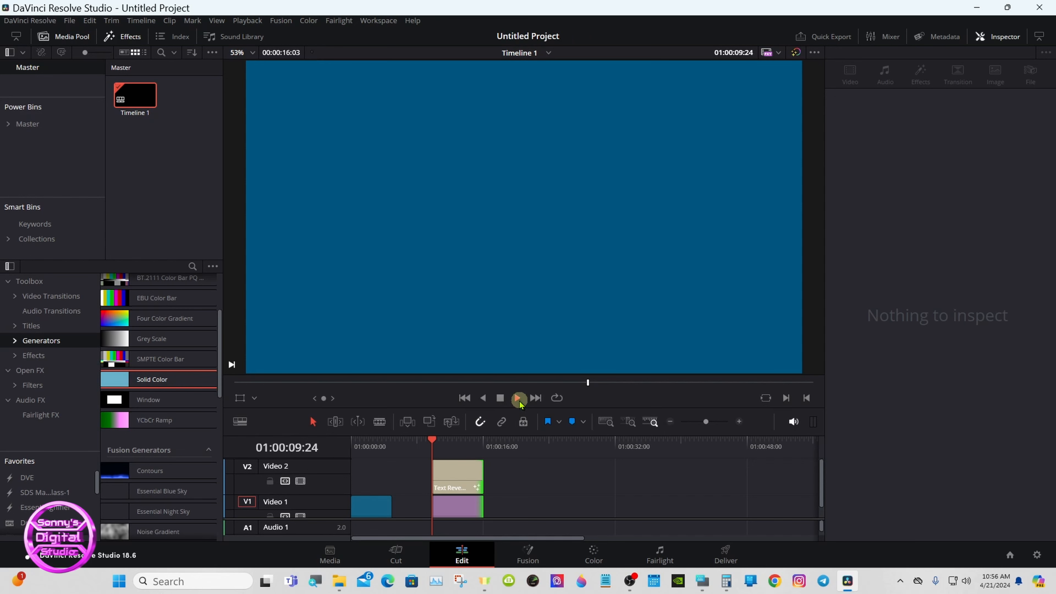
click(517, 398)
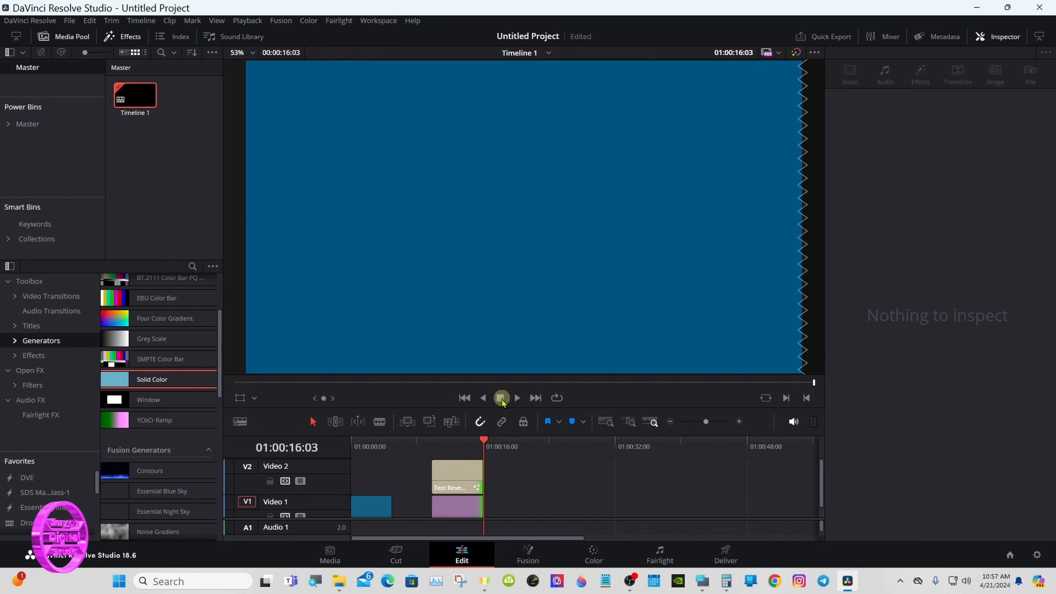
Step: Lengthen the title and background clips together to end at about 01:00:33:23, and move the playhead back near their start
drag(456, 444, 444, 444)
drag(480, 477, 625, 478)
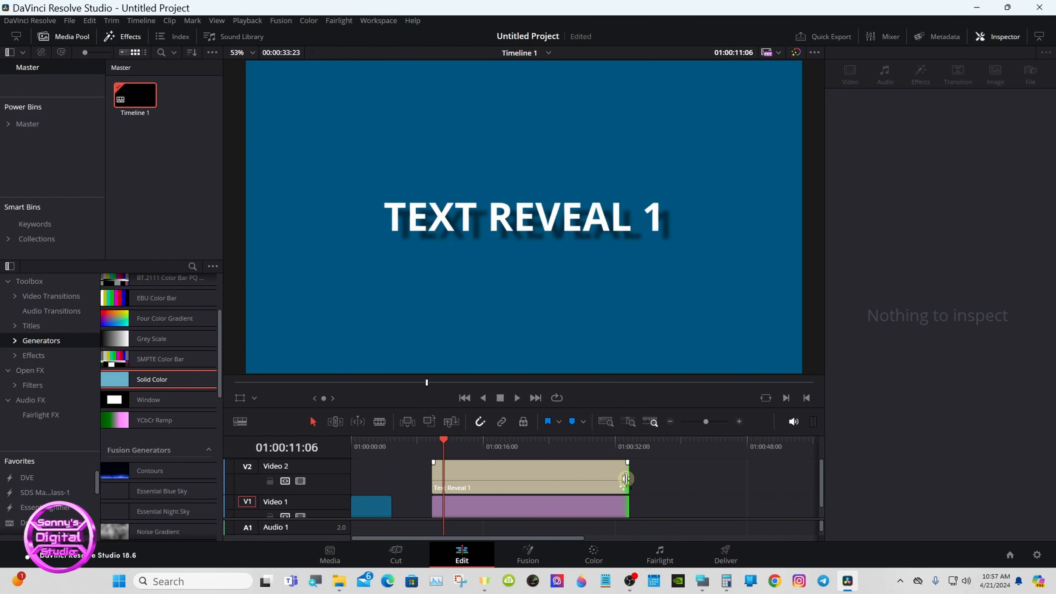
drag(445, 450, 438, 450)
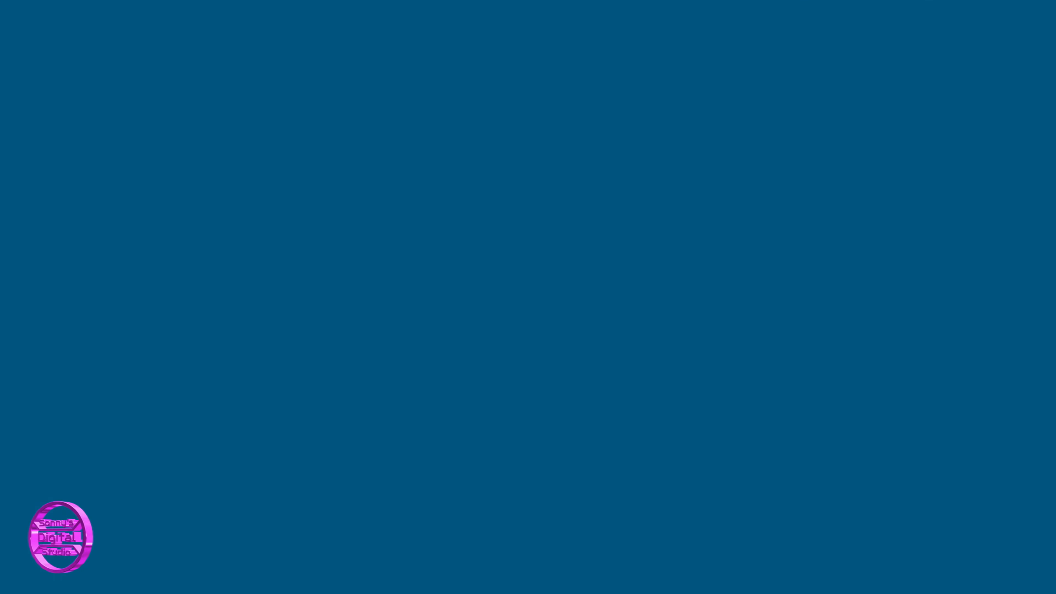